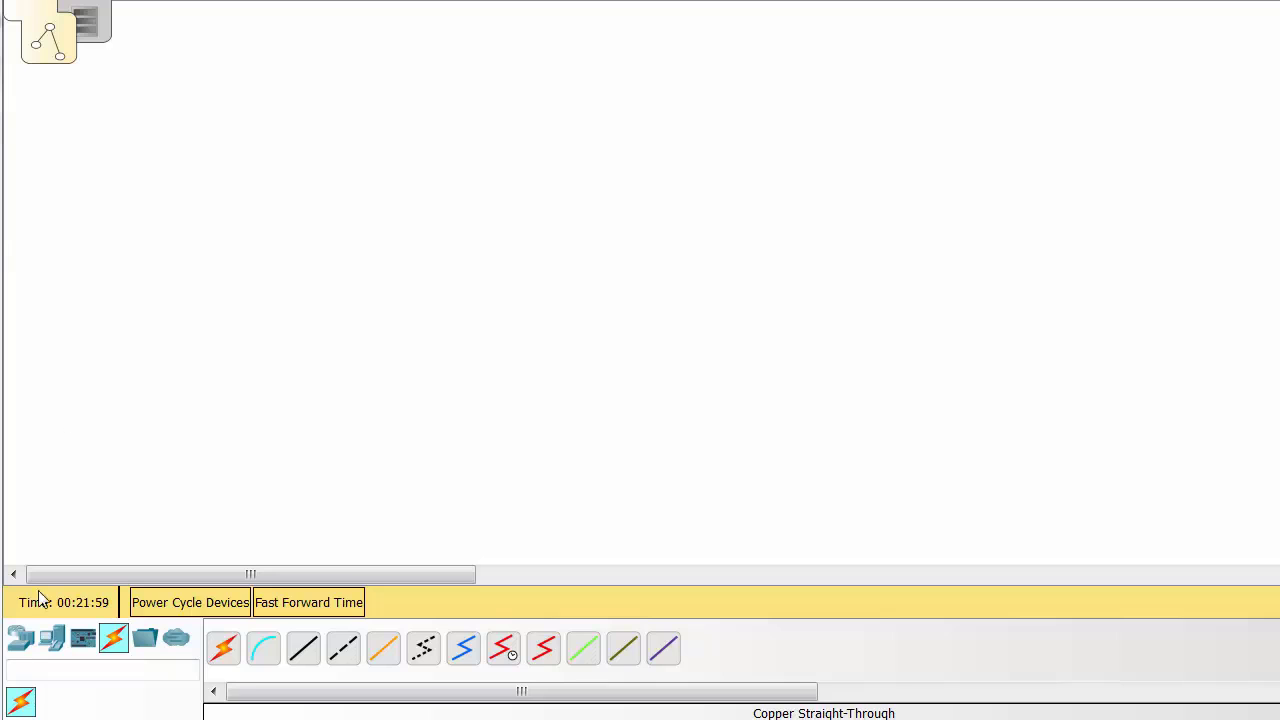
Place two 2960 switches on the canvas, one centre-left and one upper right
{"action": "left_click", "coordinate": [22, 640]}
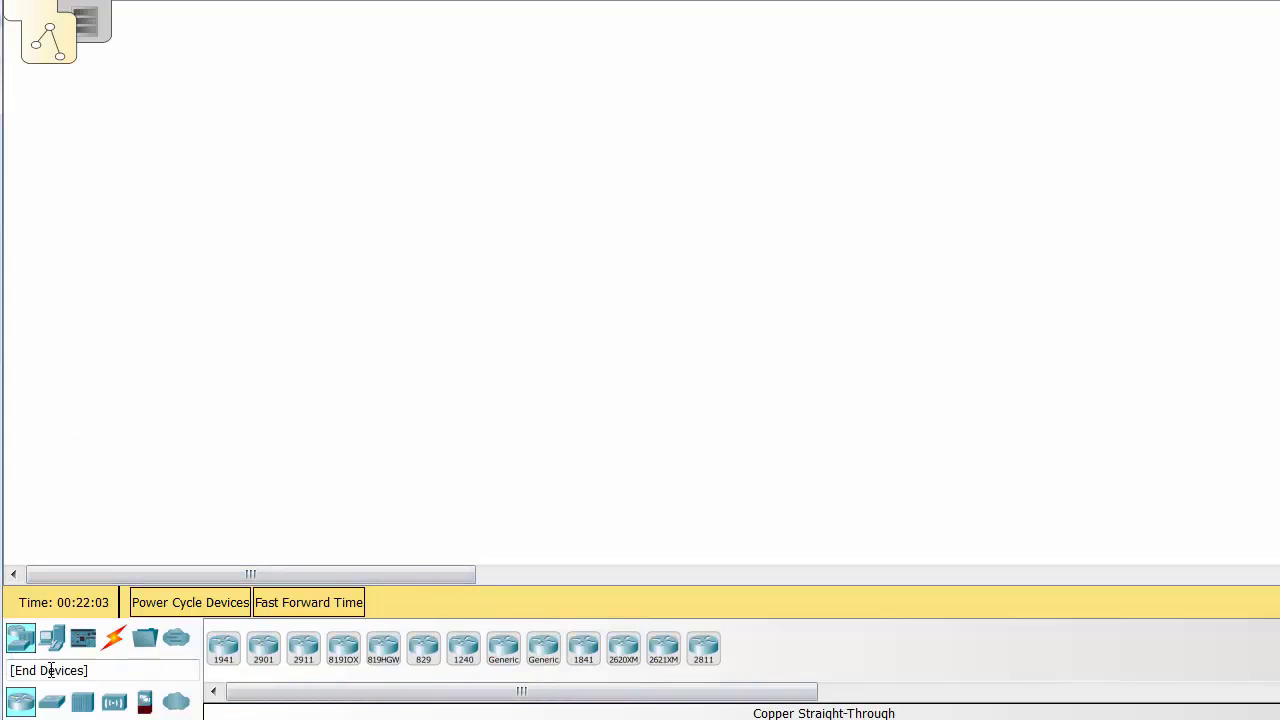
{"action": "left_click", "coordinate": [52, 703]}
{"action": "left_click", "coordinate": [223, 648]}
{"action": "left_click", "coordinate": [397, 390]}
{"action": "left_click_drag", "start_coordinate": [401, 392], "coordinate": [478, 268]}
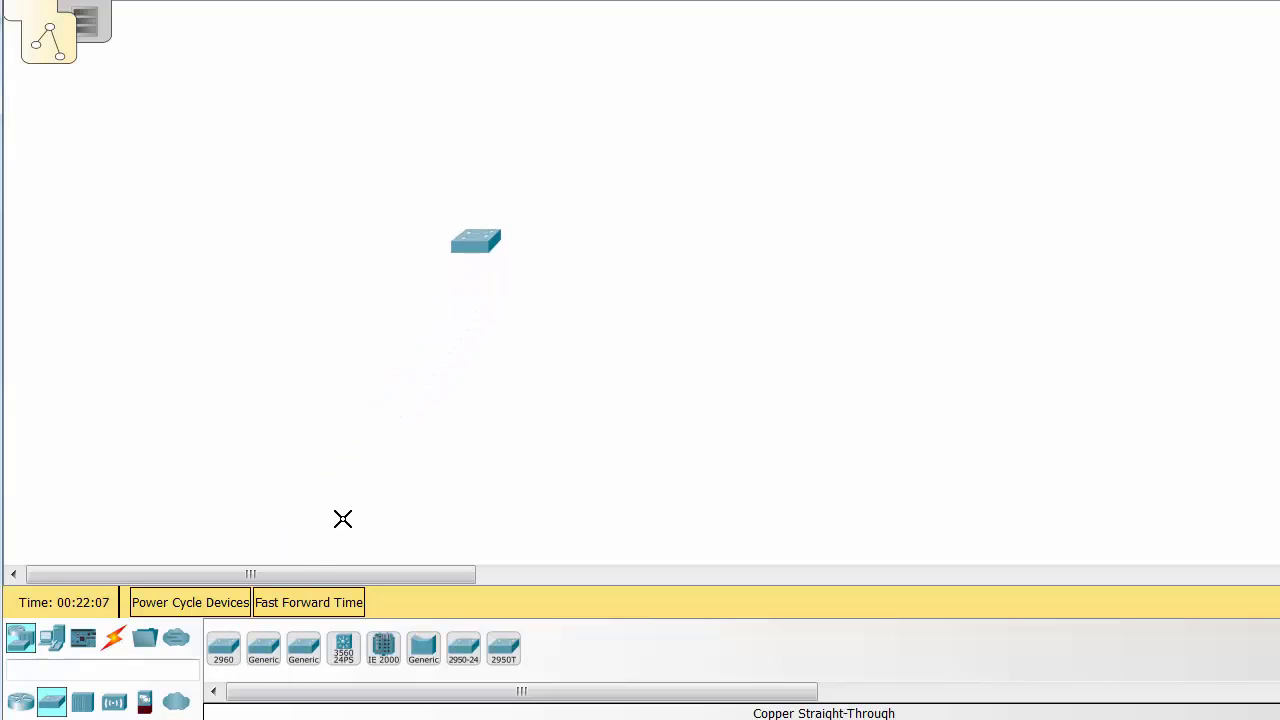
{"action": "left_click", "coordinate": [225, 650]}
{"action": "left_click", "coordinate": [651, 218]}
{"action": "left_click_drag", "start_coordinate": [651, 218], "coordinate": [660, 186]}
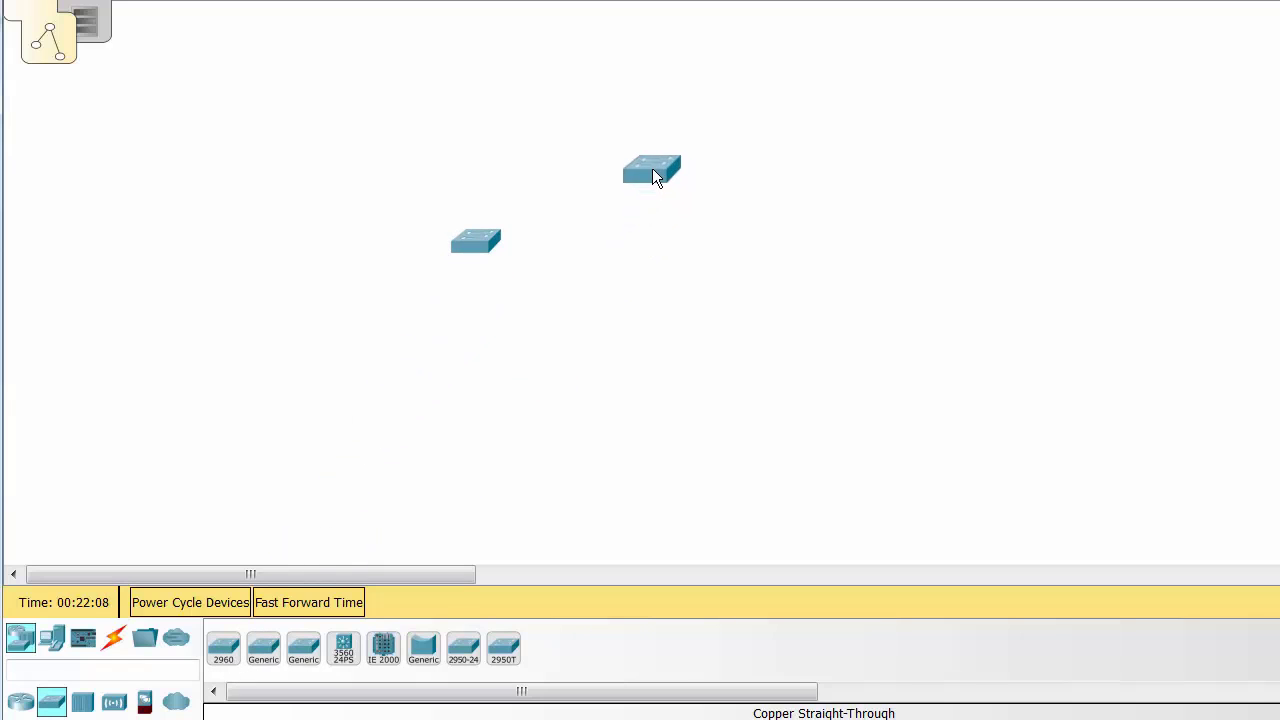
Place a 1941 router below the switches
{"action": "left_click", "coordinate": [20, 701]}
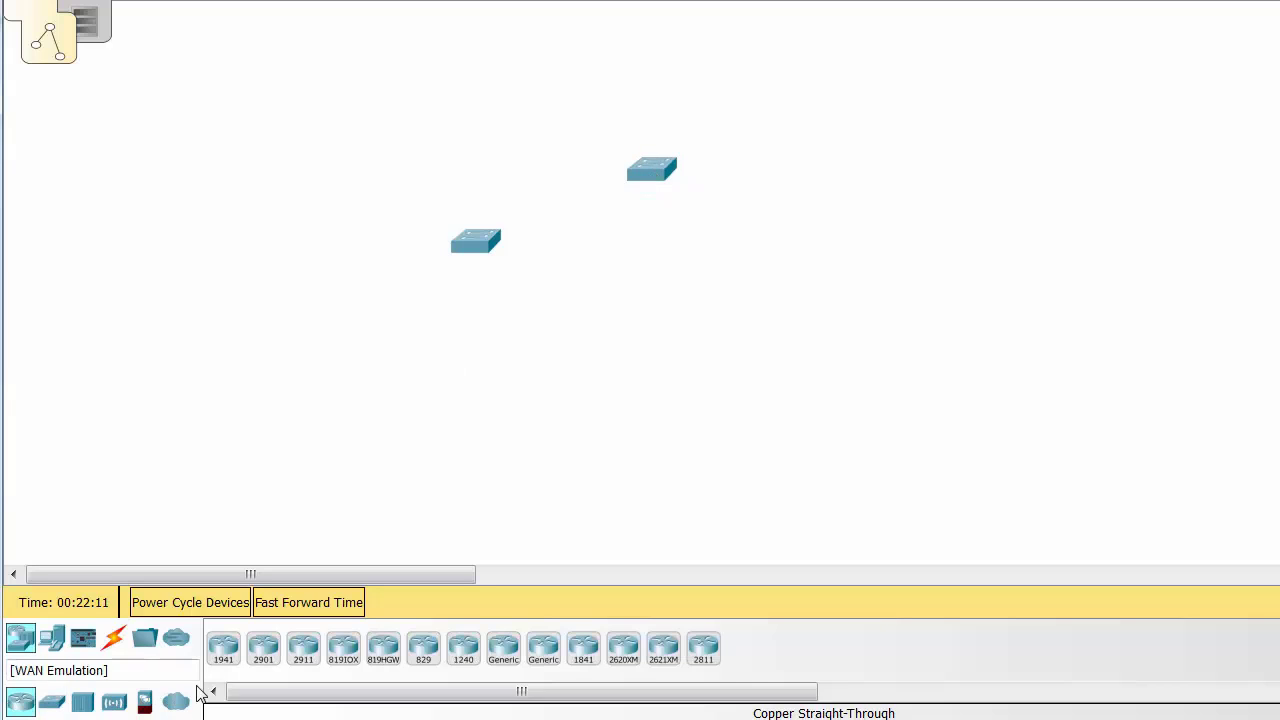
{"action": "left_click", "coordinate": [224, 648]}
{"action": "left_click", "coordinate": [545, 397]}
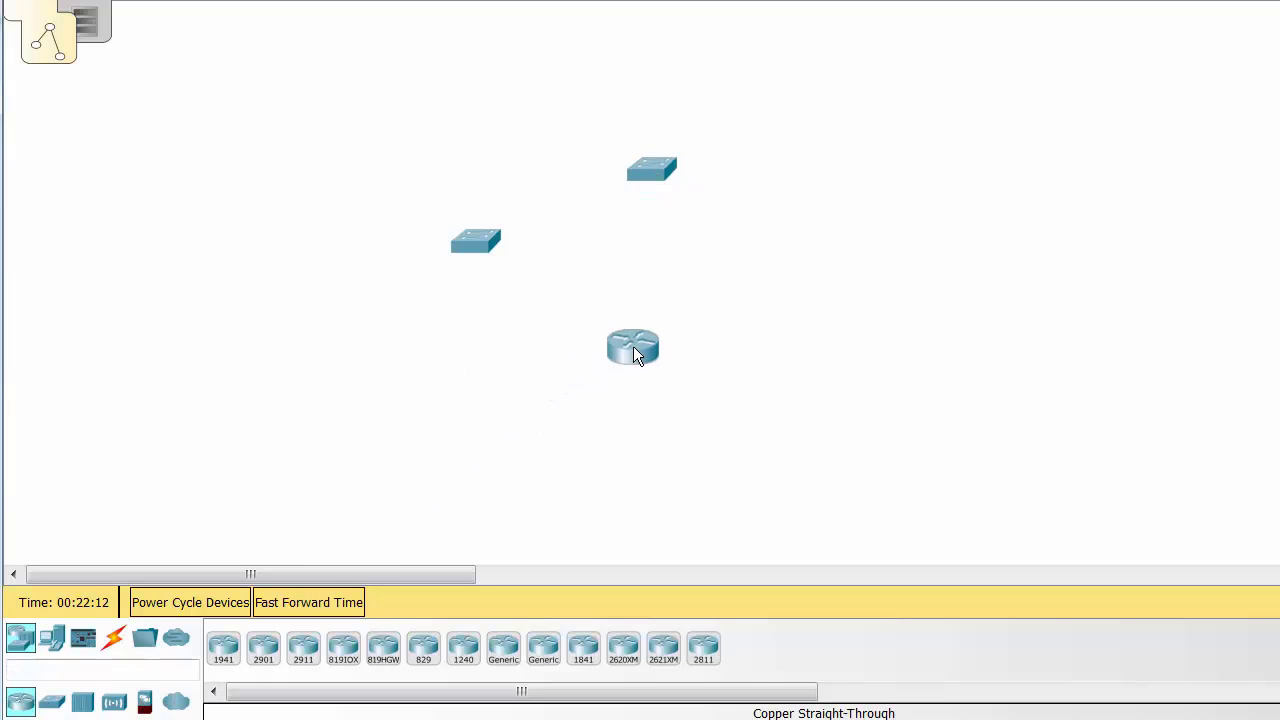
{"action": "left_click_drag", "start_coordinate": [633, 345], "coordinate": [627, 341]}
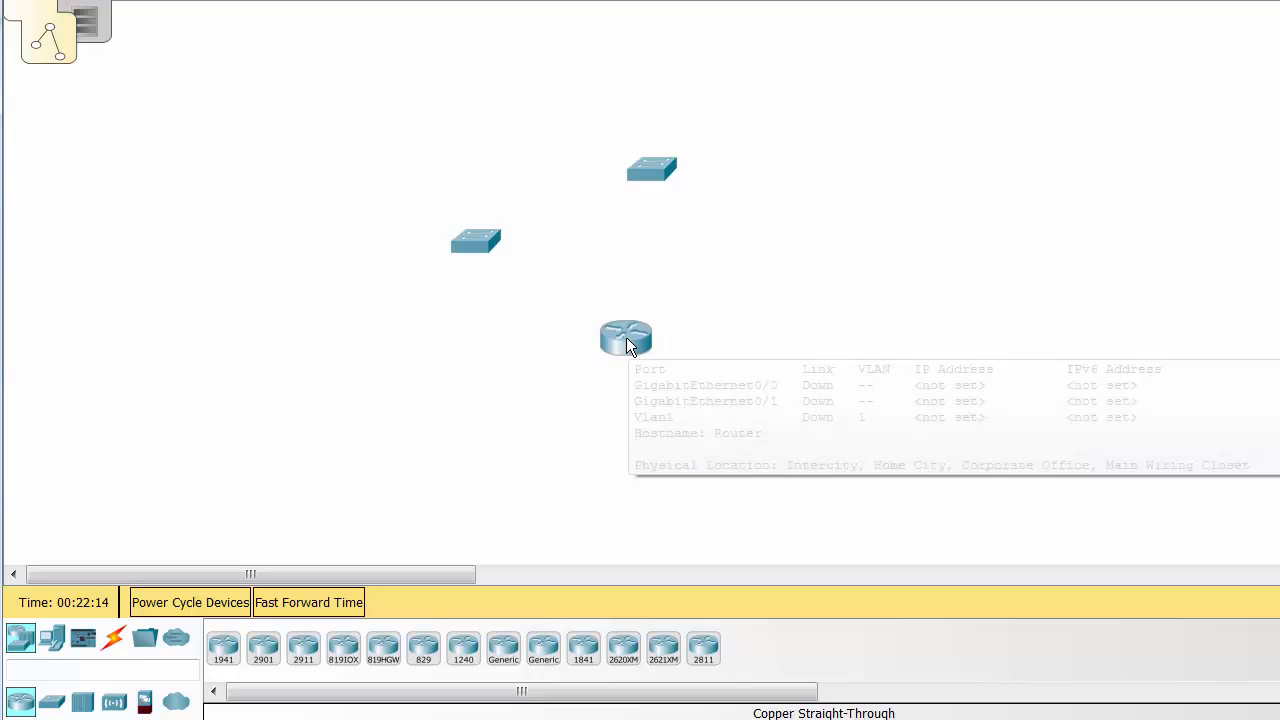
Link the two switches Fa0/1 to Fa0/1 with a copper cross-over cable
{"action": "left_click", "coordinate": [114, 639]}
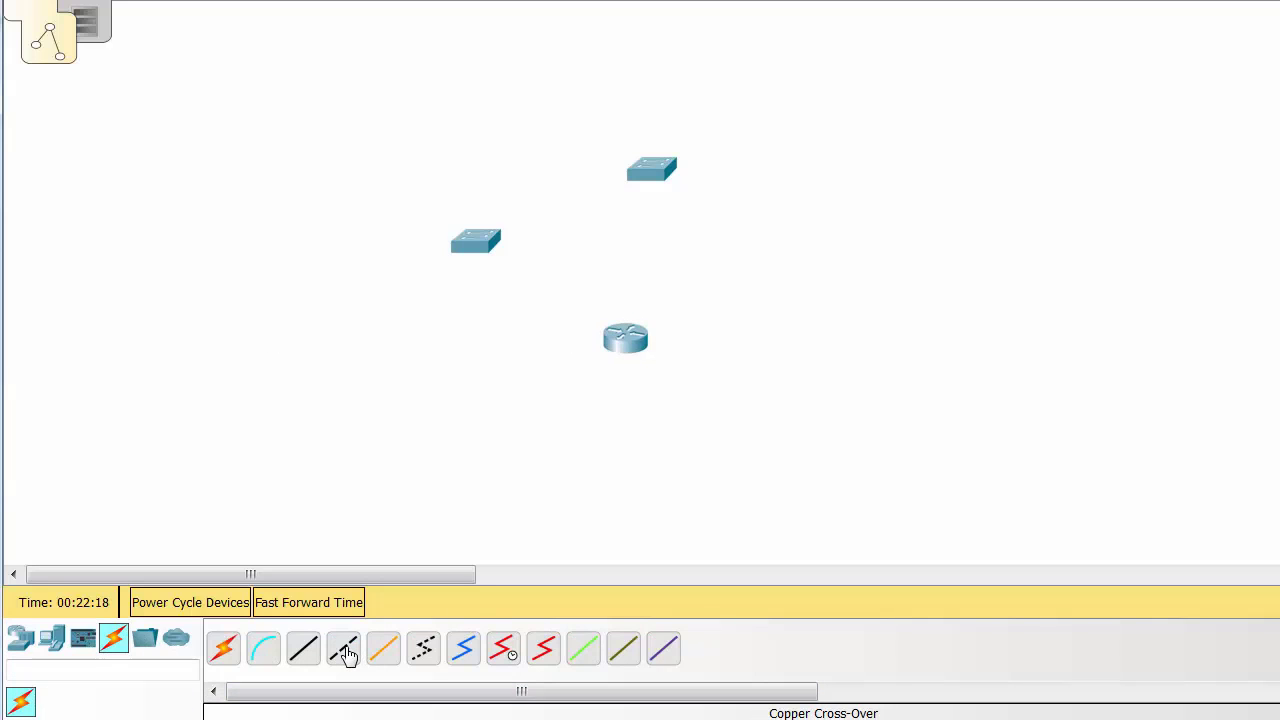
{"action": "left_click", "coordinate": [345, 652]}
{"action": "left_click", "coordinate": [480, 236]}
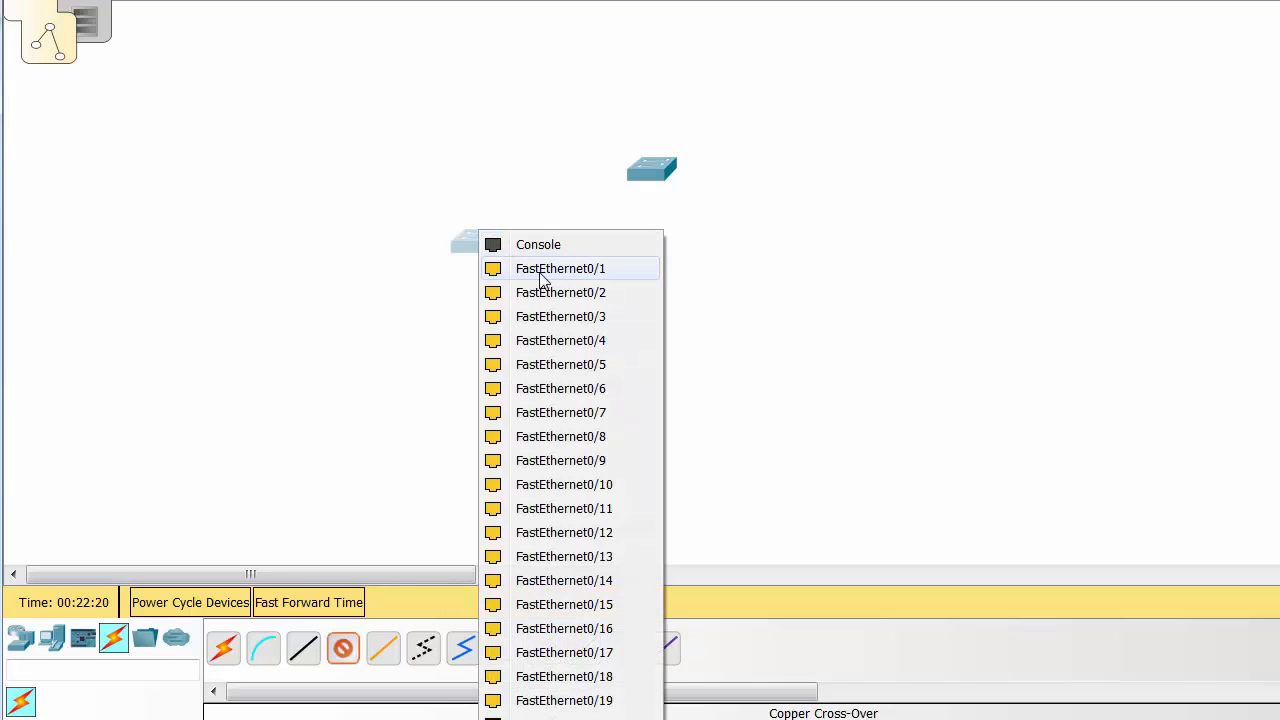
{"action": "left_click", "coordinate": [545, 270]}
{"action": "left_click", "coordinate": [652, 172]}
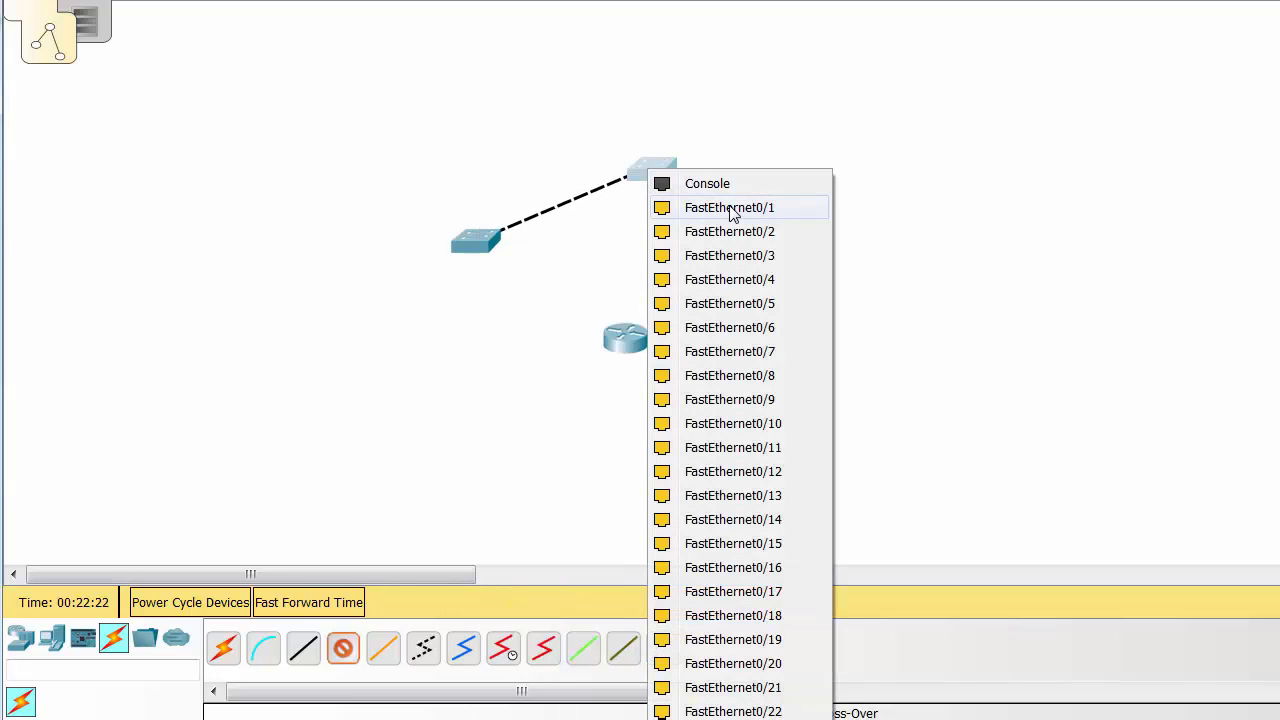
{"action": "left_click", "coordinate": [677, 207]}
Cable the left switch's Gig0/1 to the router's Gig0/0 with copper straight-through
{"action": "left_click", "coordinate": [303, 648]}
{"action": "left_click", "coordinate": [486, 250]}
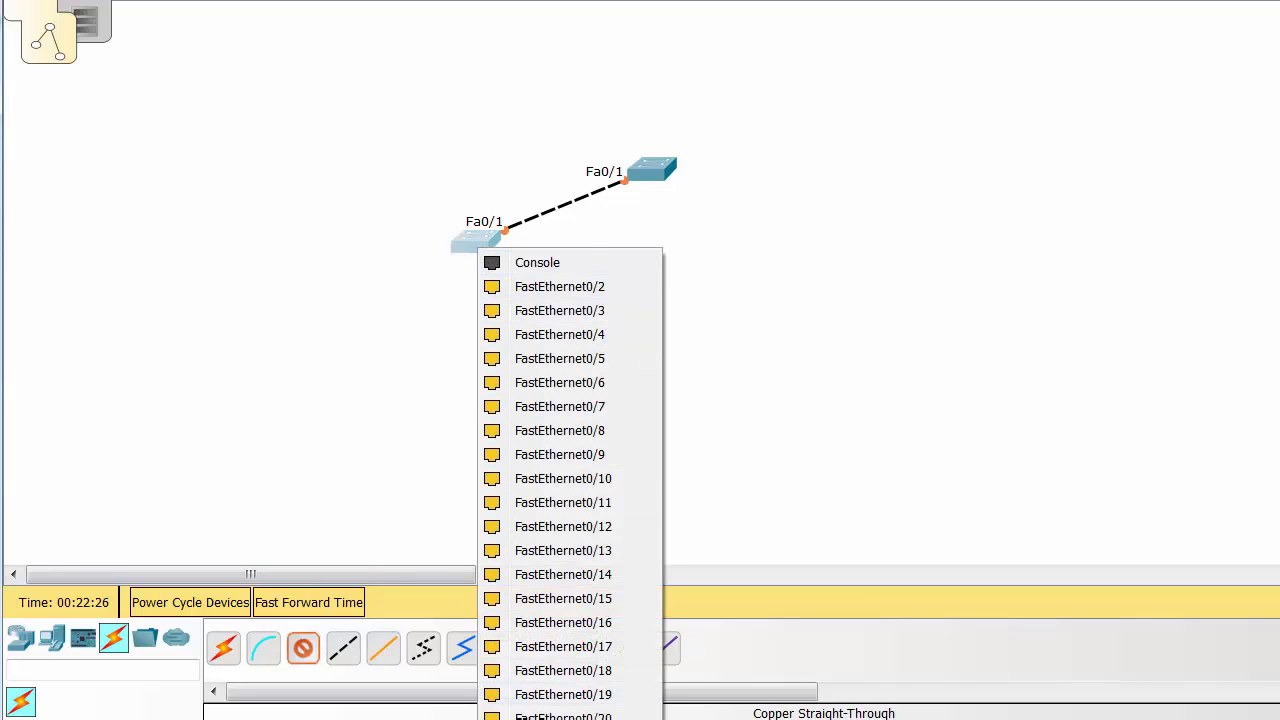
{"action": "left_click", "coordinate": [563, 694]}
{"action": "left_click", "coordinate": [624, 340]}
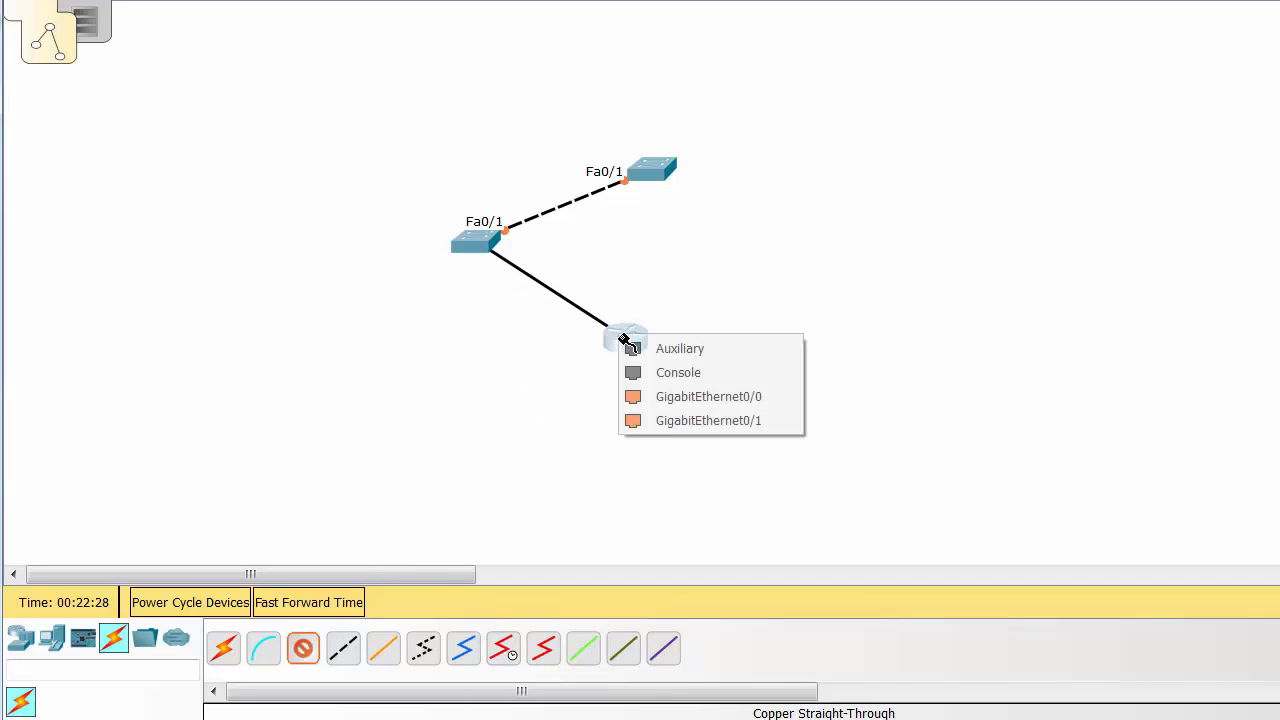
{"action": "left_click", "coordinate": [690, 396]}
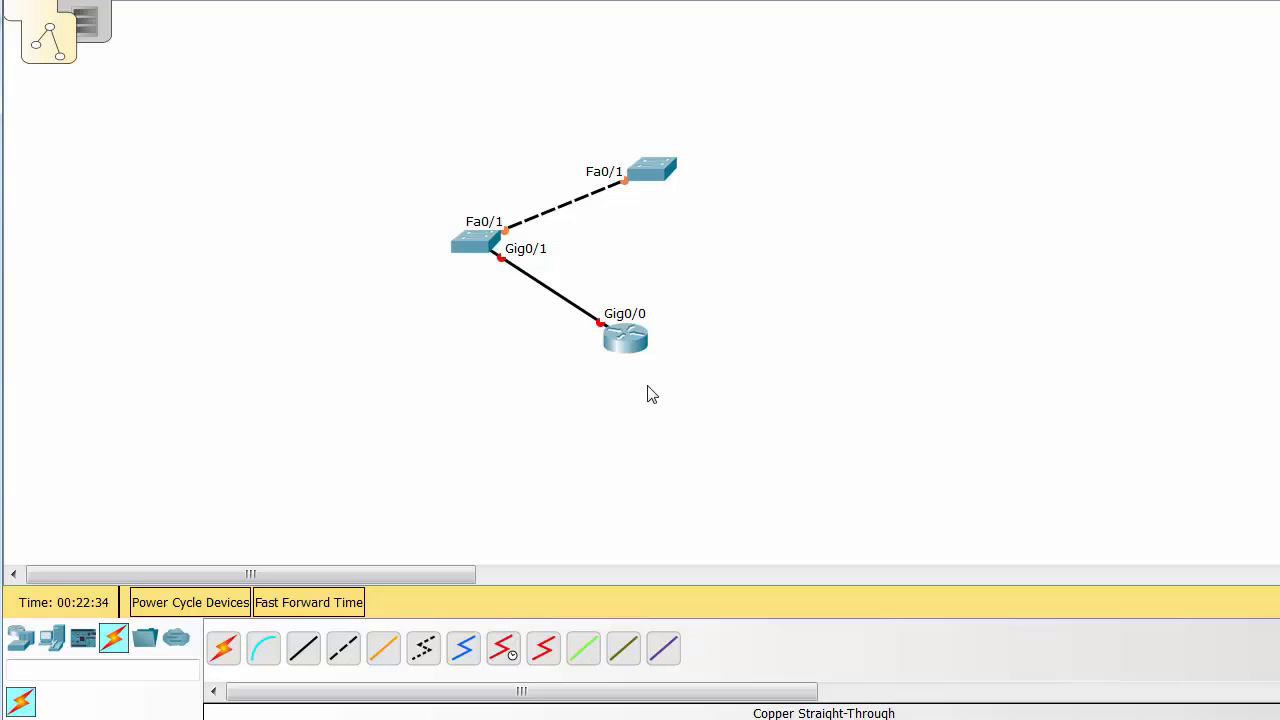
Open the router's CLI and decline the initial configuration dialog with 'no'
{"action": "left_click", "coordinate": [630, 343]}
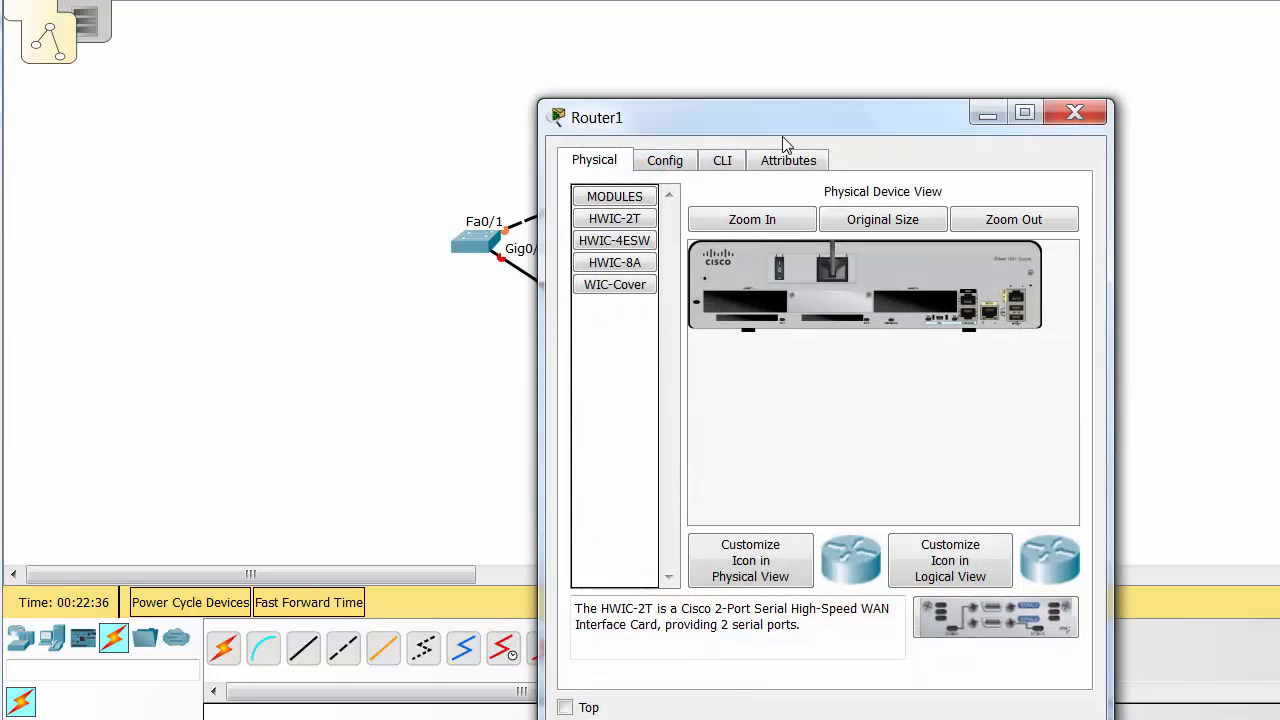
{"action": "left_click", "coordinate": [726, 160]}
{"action": "left_click_drag", "start_coordinate": [867, 122], "coordinate": [389, 0]}
{"action": "left_click_drag", "start_coordinate": [645, 596], "coordinate": [1272, 563]}
{"action": "type", "text": "no"}
{"action": "key", "text": "Return"}
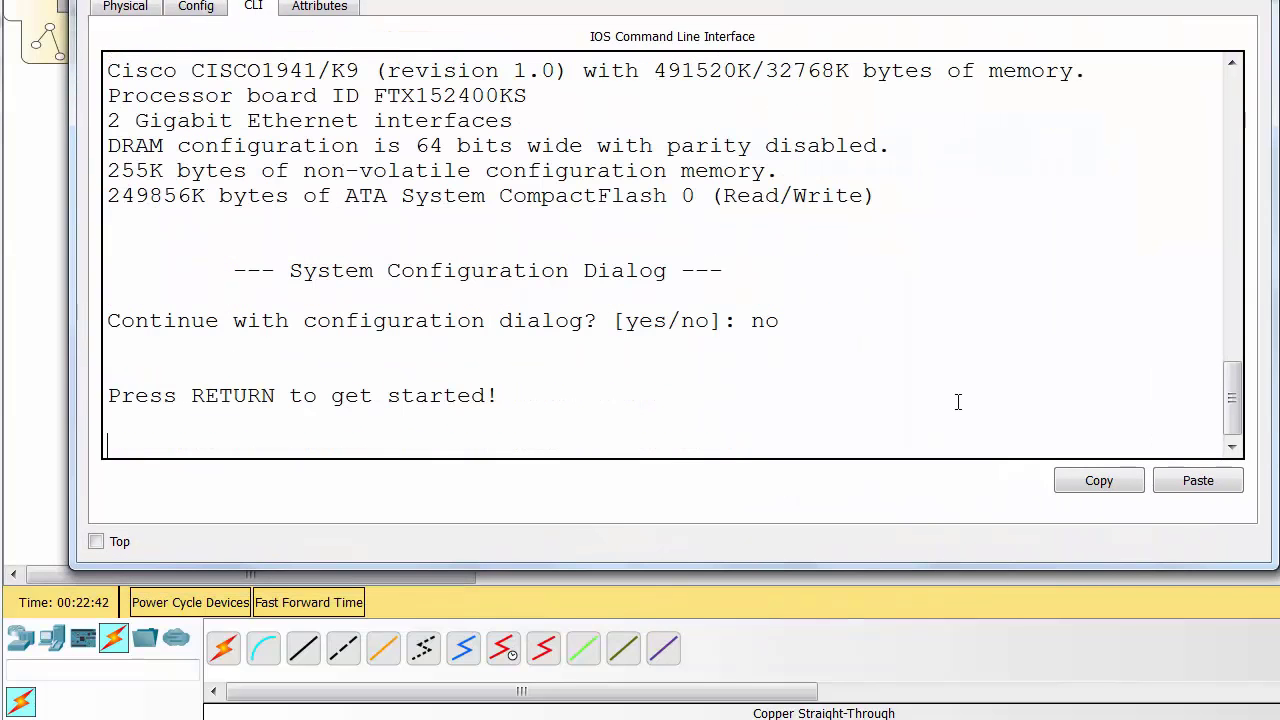
{"action": "key", "text": "Return"}
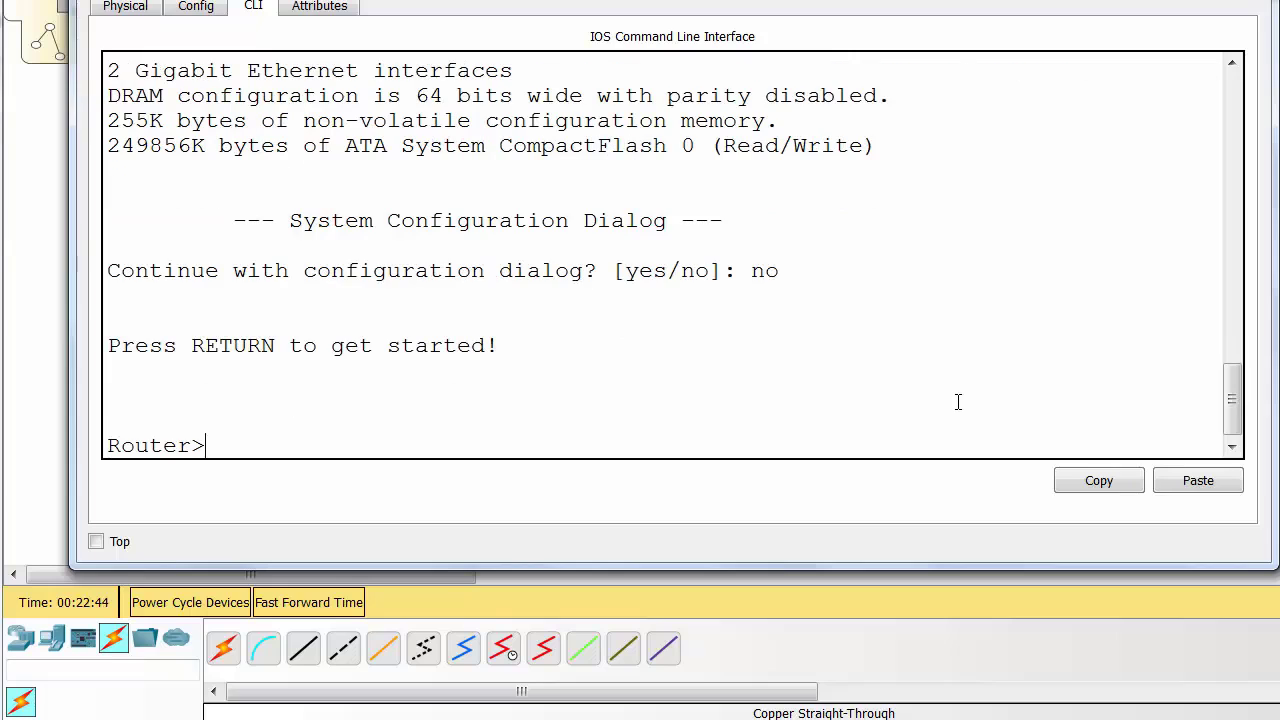
Enter privileged and global configuration mode and select interface g0/0
{"action": "type", "text": "en"}
{"action": "key", "text": "Return"}
{"action": "type", "text": "int"}
{"action": "key", "text": "BackSpace"}
{"action": "key", "text": "BackSpace"}
{"action": "key", "text": "BackSpace"}
{"action": "type", "text": "conf t"}
{"action": "key", "text": "Return"}
{"action": "type", "text": "int g0/0"}
{"action": "key", "text": "Return"}
Run 'no shut' on Gig0/0 and close the router window
{"action": "type", "text": "no shut]"}
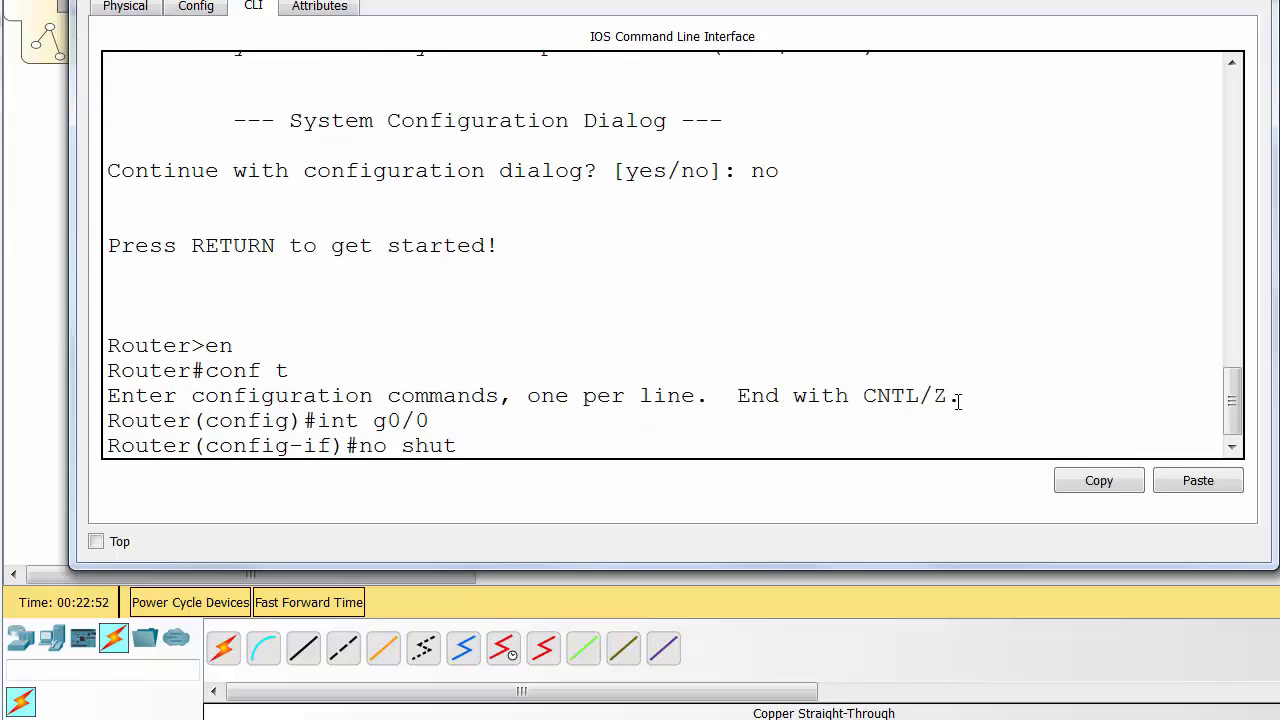
{"action": "key", "text": "Return"}
{"action": "key", "text": "Up"}
{"action": "key", "text": "BackSpace"}
{"action": "key", "text": "Return"}
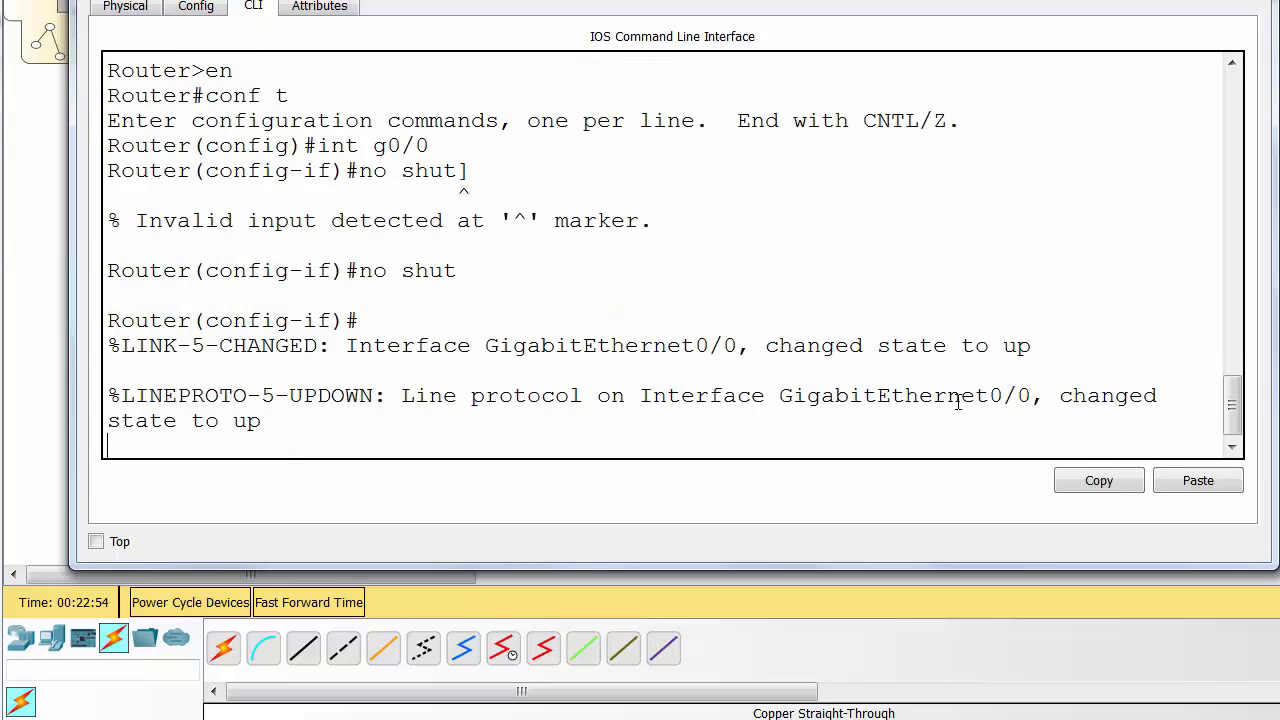
{"action": "key", "text": "alt+F4"}
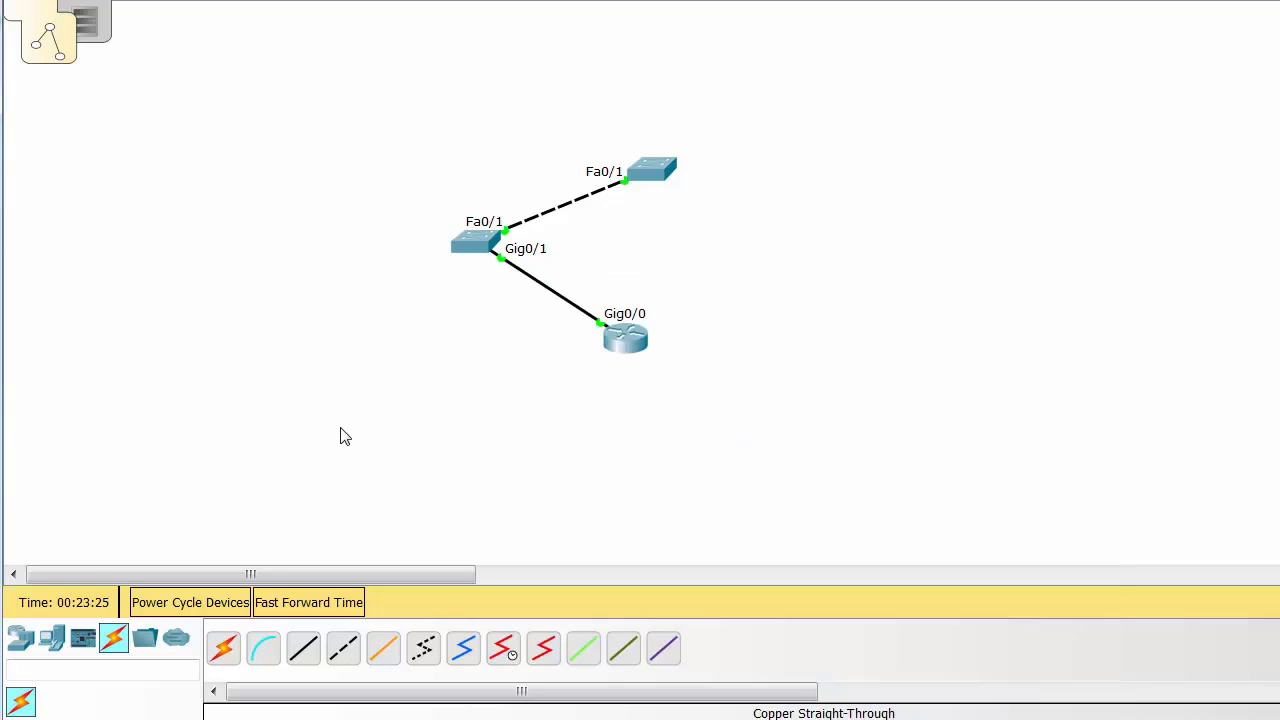
Open the left switch's CLI in a widened console window
{"action": "left_click", "coordinate": [472, 248]}
{"action": "left_click_drag", "start_coordinate": [700, 53], "coordinate": [203, 0]}
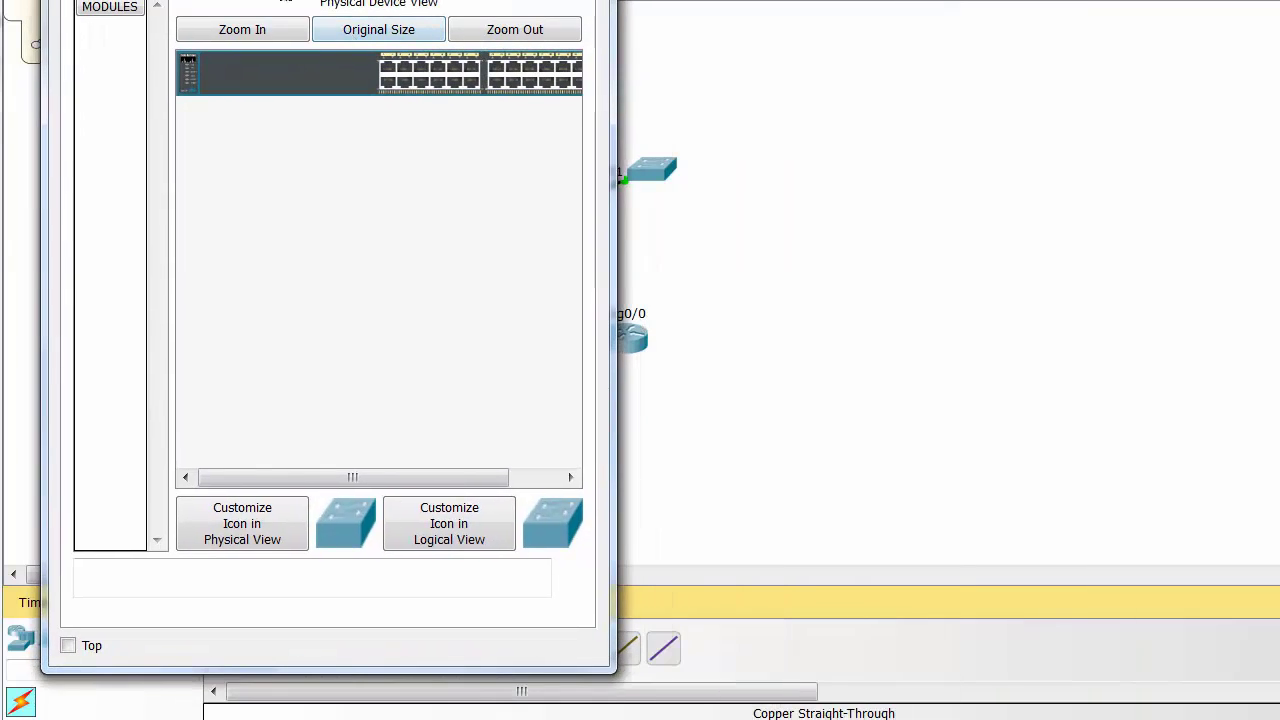
{"action": "left_click", "coordinate": [178, 0]}
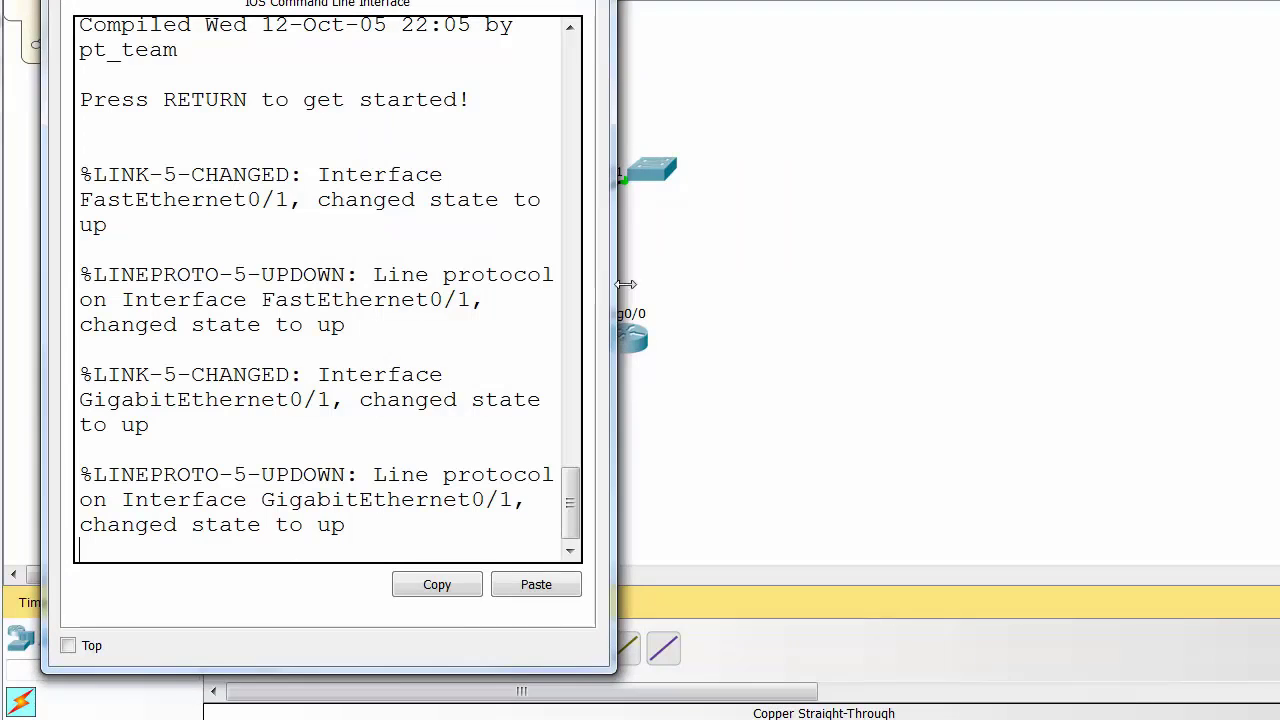
{"action": "left_click_drag", "start_coordinate": [671, 290], "coordinate": [1279, 296]}
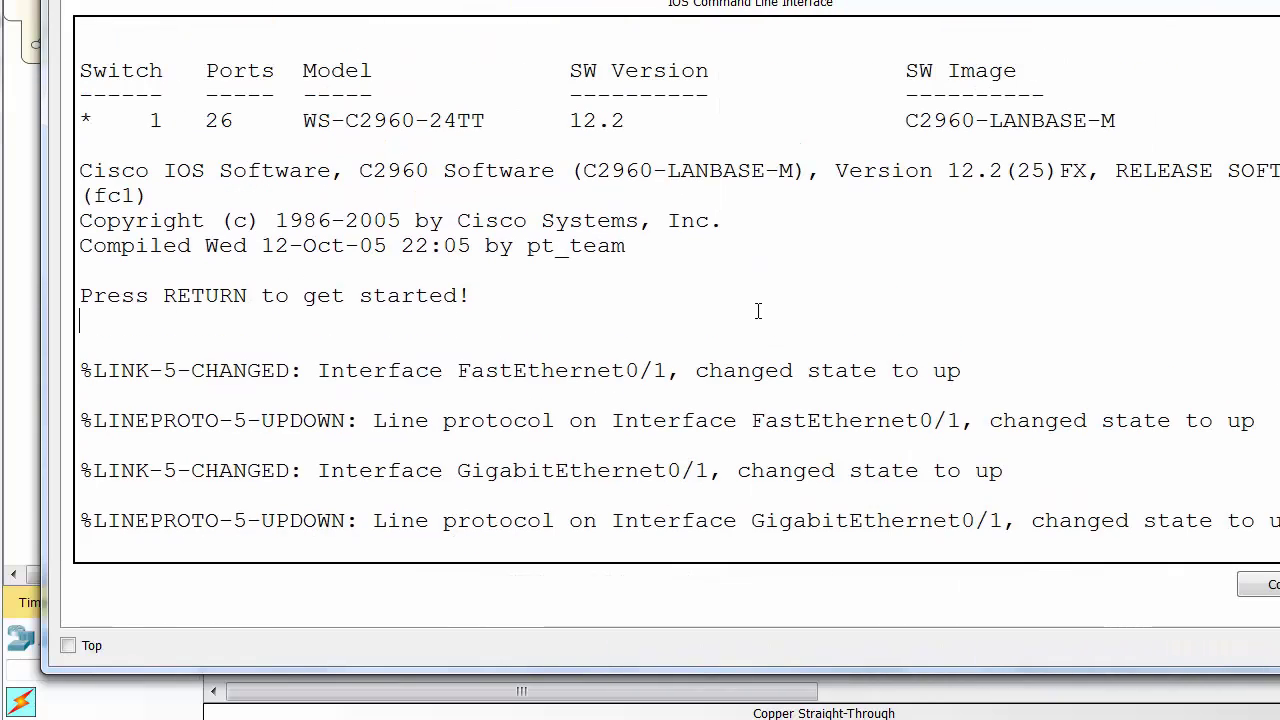
{"action": "key", "text": "Return"}
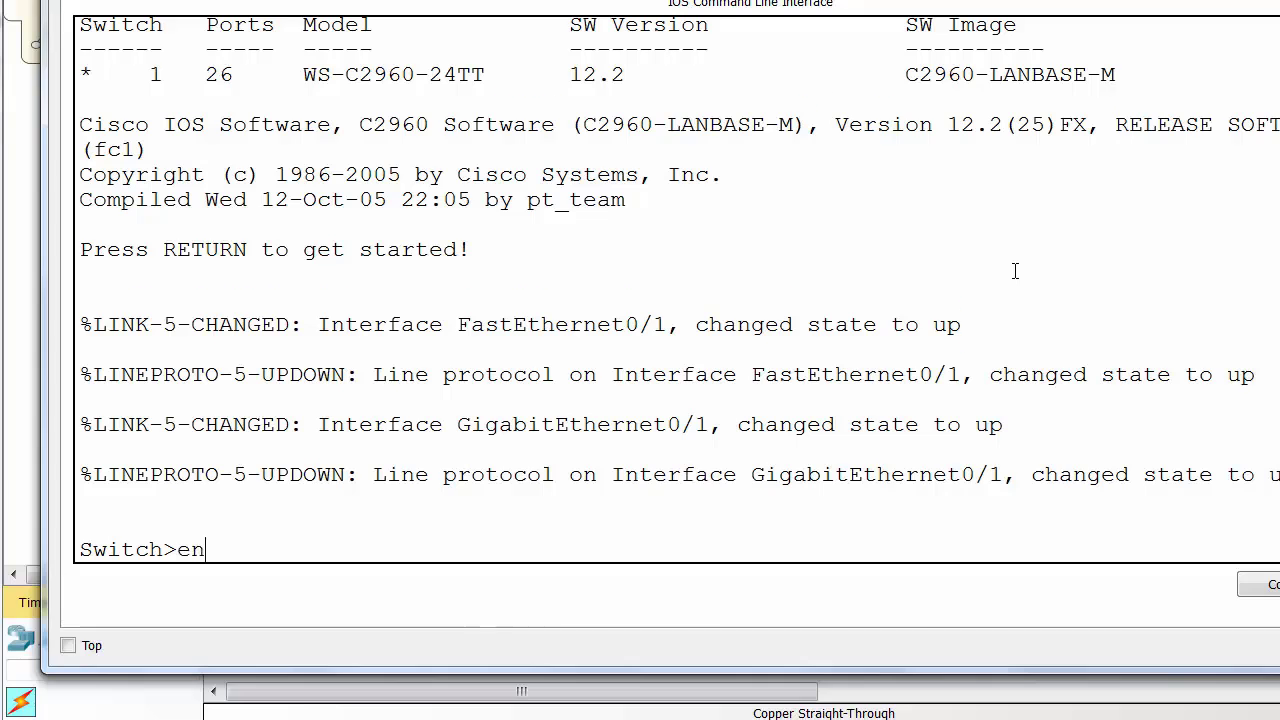
Enter privileged mode with 'en' and type 'show cdp neighbors'
{"action": "type", "text": "en"}
{"action": "key", "text": "Return"}
{"action": "type", "text": "show d"}
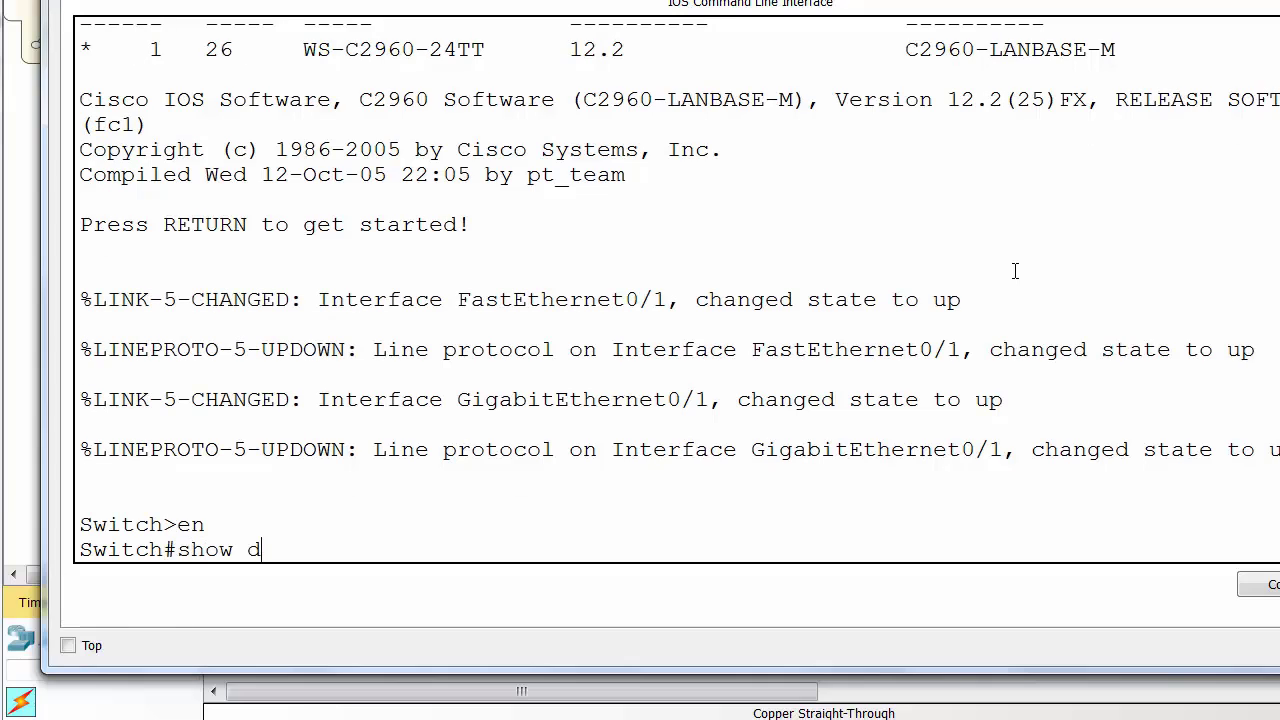
{"action": "key", "text": "BackSpace"}
{"action": "type", "text": "cdp neigh"}
{"action": "key", "text": "Tab"}
Run 'show cdp neighbors' and highlight the legend, header, Switch and Router rows
{"action": "key", "text": "Return"}
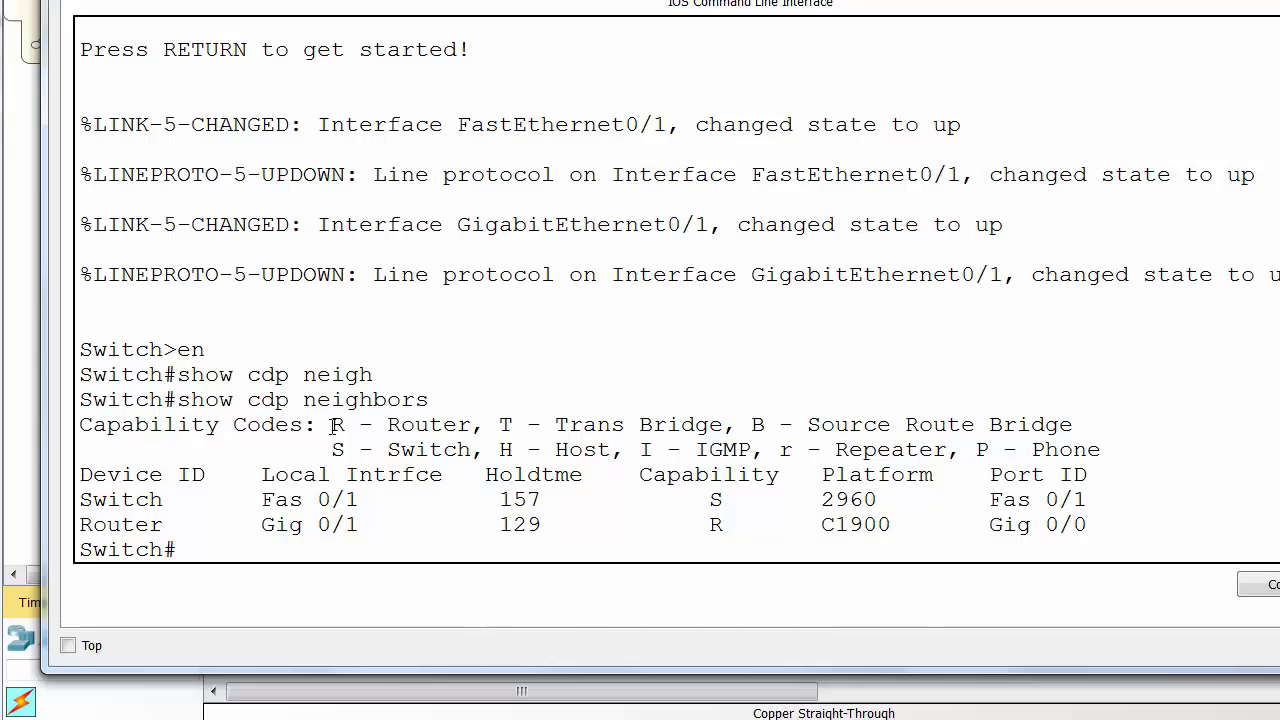
{"action": "left_click_drag", "start_coordinate": [331, 426], "coordinate": [1110, 458]}
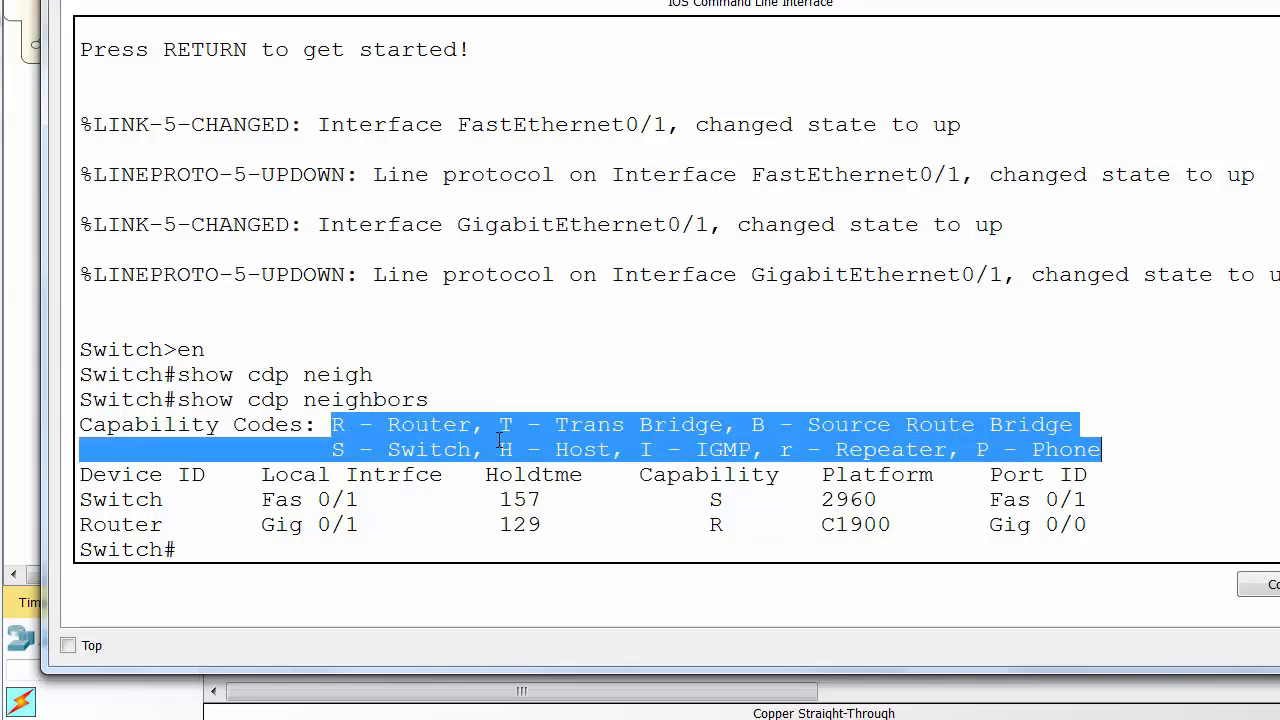
{"action": "left_click_drag", "start_coordinate": [80, 476], "coordinate": [1092, 476]}
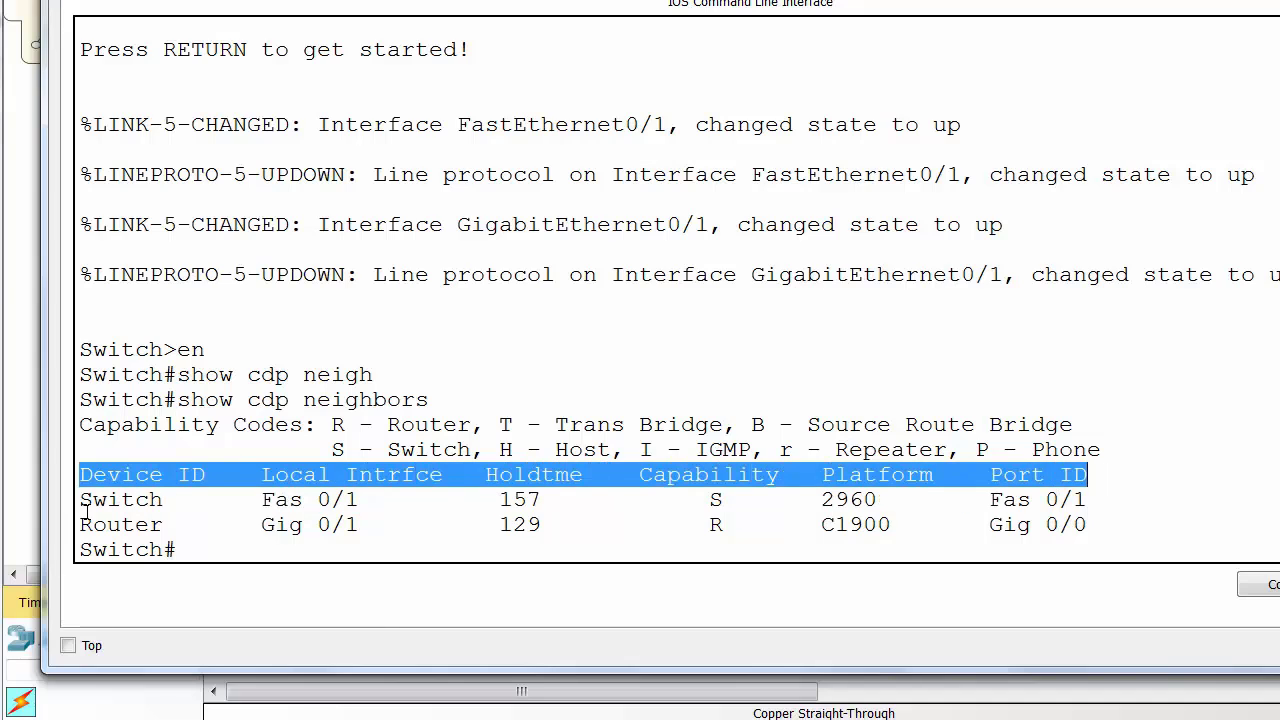
{"action": "left_click_drag", "start_coordinate": [80, 505], "coordinate": [1117, 494]}
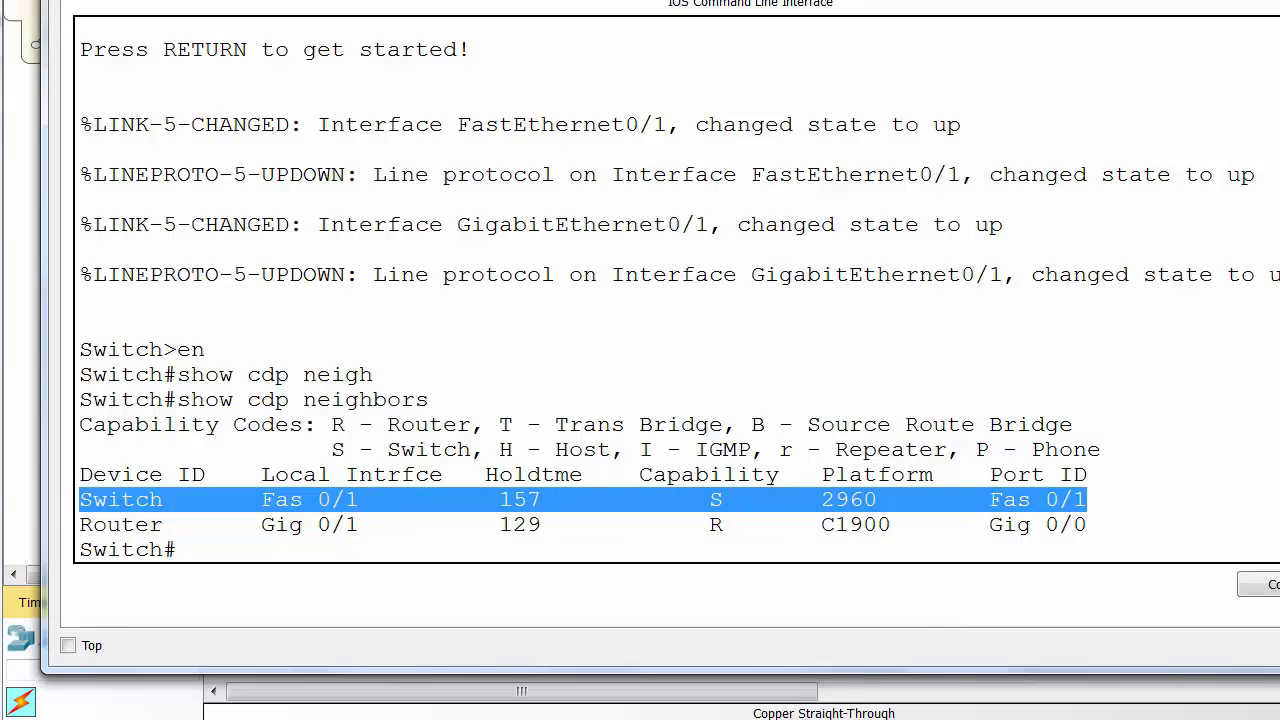
{"action": "left_click", "coordinate": [757, 694]}
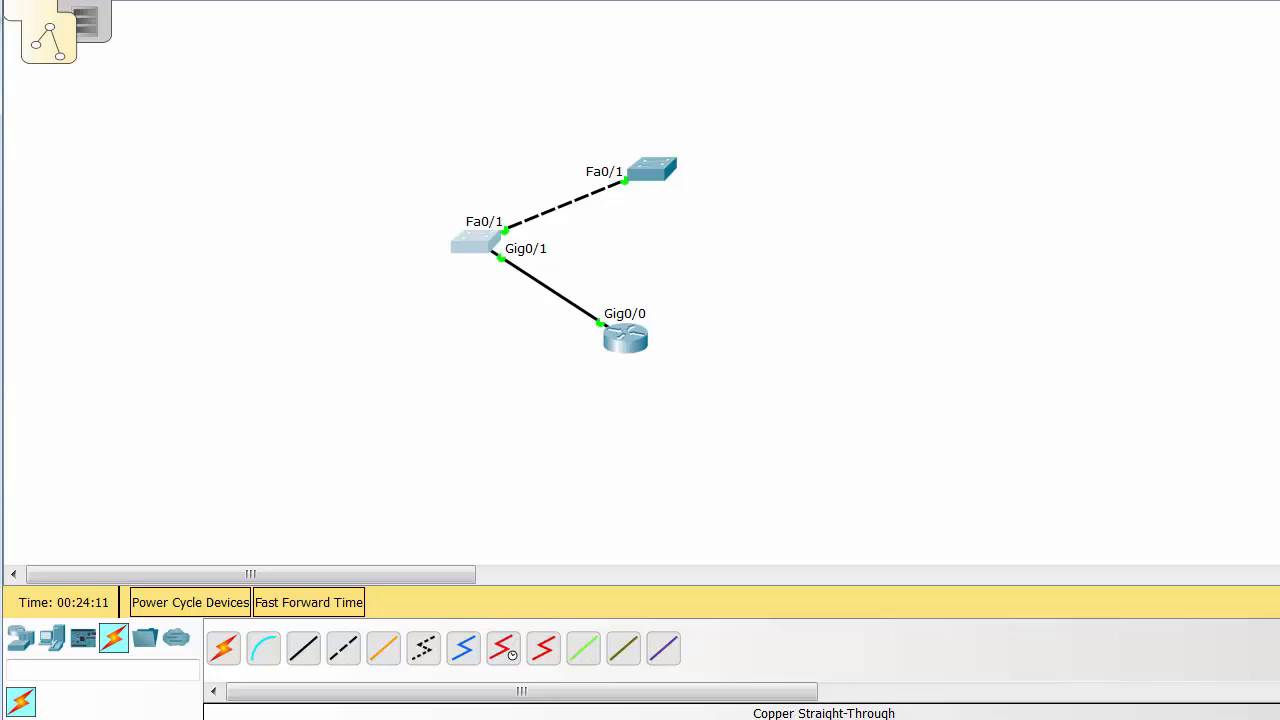
{"action": "left_click", "coordinate": [480, 235]}
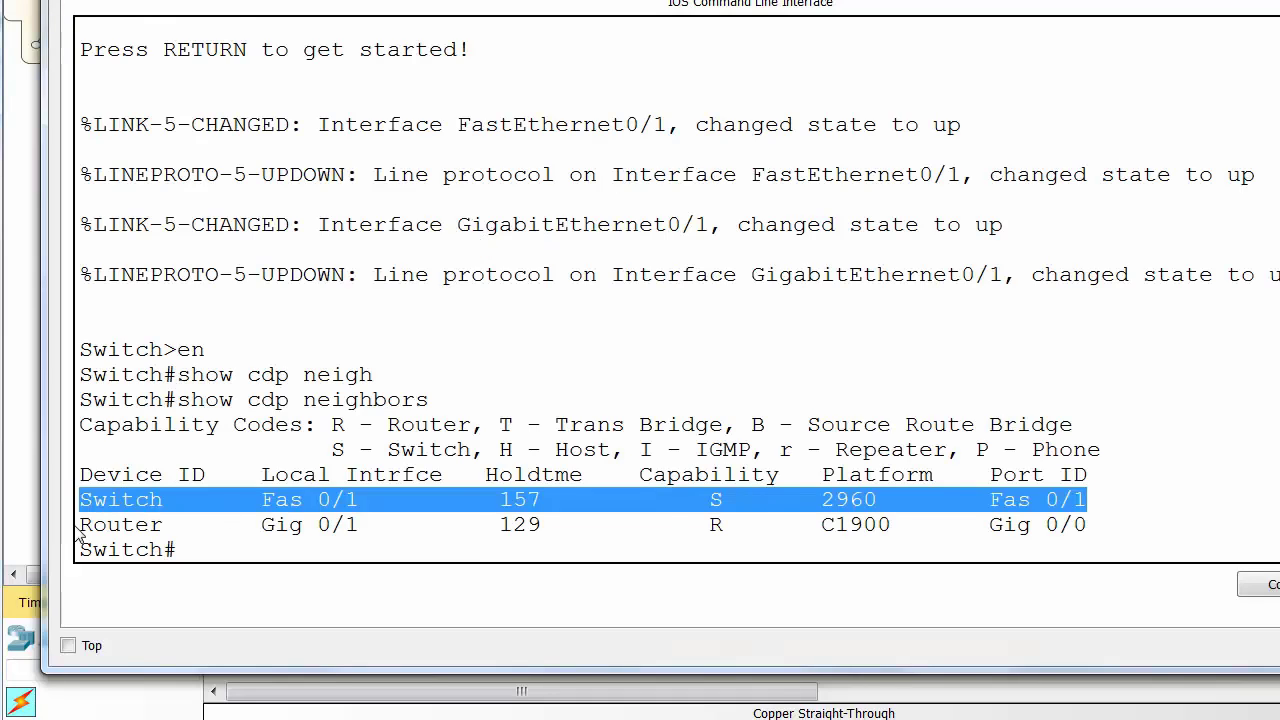
{"action": "left_click_drag", "start_coordinate": [84, 524], "coordinate": [1106, 525]}
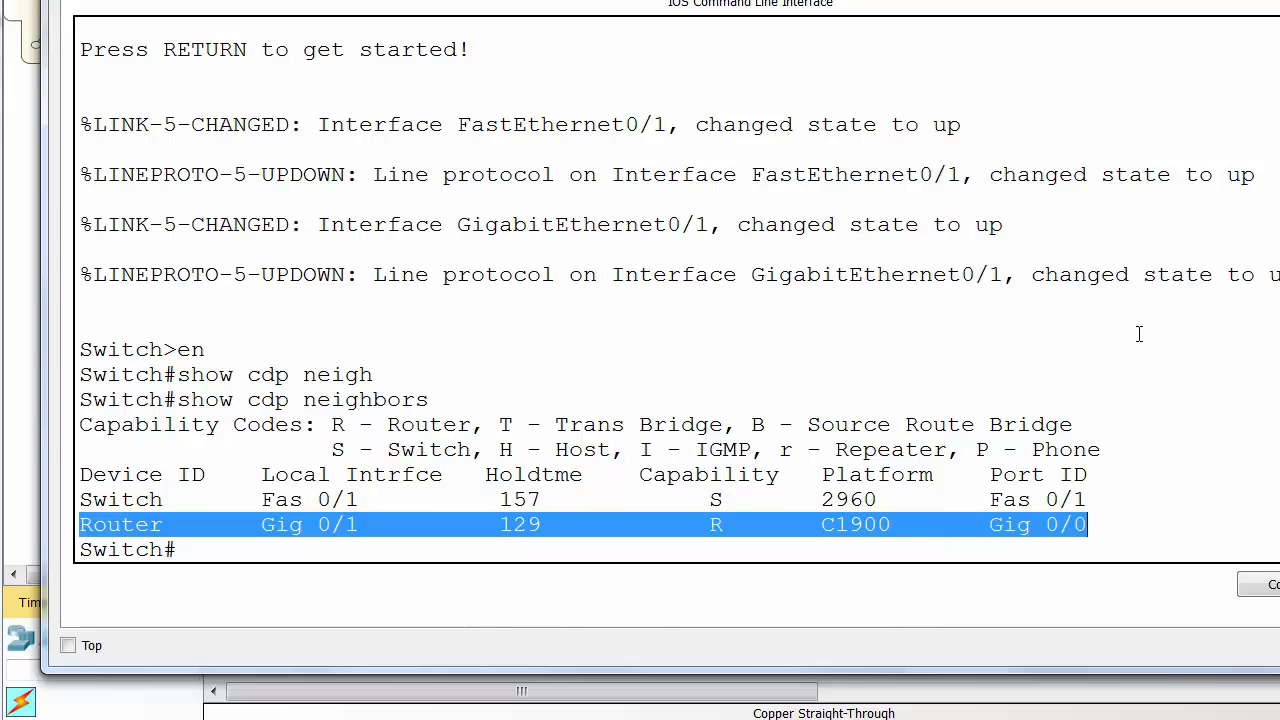
{"action": "left_click", "coordinate": [922, 267]}
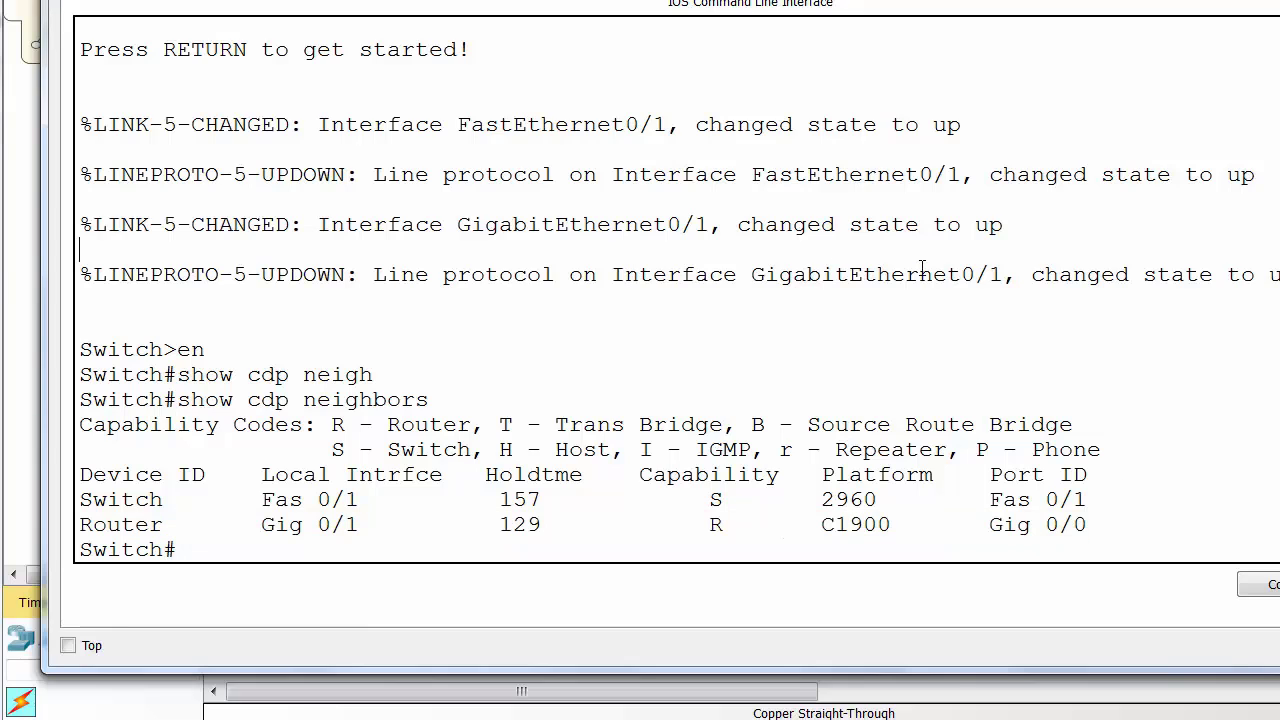
Run 'show cdp neighbors detail' on the switch
{"action": "key", "text": "Return"}
{"action": "type", "text": "show cdp en"}
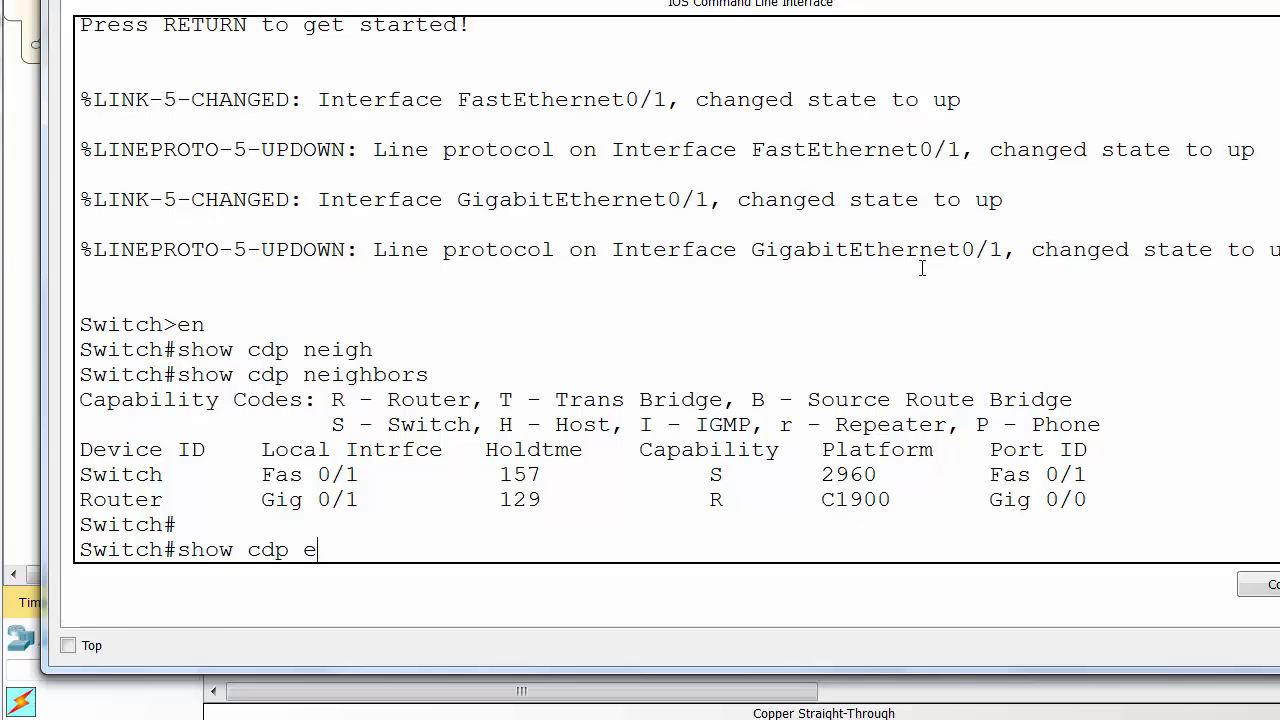
{"action": "key", "text": "BackSpace"}
{"action": "key", "text": "BackSpace"}
{"action": "type", "text": "nei"}
{"action": "key", "text": "Tab"}
{"action": "type", "text": "det"}
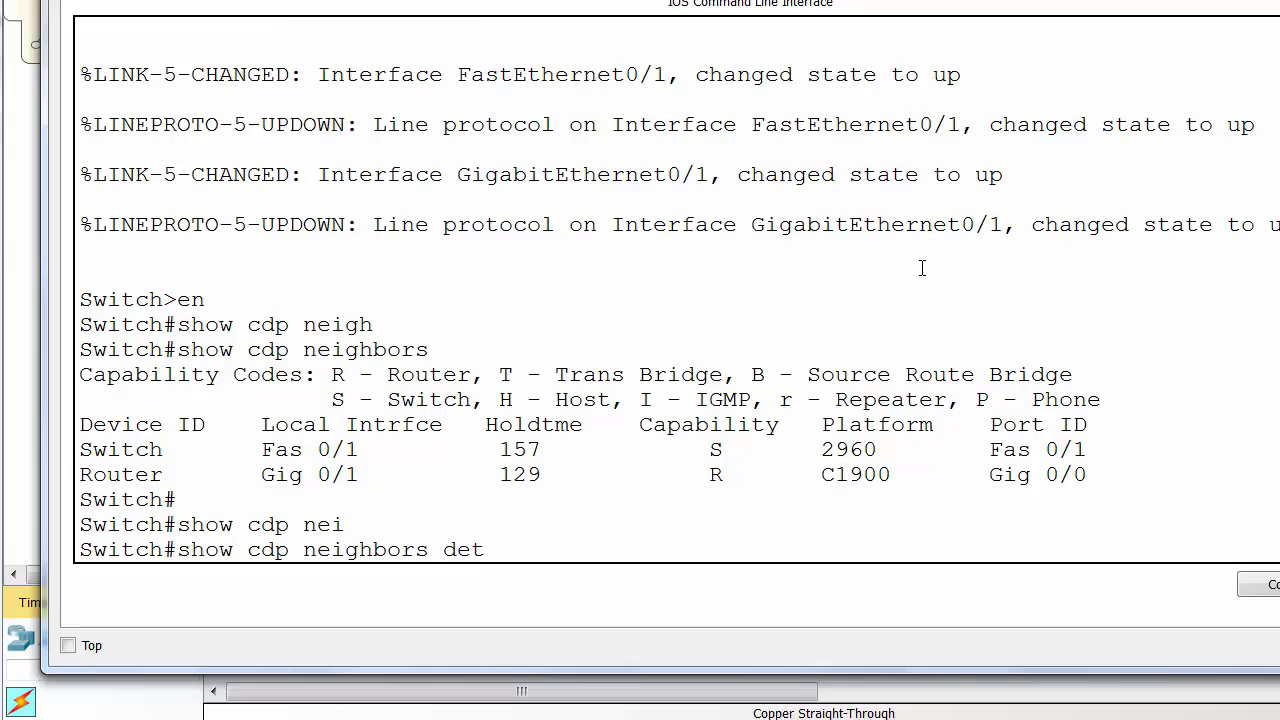
{"action": "key", "text": "Tab"}
{"action": "key", "text": "Return"}
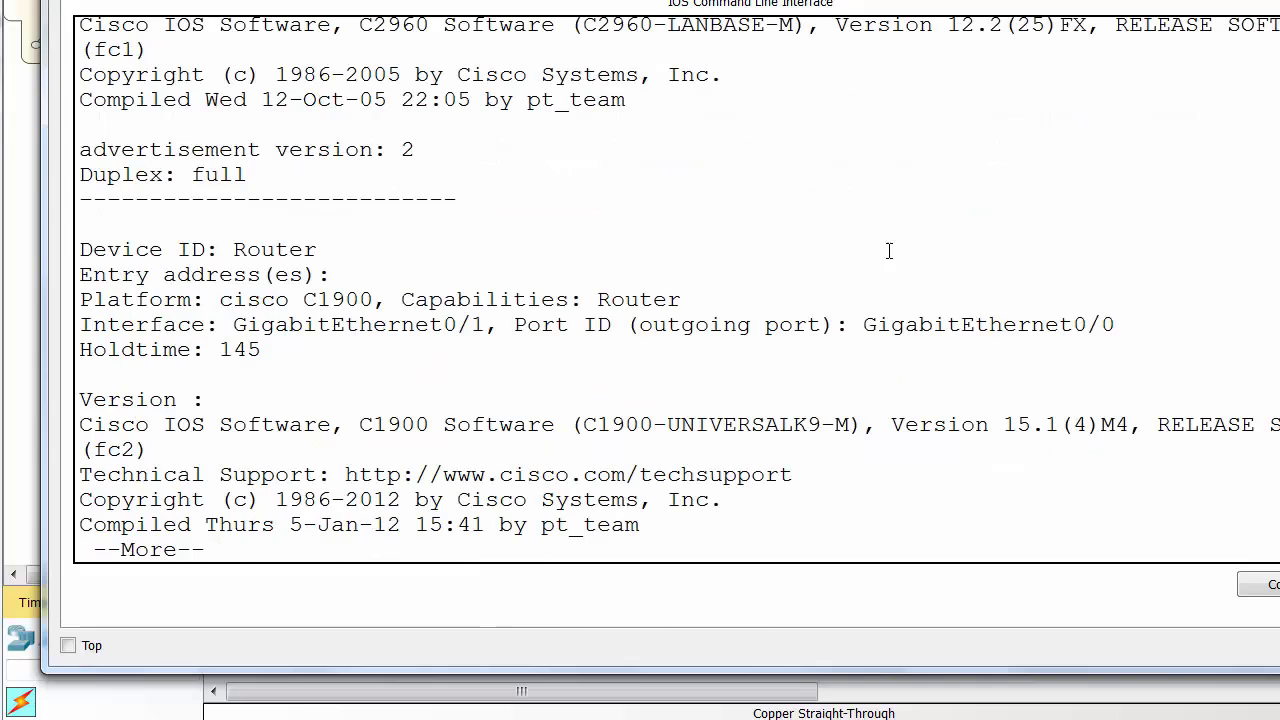
Highlight the neighboring switch's IOS version, advertisement version and duplex lines
{"action": "scroll", "coordinate": [525, 360], "scroll_direction": "up", "scroll_amount": 4}
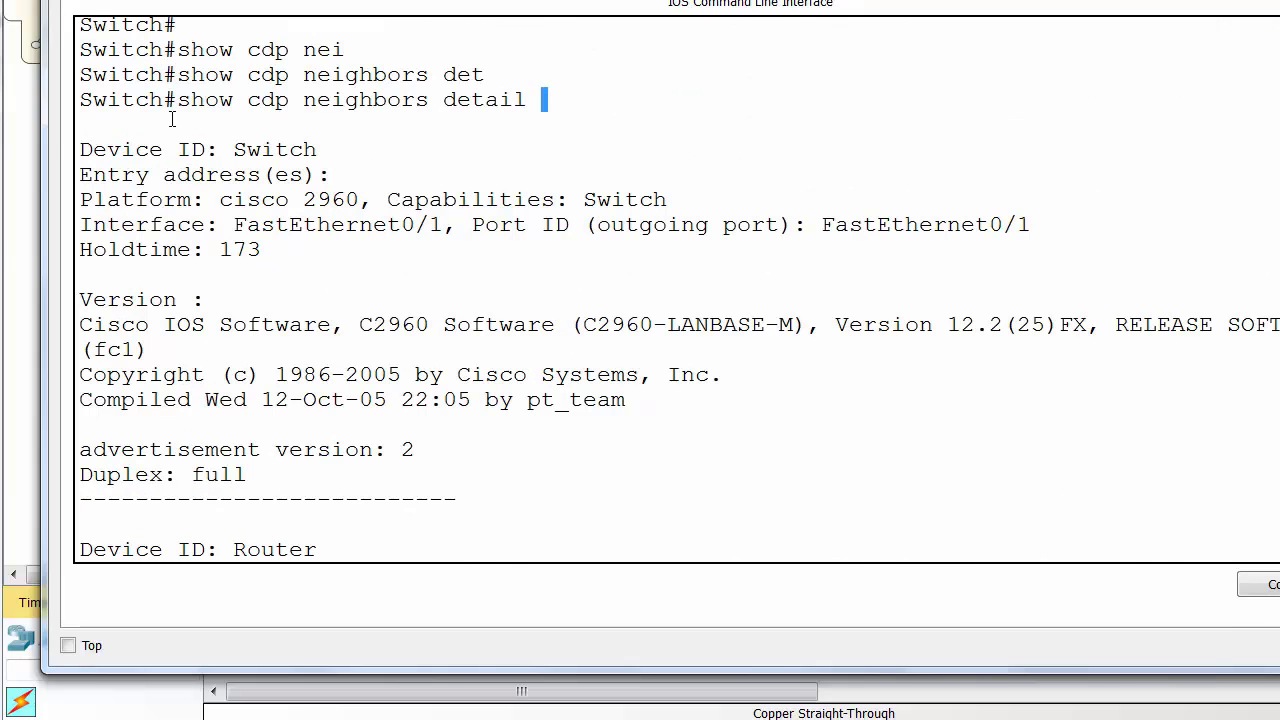
{"action": "left_click_drag", "start_coordinate": [155, 119], "coordinate": [409, 201]}
{"action": "scroll", "coordinate": [118, 106], "scroll_direction": "down", "scroll_amount": 1}
{"action": "left_click", "coordinate": [95, 100]}
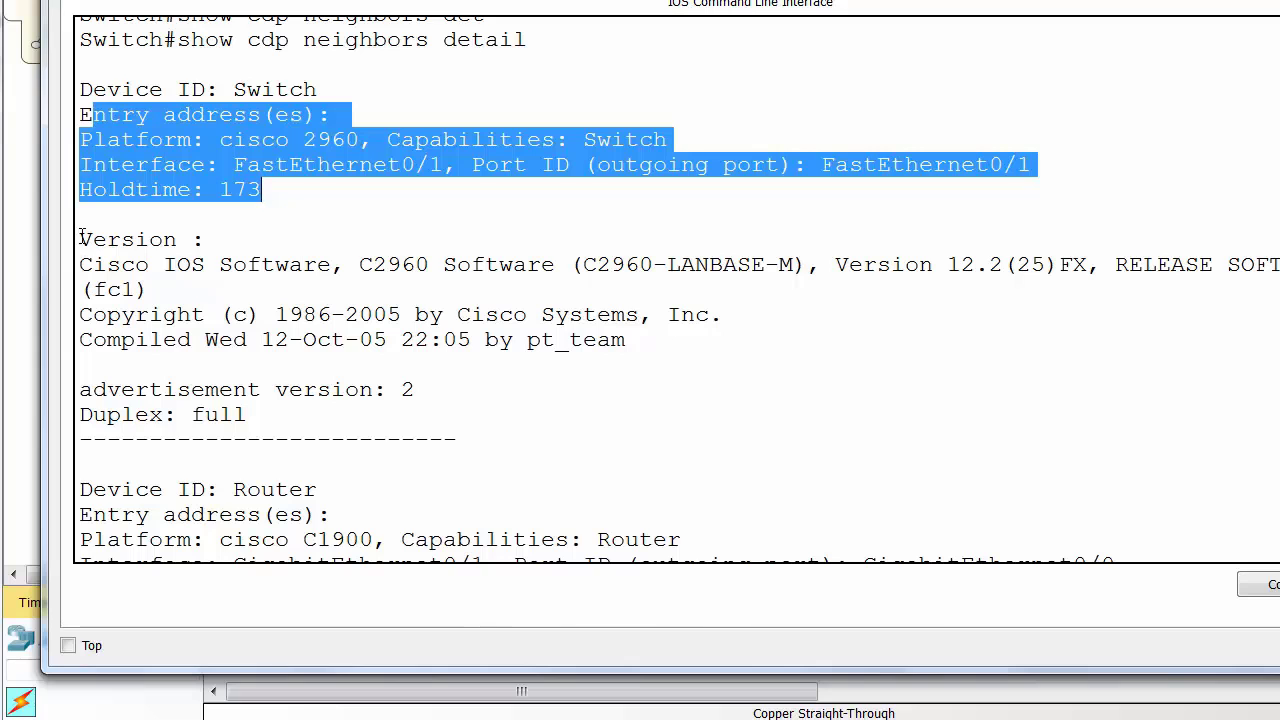
{"action": "left_click_drag", "start_coordinate": [80, 242], "coordinate": [680, 346]}
{"action": "scroll", "coordinate": [680, 346], "scroll_direction": "down", "scroll_amount": 3}
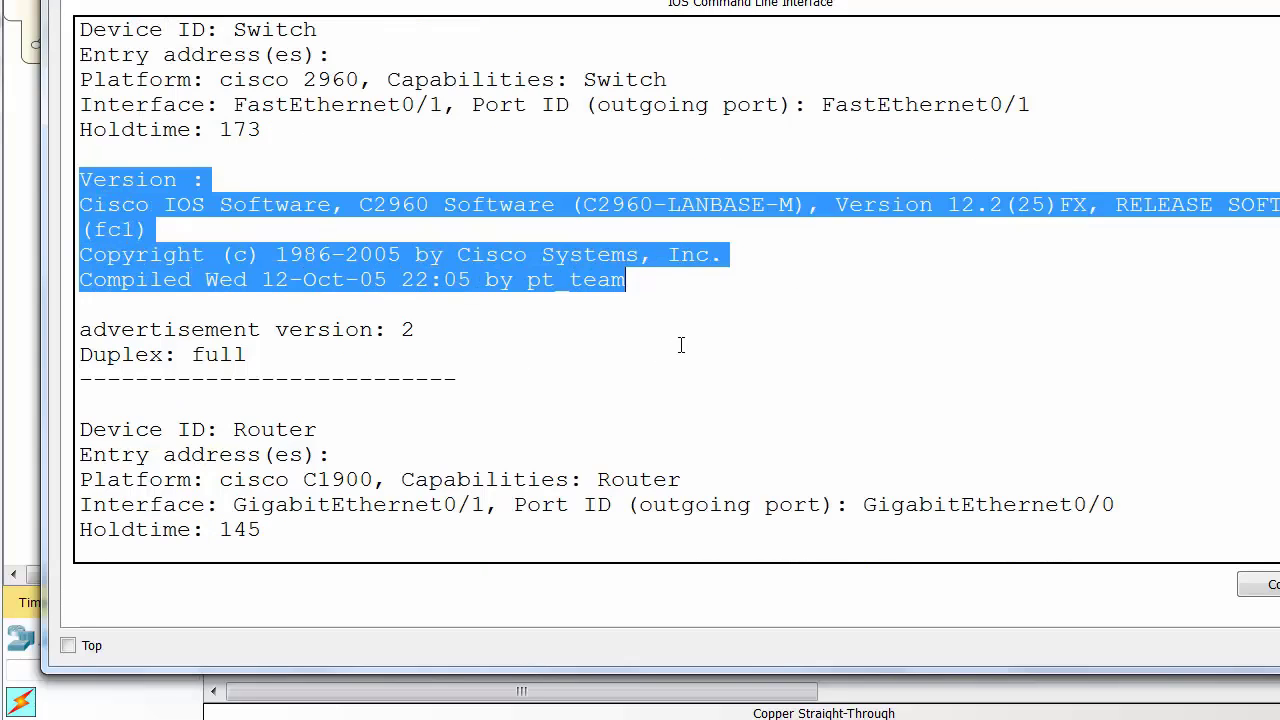
{"action": "left_click_drag", "start_coordinate": [93, 148], "coordinate": [291, 186]}
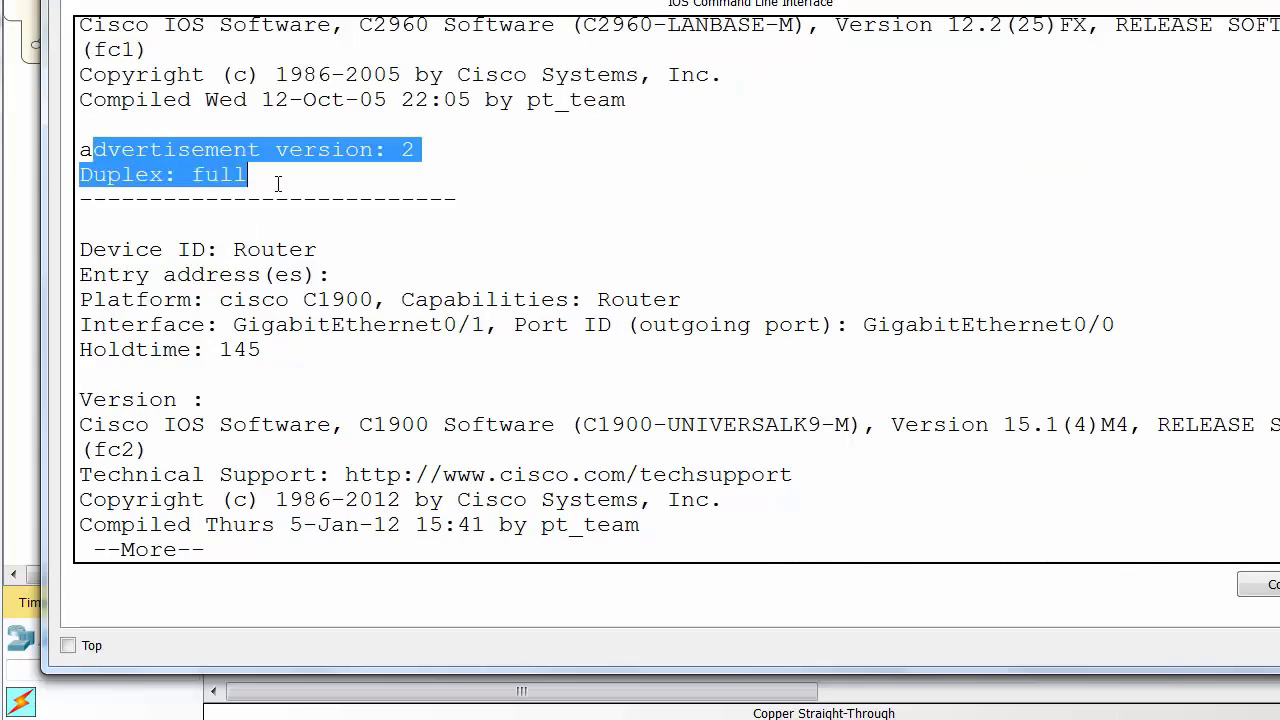
{"action": "left_click", "coordinate": [152, 292]}
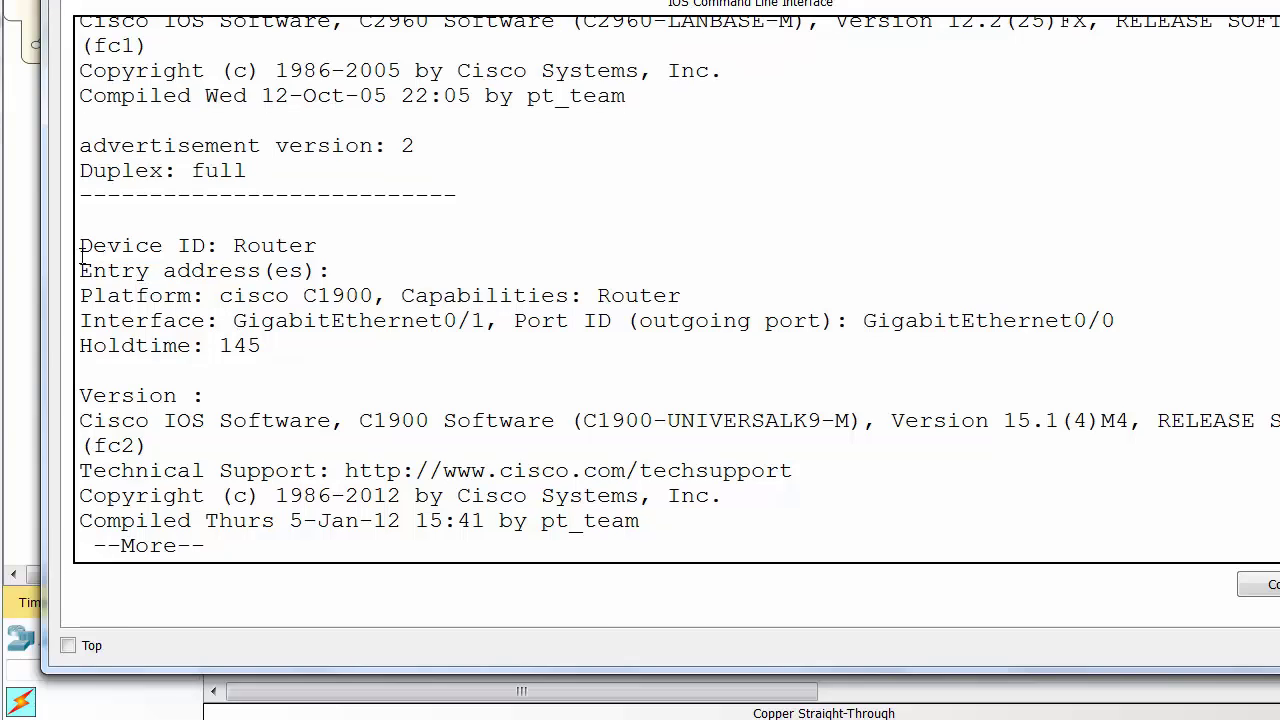
Page through the rest and highlight the router's identity, IOS version and duplex details
{"action": "left_click_drag", "start_coordinate": [86, 244], "coordinate": [312, 365]}
{"action": "left_click_drag", "start_coordinate": [108, 396], "coordinate": [528, 568]}
{"action": "key", "text": "space"}
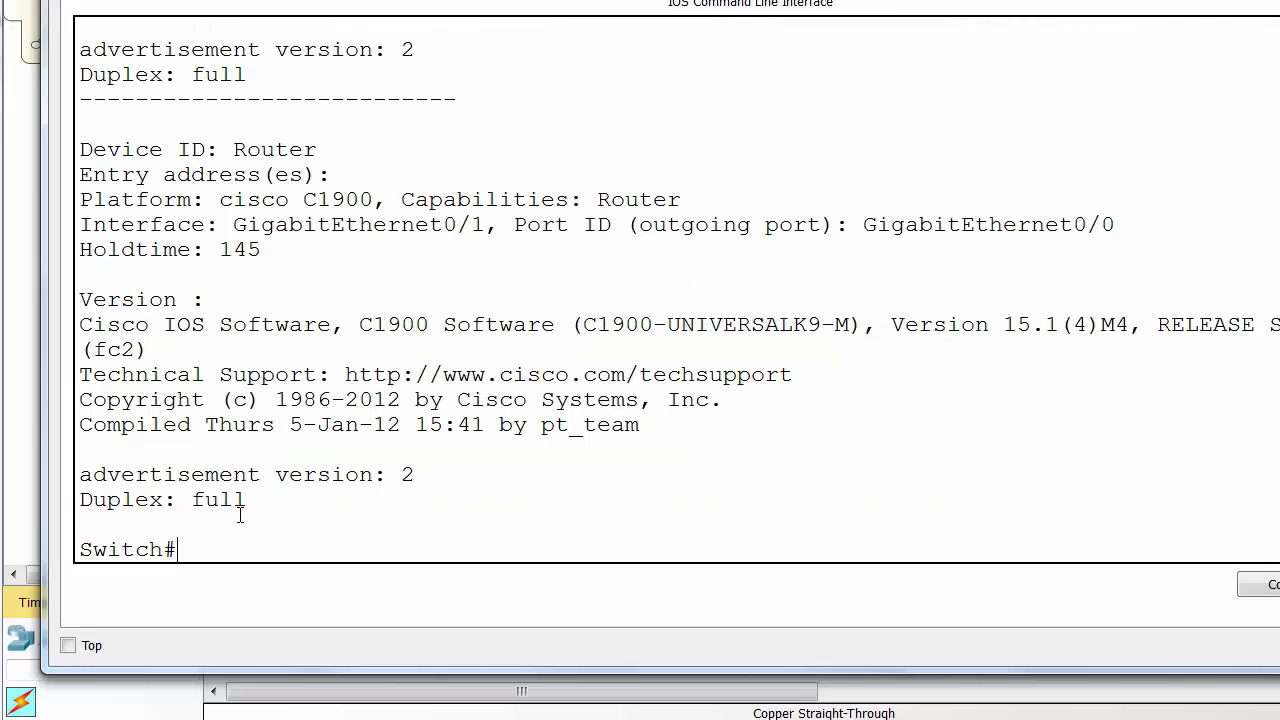
{"action": "left_click_drag", "start_coordinate": [247, 507], "coordinate": [70, 299]}
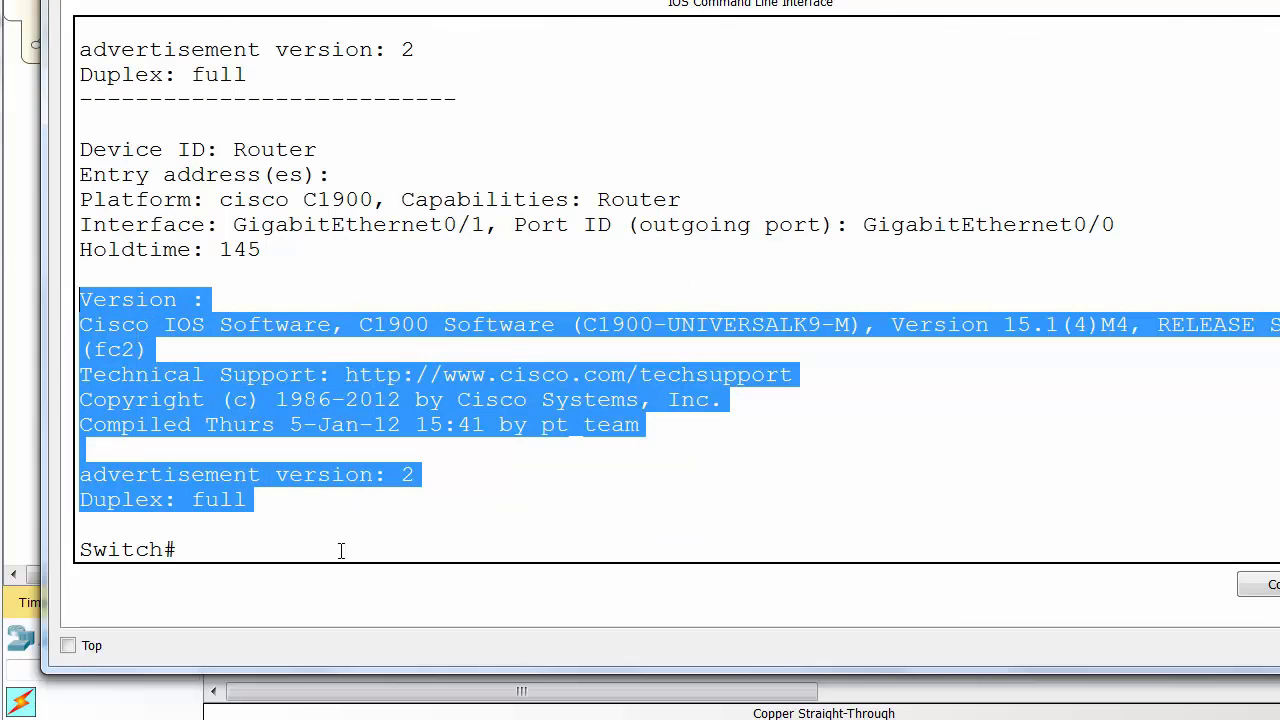
{"action": "left_click", "coordinate": [462, 400]}
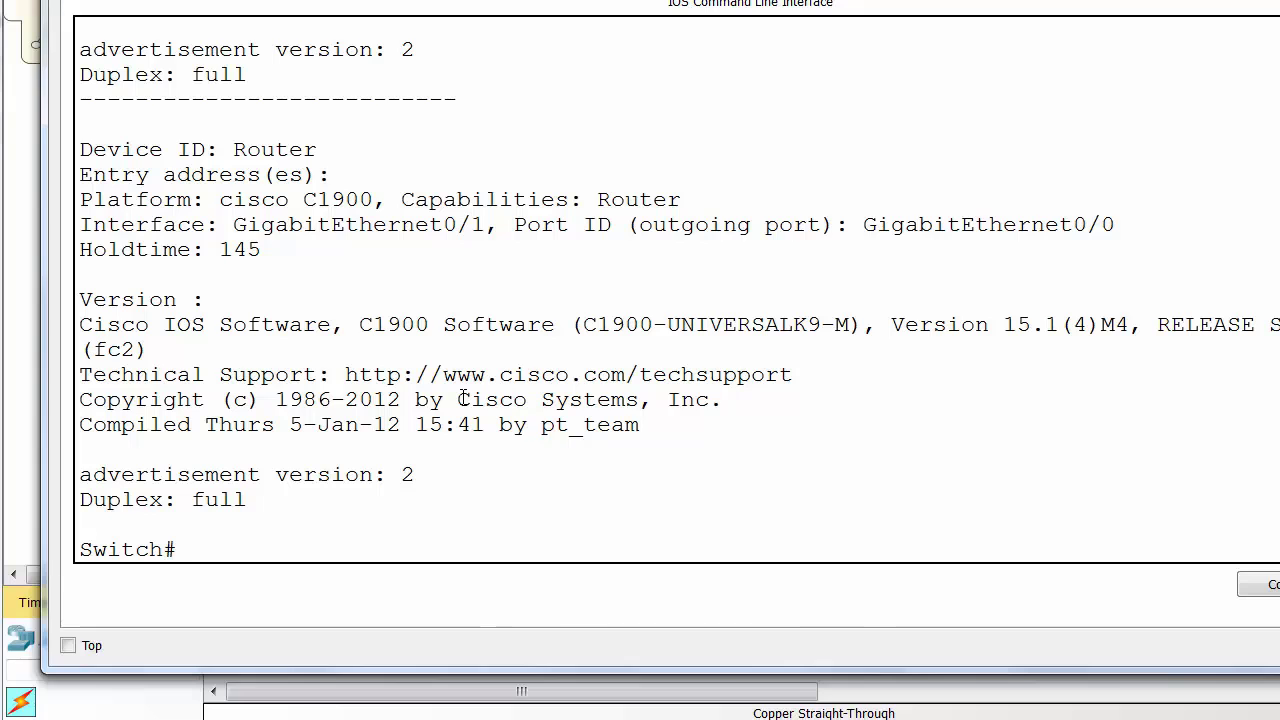
Run 'show cdp interface' for f0/0 then f0/1 and highlight the 60/180-second status
{"action": "type", "text": "how cdp"}
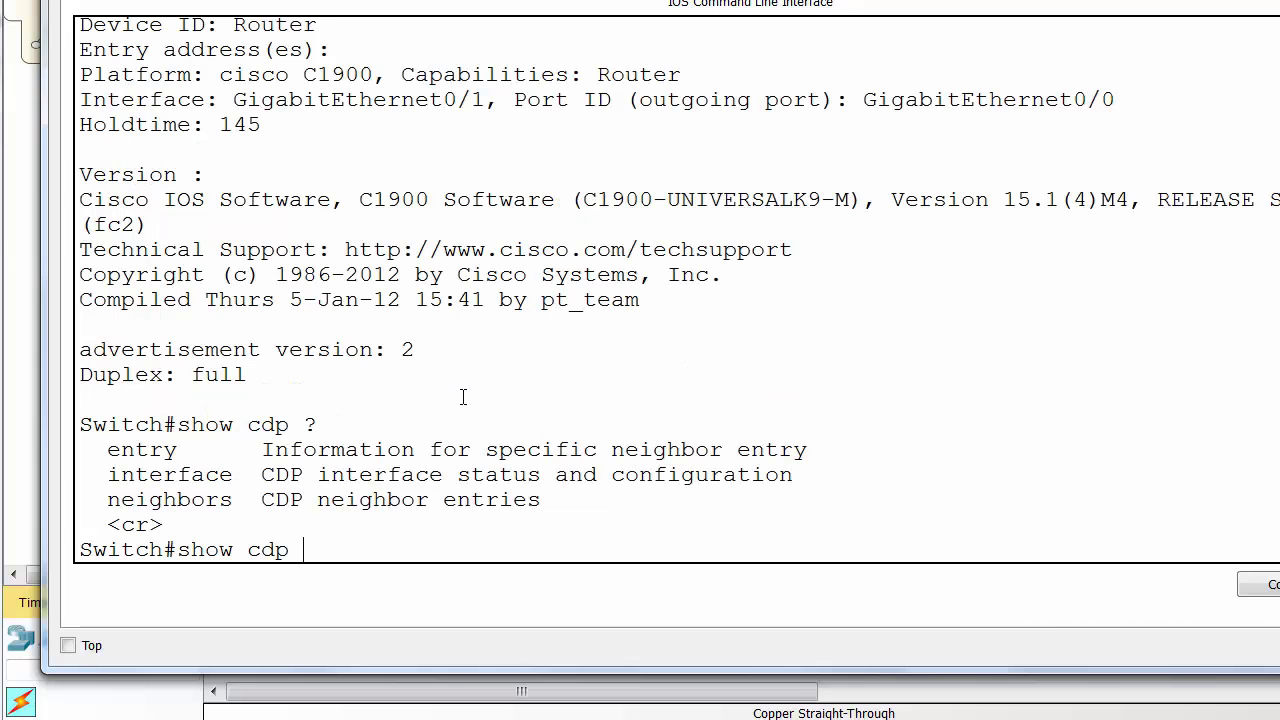
{"action": "type", "text": " ?interfac"}
{"action": "type", "text": "e ?"}
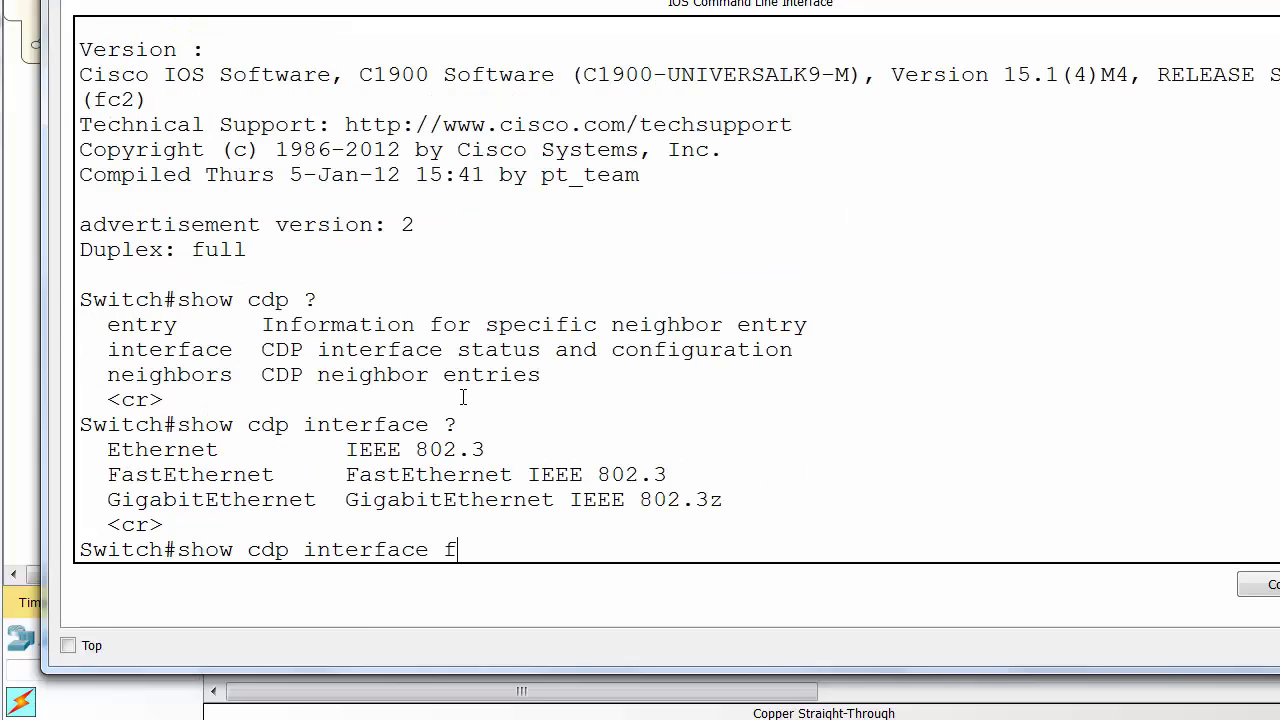
{"action": "type", "text": "f0/0"}
{"action": "key", "text": "Return"}
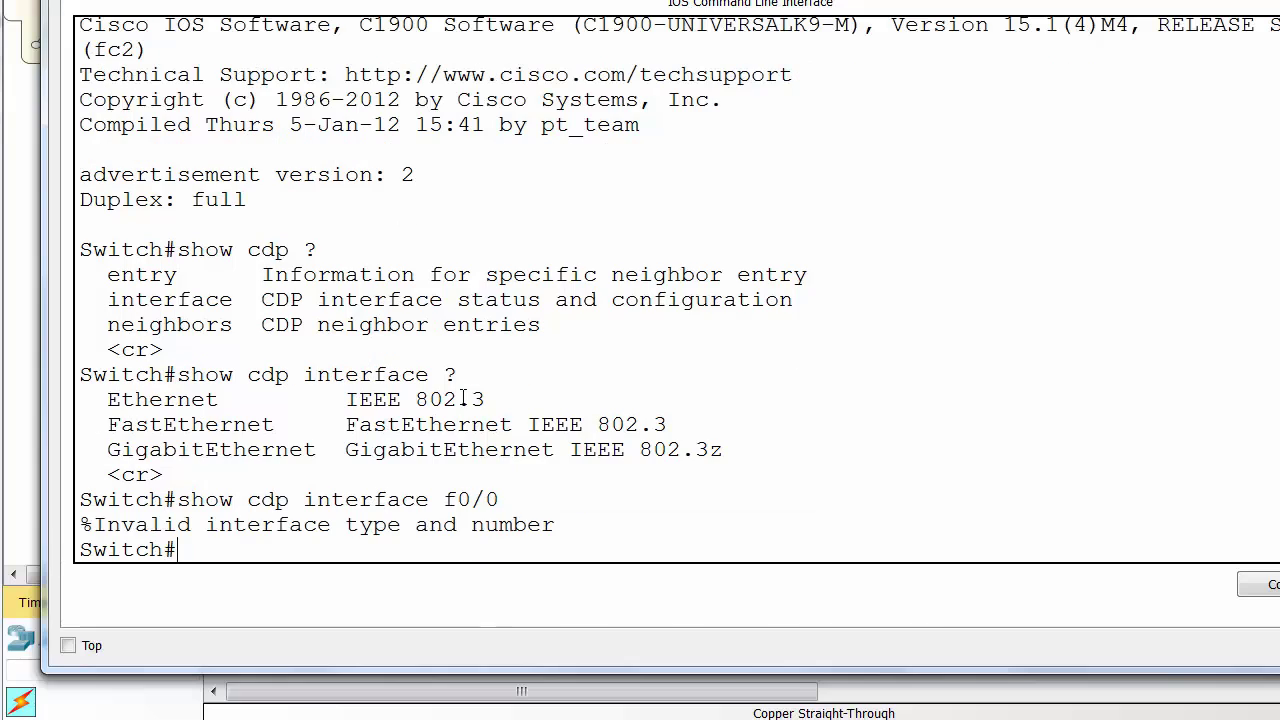
{"action": "key", "text": "Up"}
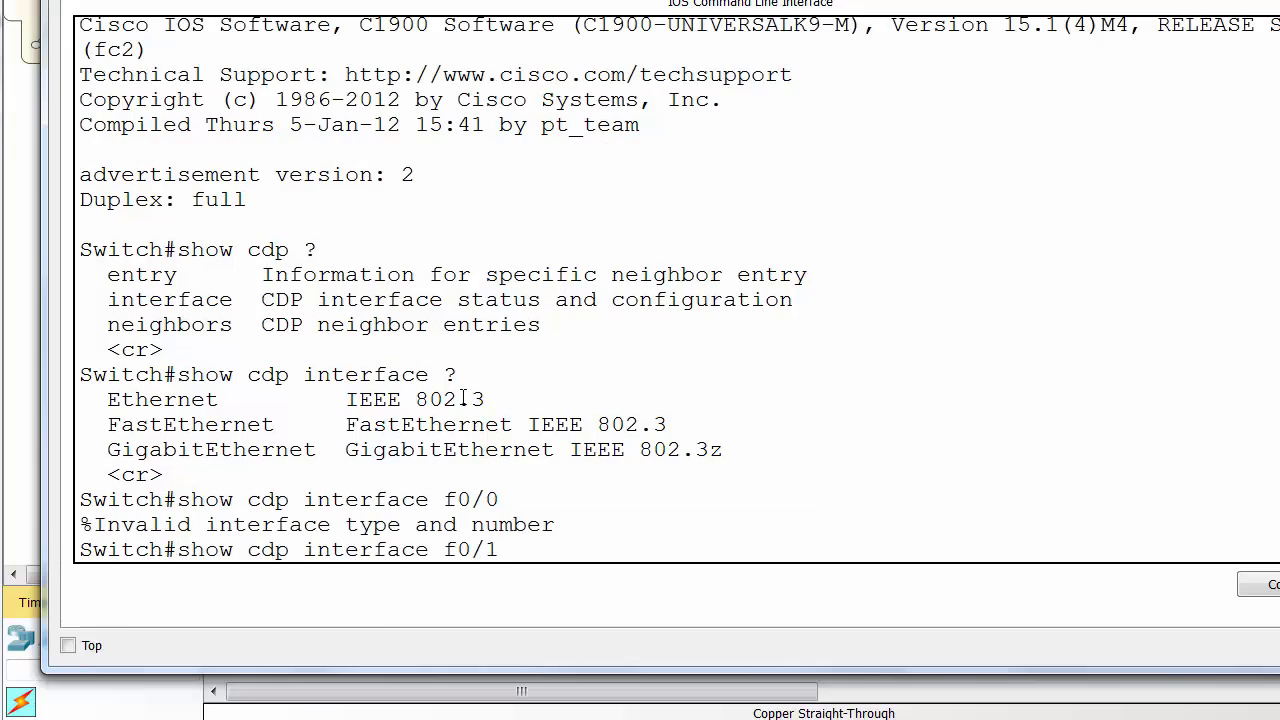
{"action": "key", "text": "Return"}
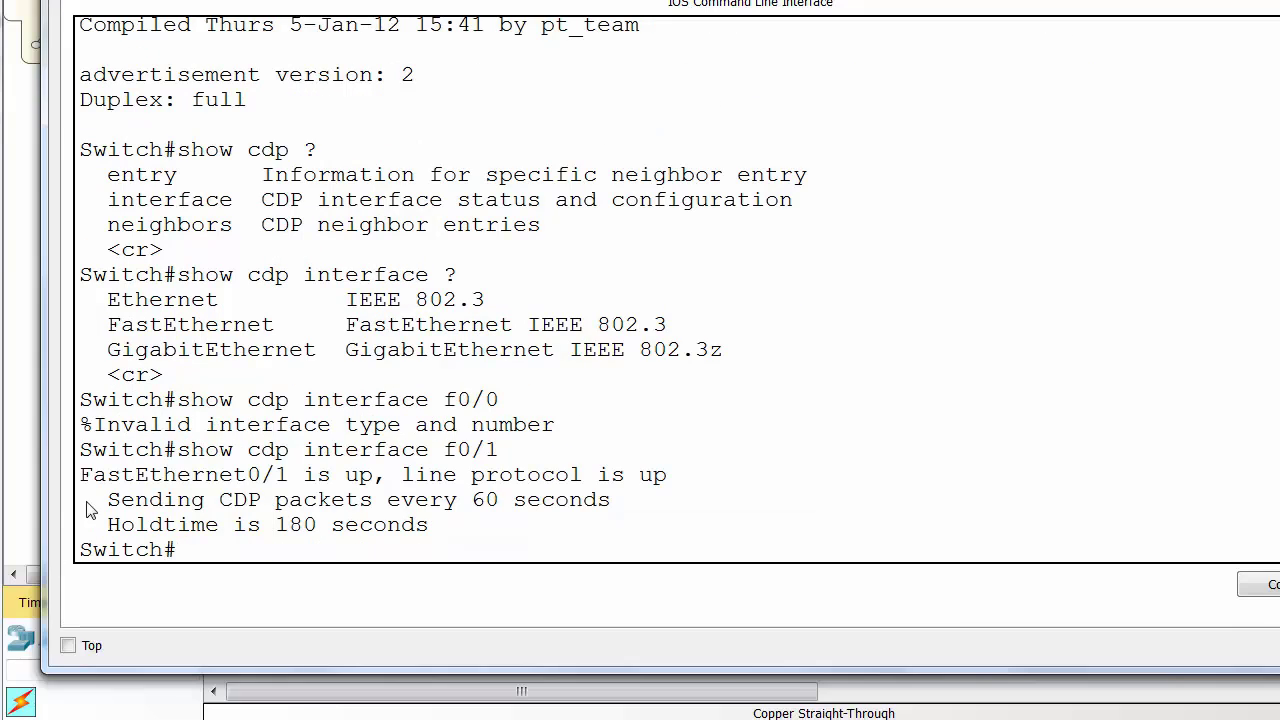
{"action": "left_click_drag", "start_coordinate": [78, 447], "coordinate": [480, 551]}
{"action": "left_click", "coordinate": [920, 425]}
{"action": "key", "text": "Return"}
{"action": "type", "text": "con"}
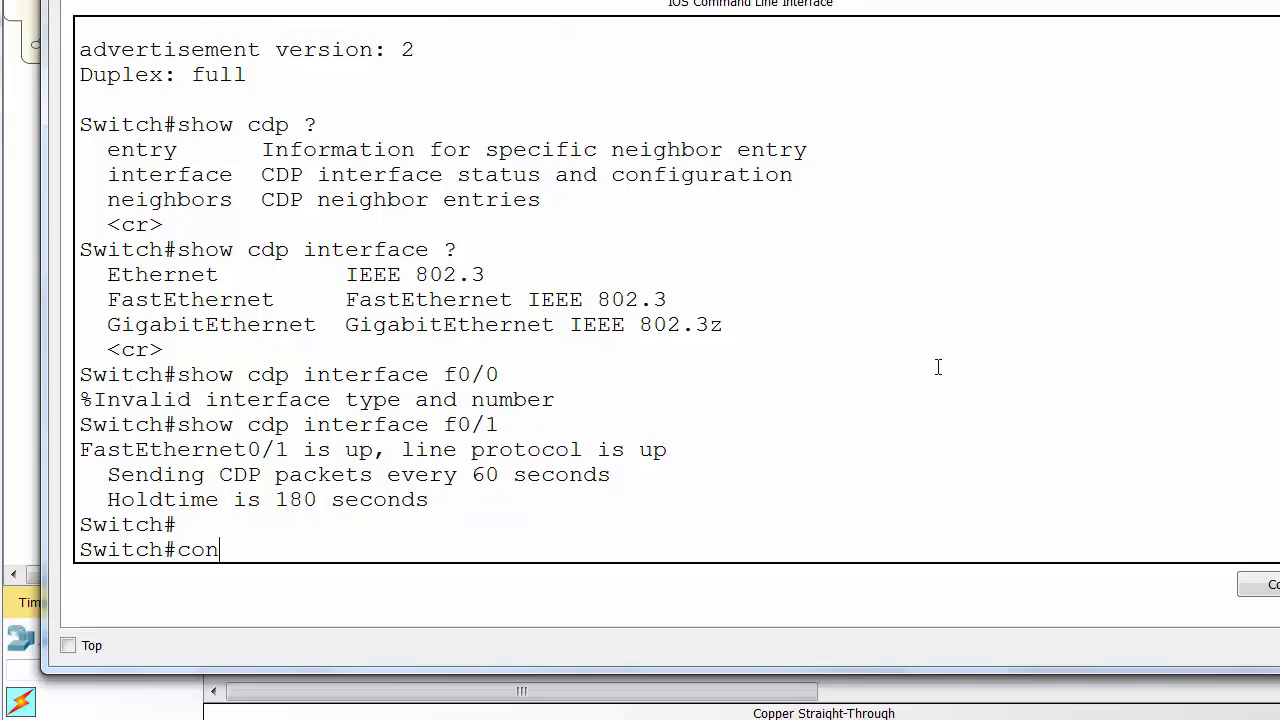
Enter 'no cdp enable' on the router's Gig0/0, type 'end', and return to the topology
{"action": "left_click", "coordinate": [1212, 690]}
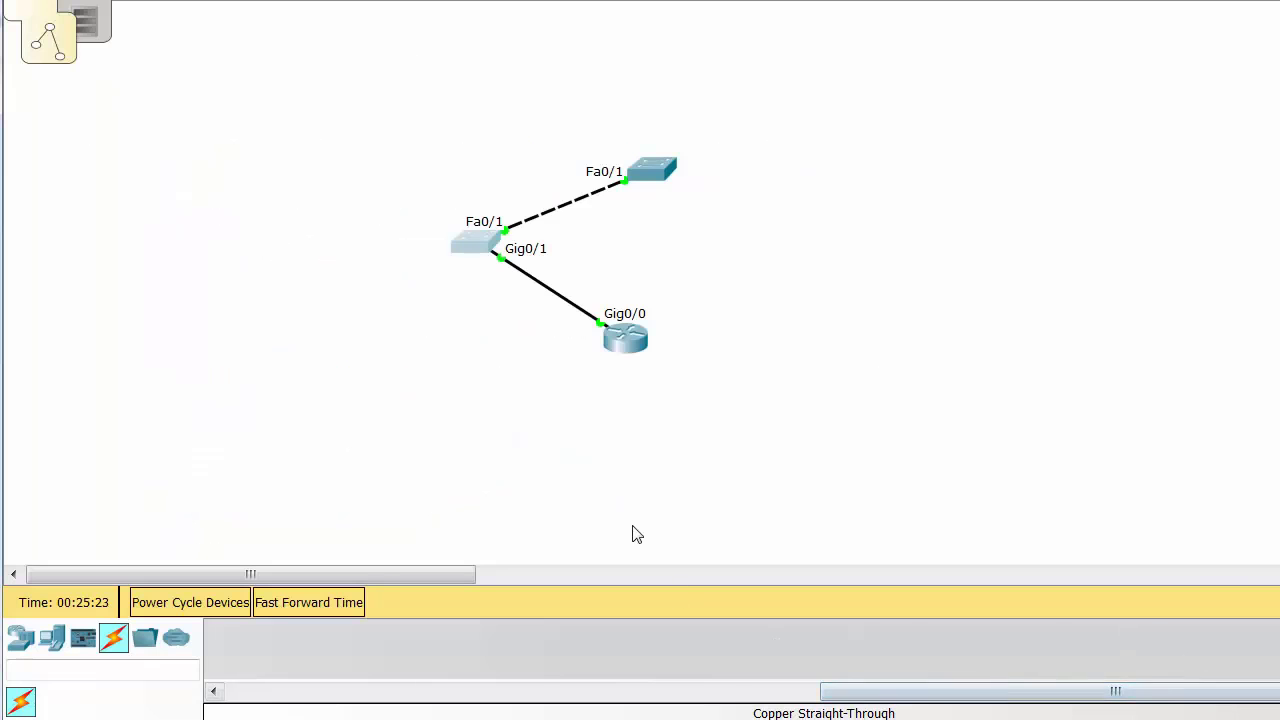
{"action": "left_click", "coordinate": [619, 339]}
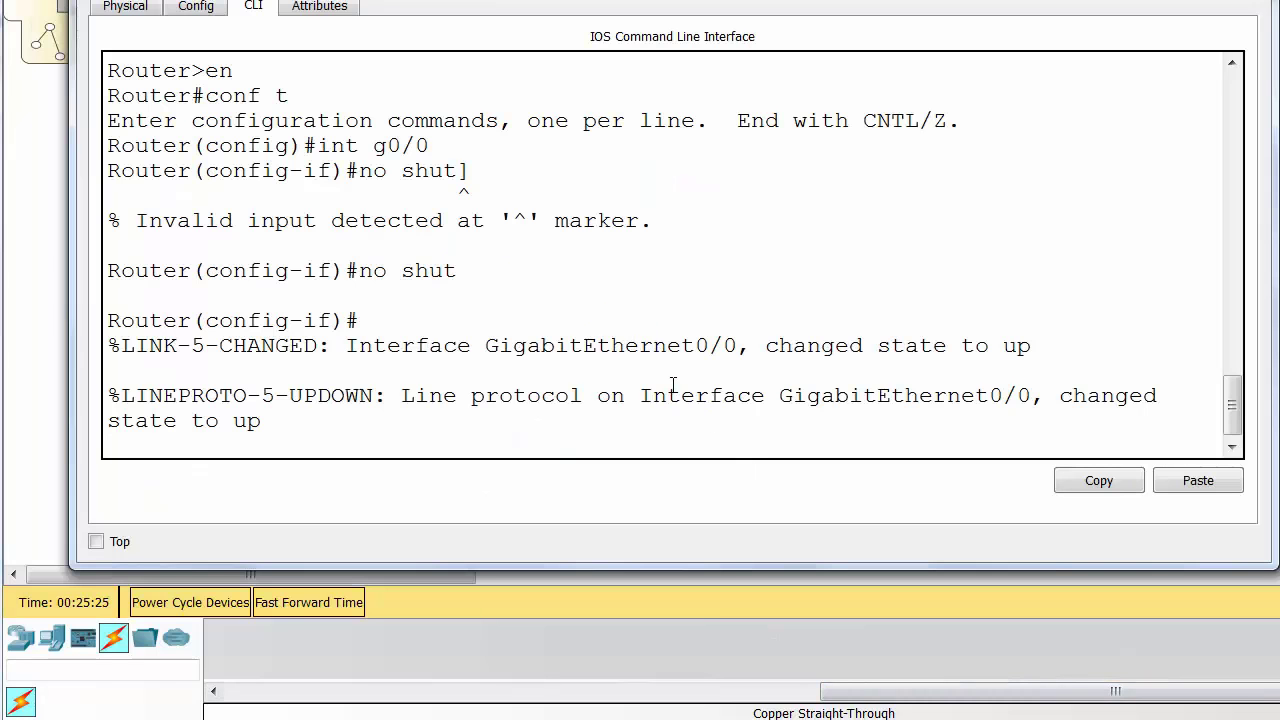
{"action": "key", "text": "Return"}
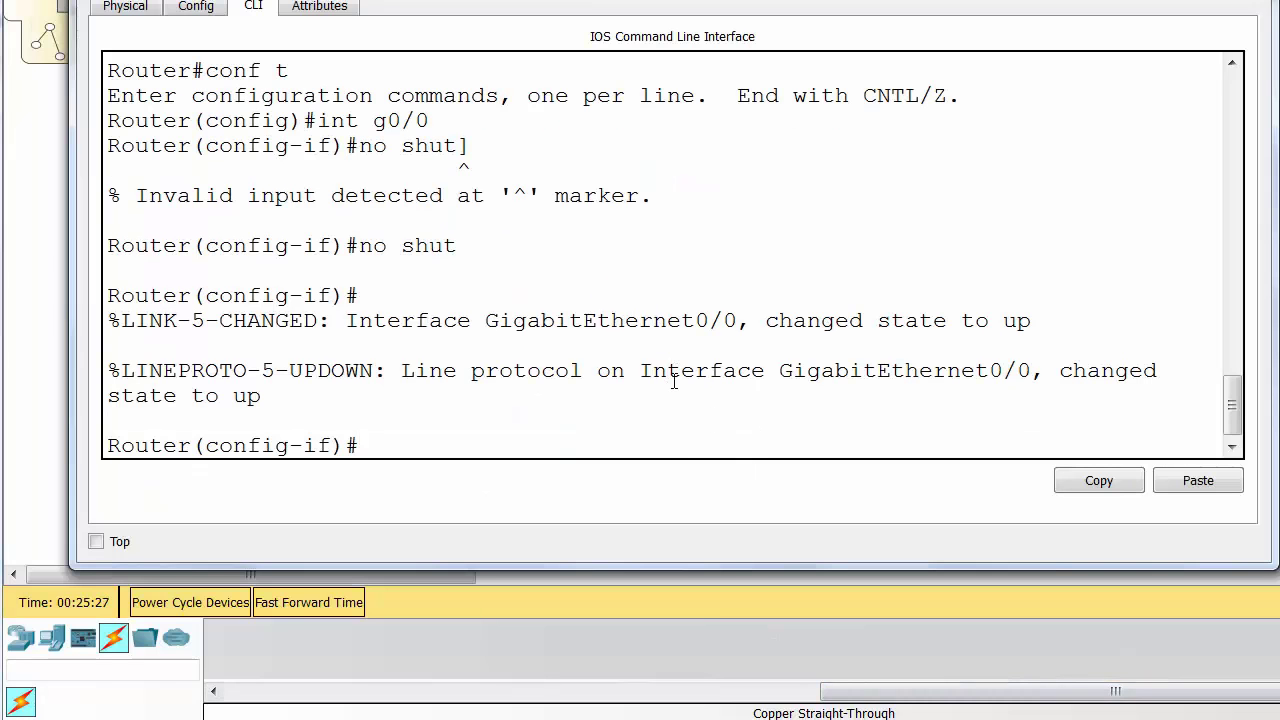
{"action": "type", "text": "no ced"}
{"action": "type", "text": " ?"}
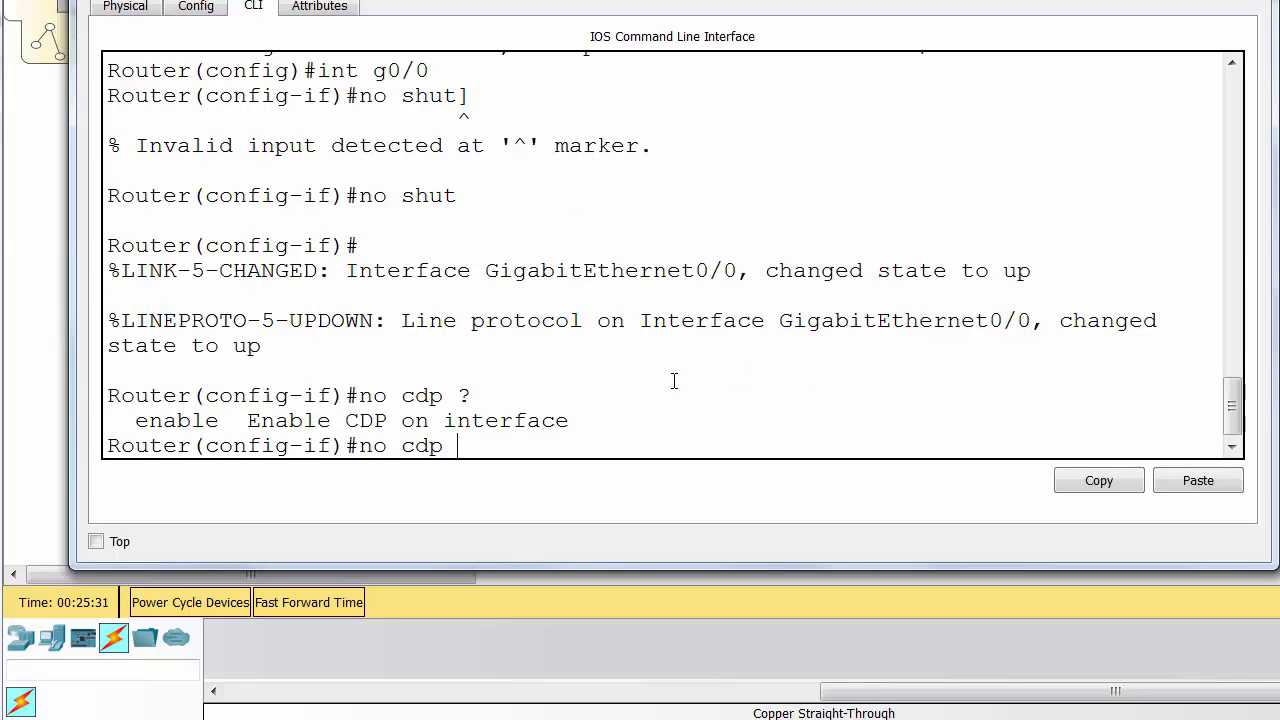
{"action": "type", "text": "enable"}
{"action": "key", "text": "Return"}
{"action": "type", "text": "end"}
{"action": "key", "text": "Return"}
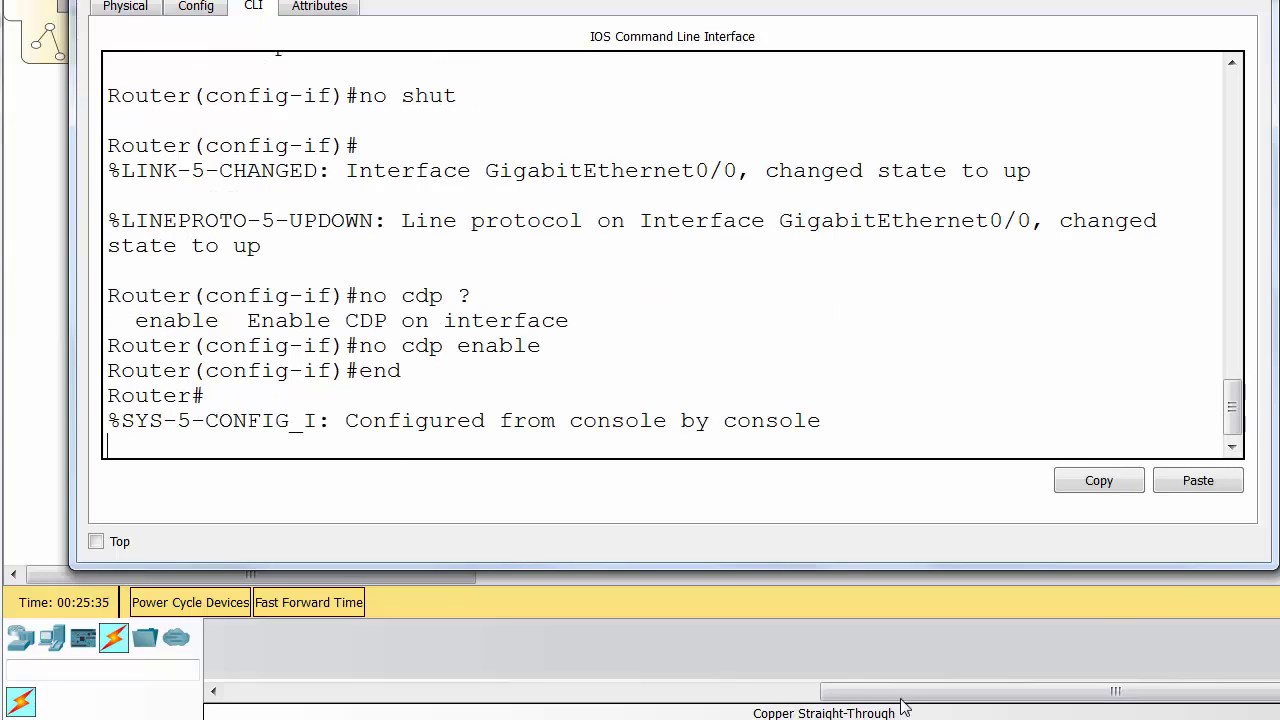
{"action": "left_click", "coordinate": [1275, 476]}
Clear the switch's CDP neighbor table with 'clear cdp table'
{"action": "left_click", "coordinate": [466, 252]}
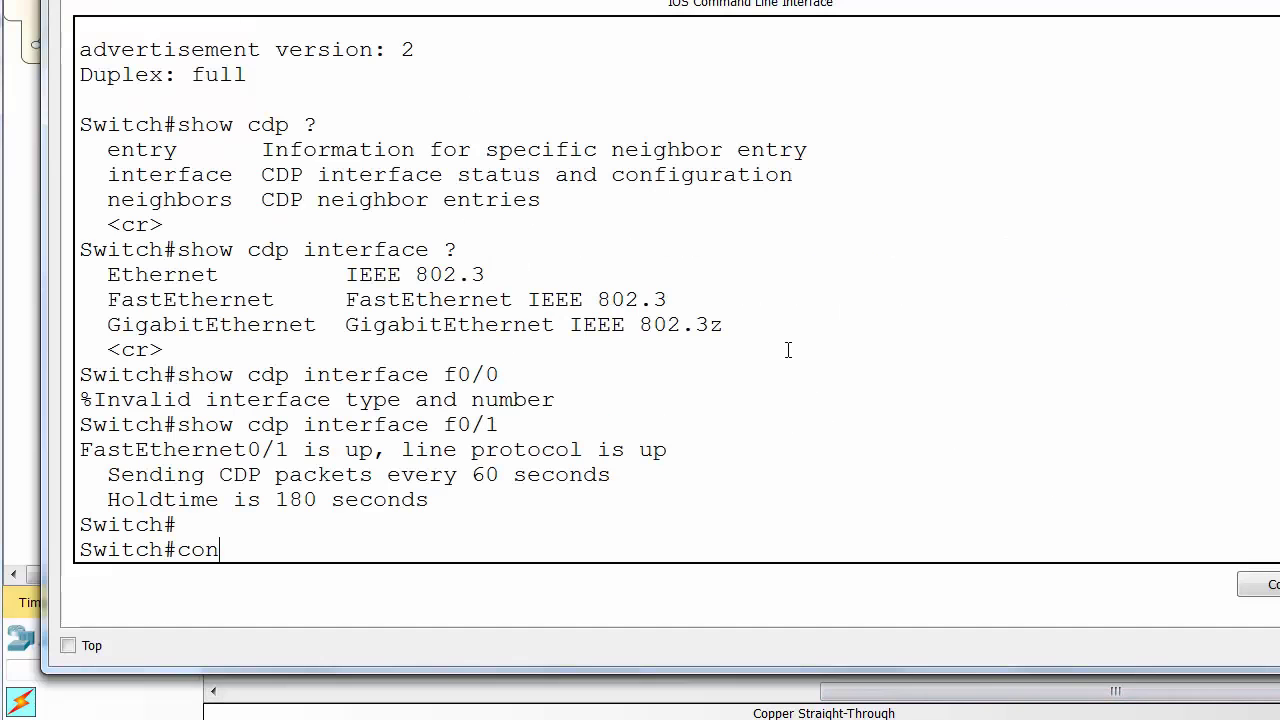
{"action": "key", "text": "Return"}
{"action": "key", "text": "Return"}
{"action": "type", "text": "show cdp nei"}
{"action": "key", "text": "Return"}
{"action": "type", "text": "clear"}
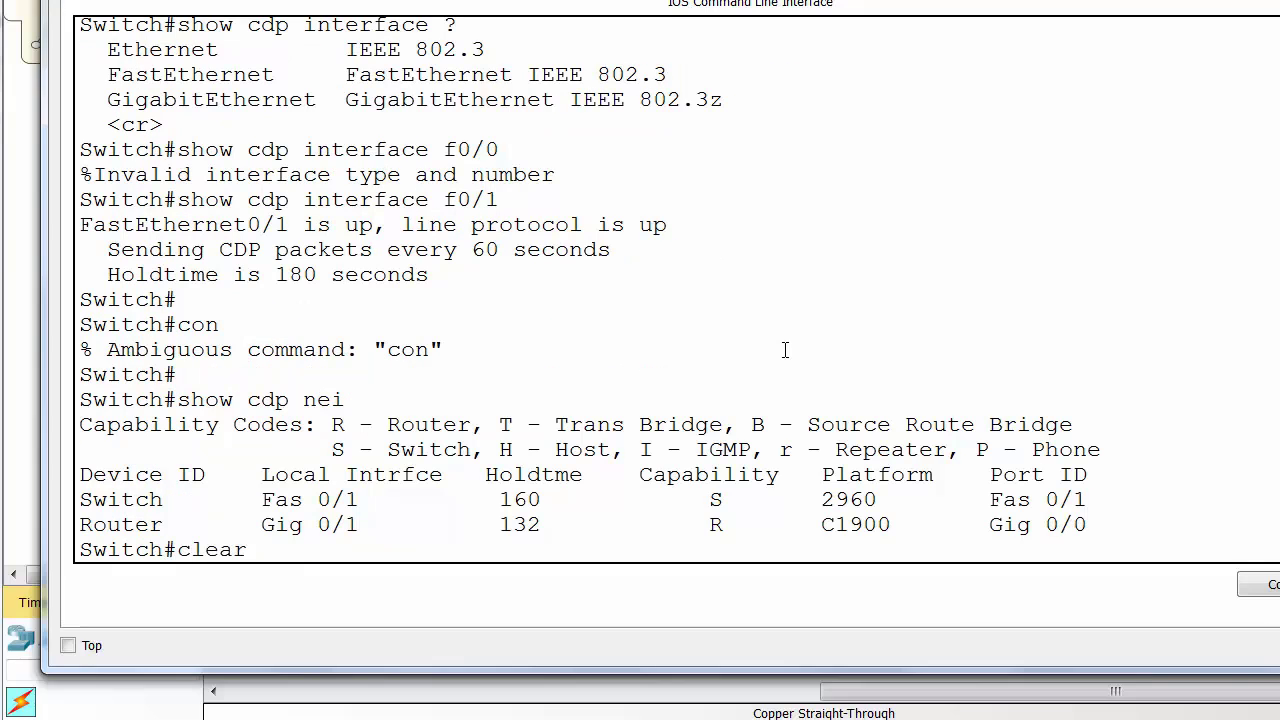
{"action": "type", "text": " cdp ?"}
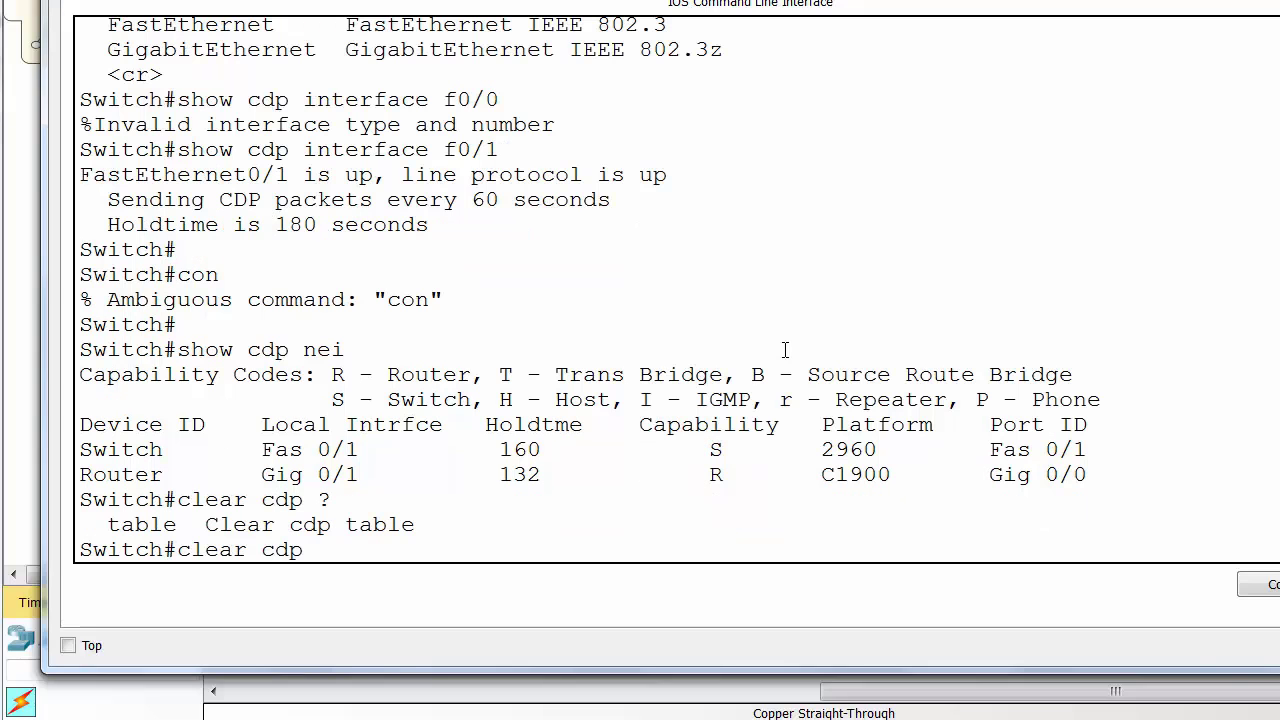
{"action": "type", "text": "table"}
{"action": "key", "text": "Return"}
Rerun 'show cdp neighbors' repeatedly while the neighbor table refills
{"action": "key", "text": "Return"}
{"action": "key", "text": "Return"}
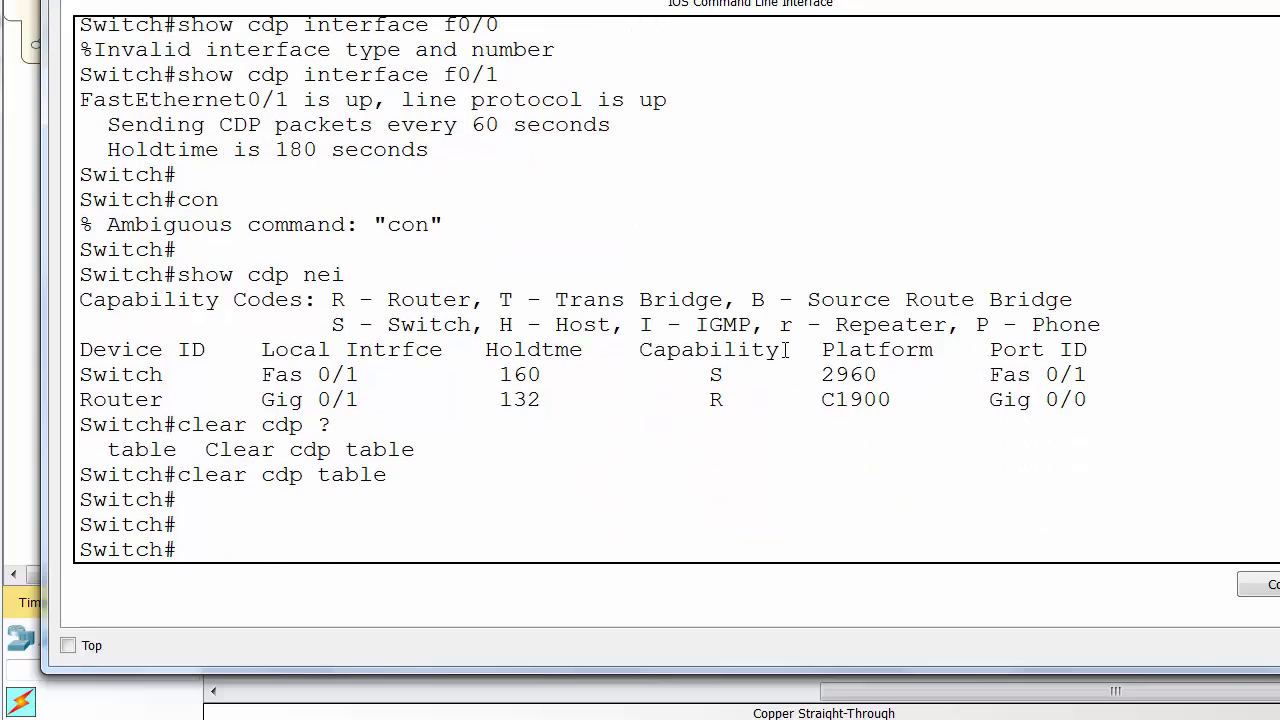
{"action": "key", "text": "Up"}
{"action": "key", "text": "Up"}
{"action": "key", "text": "Return"}
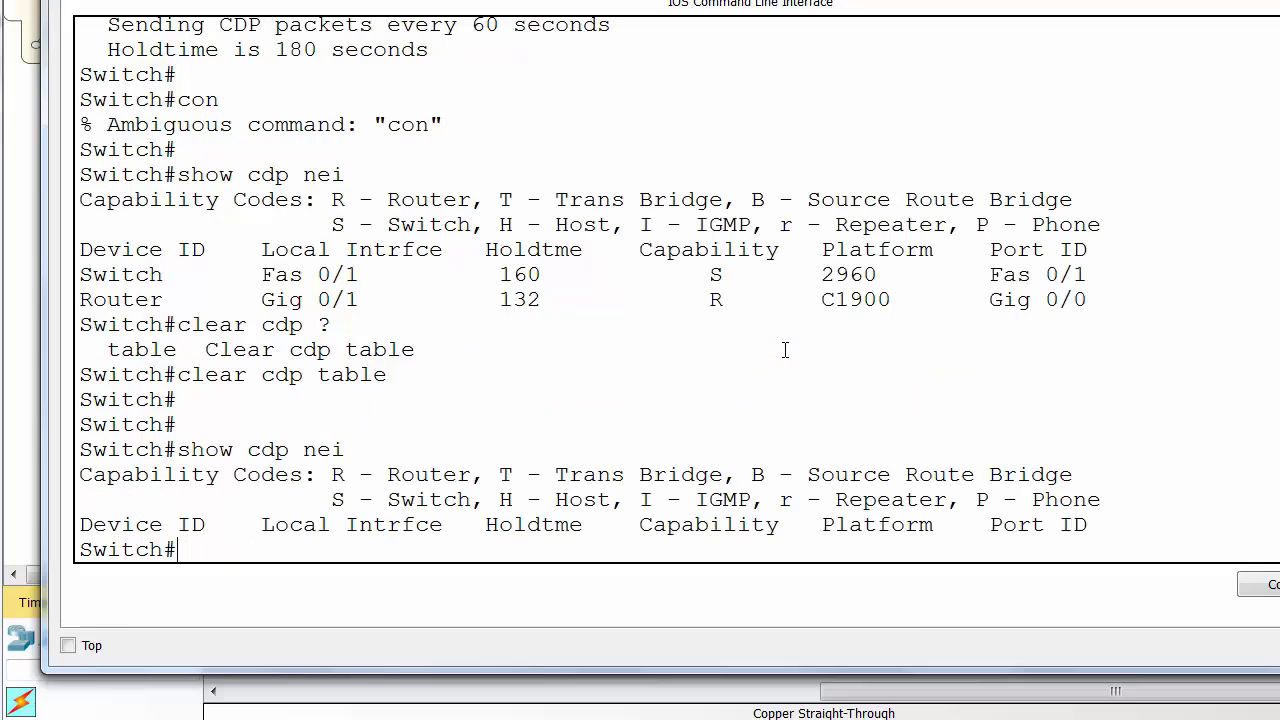
{"action": "key", "text": "Up"}
{"action": "key", "text": "Return"}
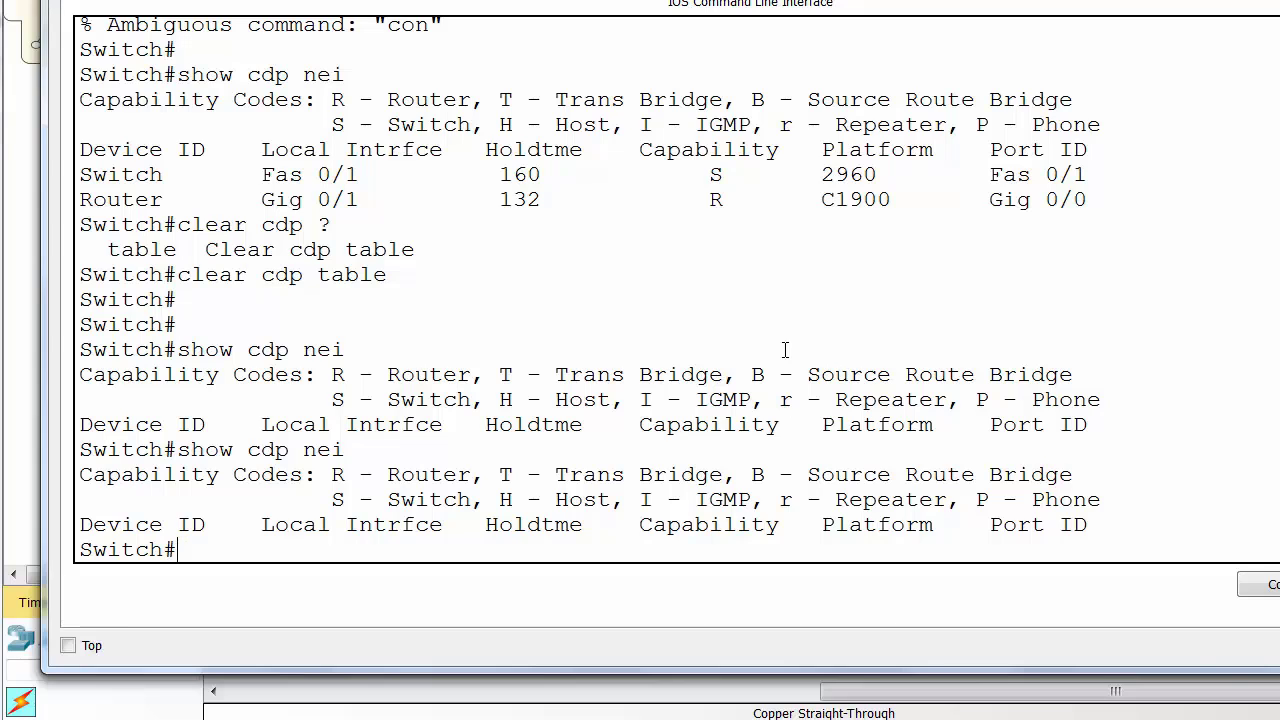
{"action": "key", "text": "Up"}
{"action": "key", "text": "Return"}
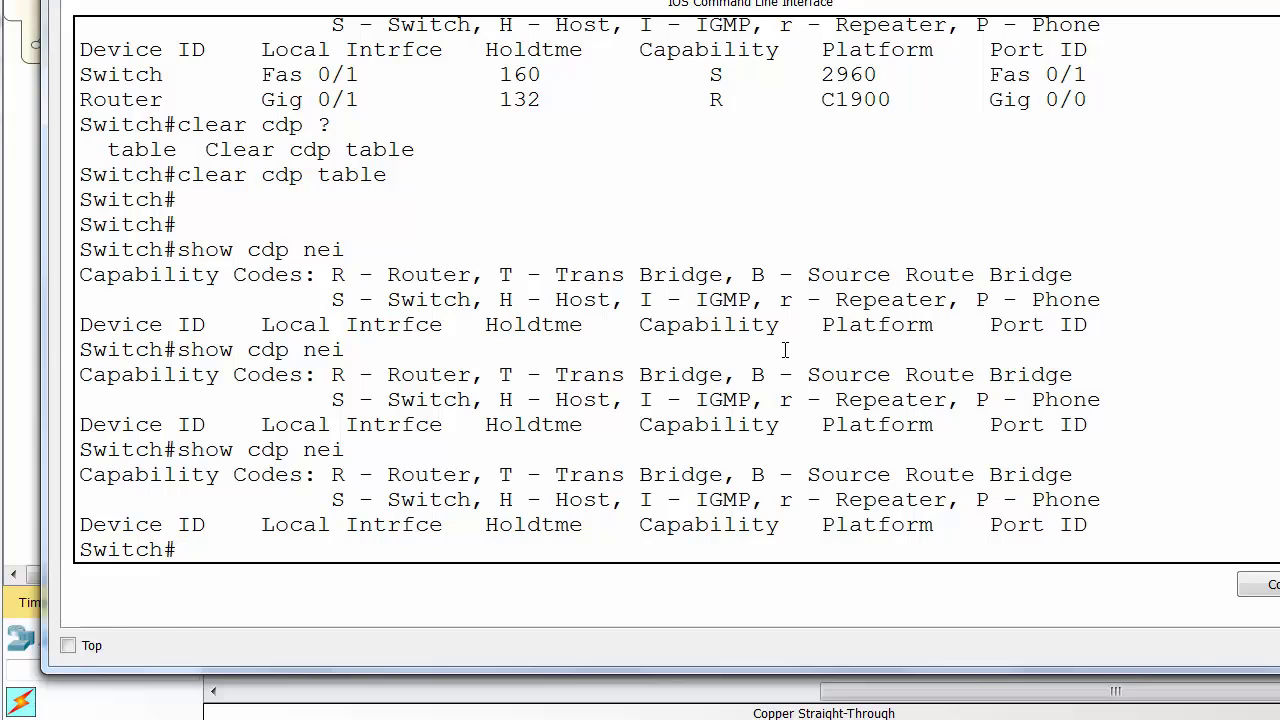
{"action": "key", "text": "Up"}
{"action": "key", "text": "Return"}
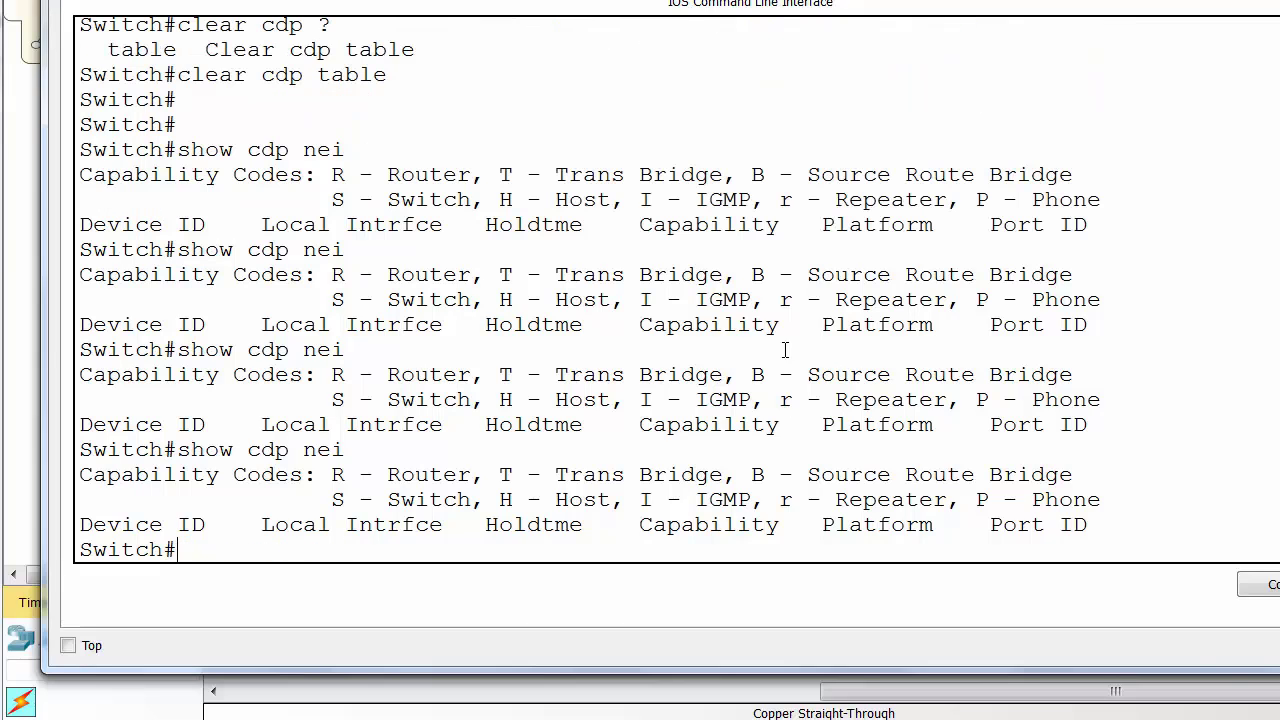
{"action": "left_click", "coordinate": [603, 8]}
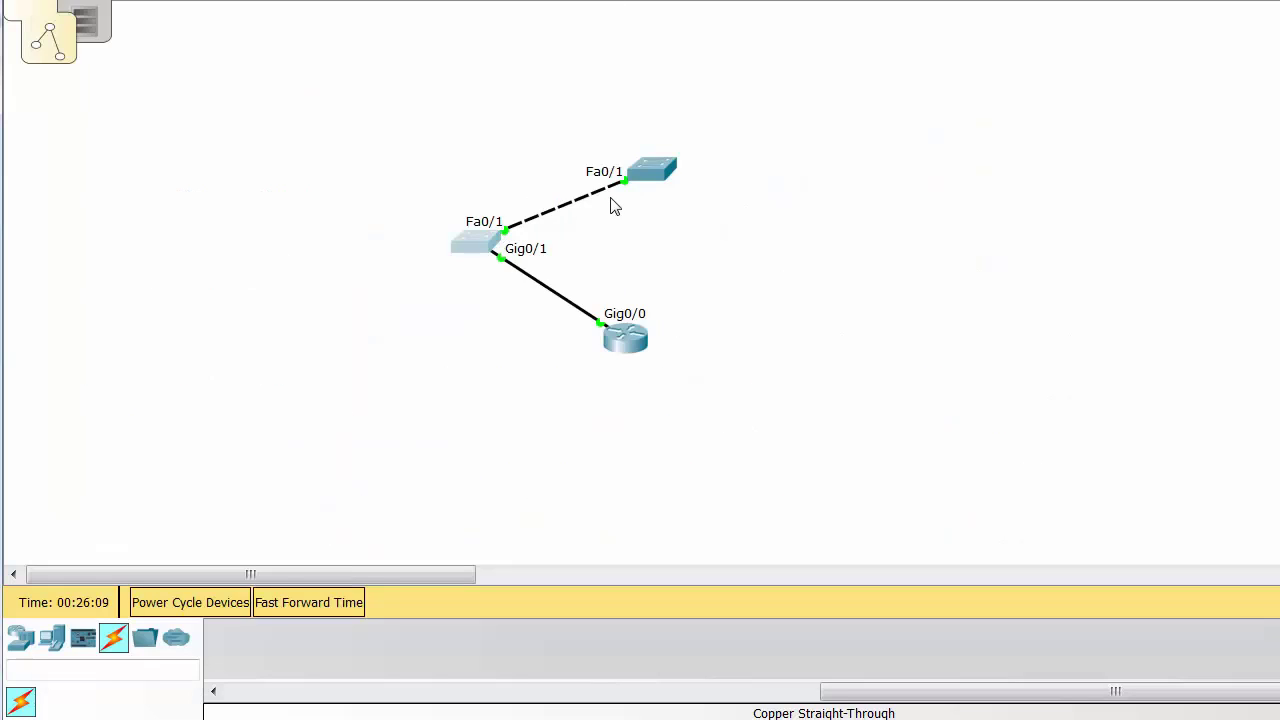
{"action": "left_click", "coordinate": [473, 241]}
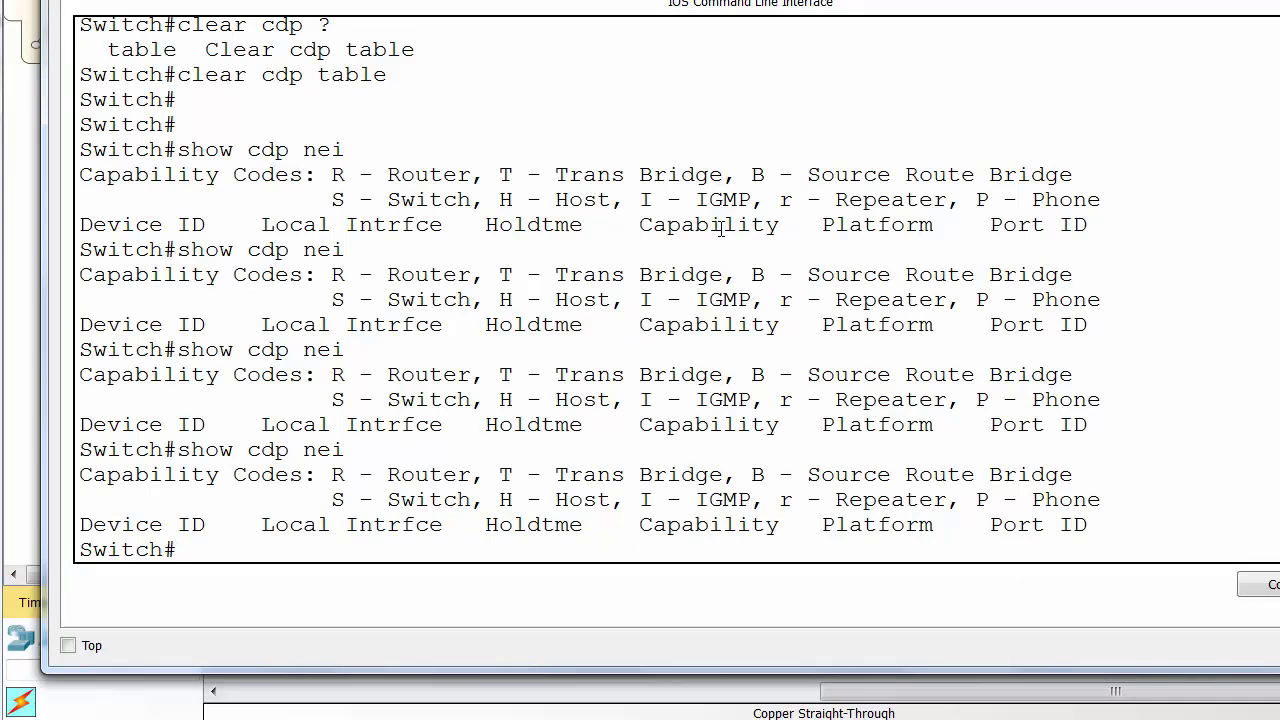
Run 'show cdp nei' and 'show cdp int f0/1', highlighting the Fa0/1 timers
{"action": "key", "text": "Return"}
{"action": "type", "text": "show cdp nei"}
{"action": "key", "text": "Return"}
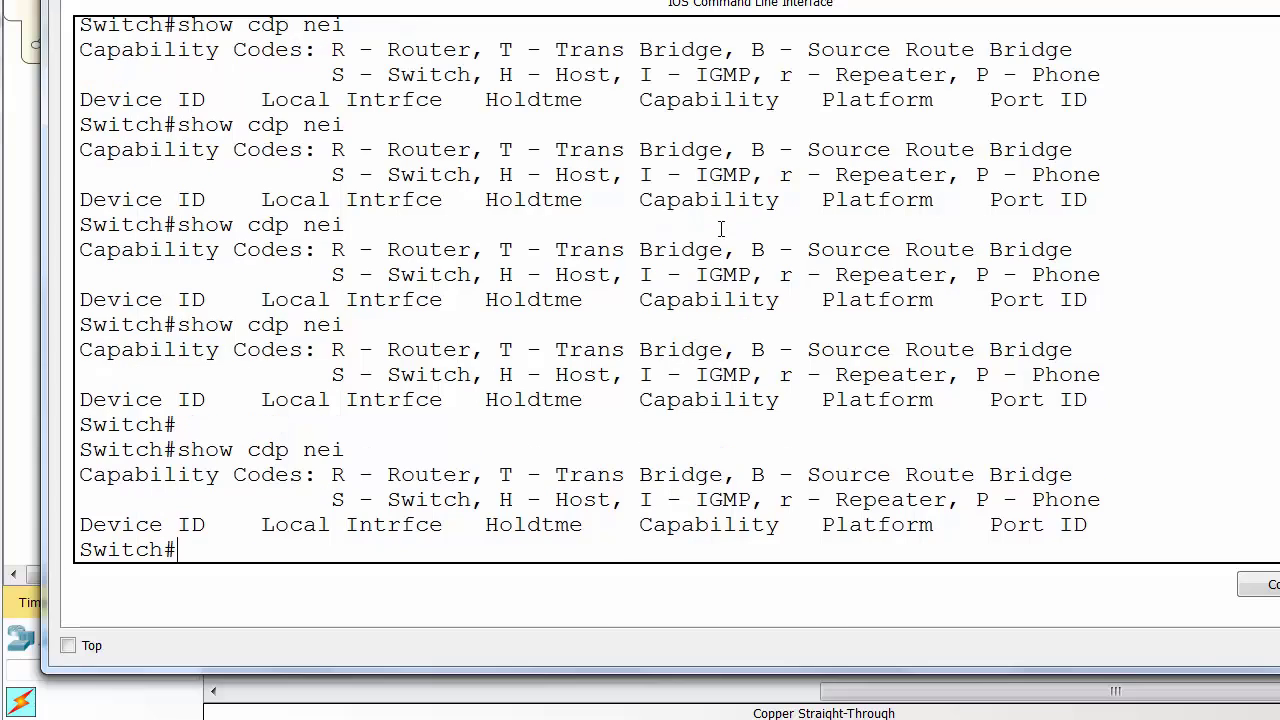
{"action": "type", "text": "show cdp int"}
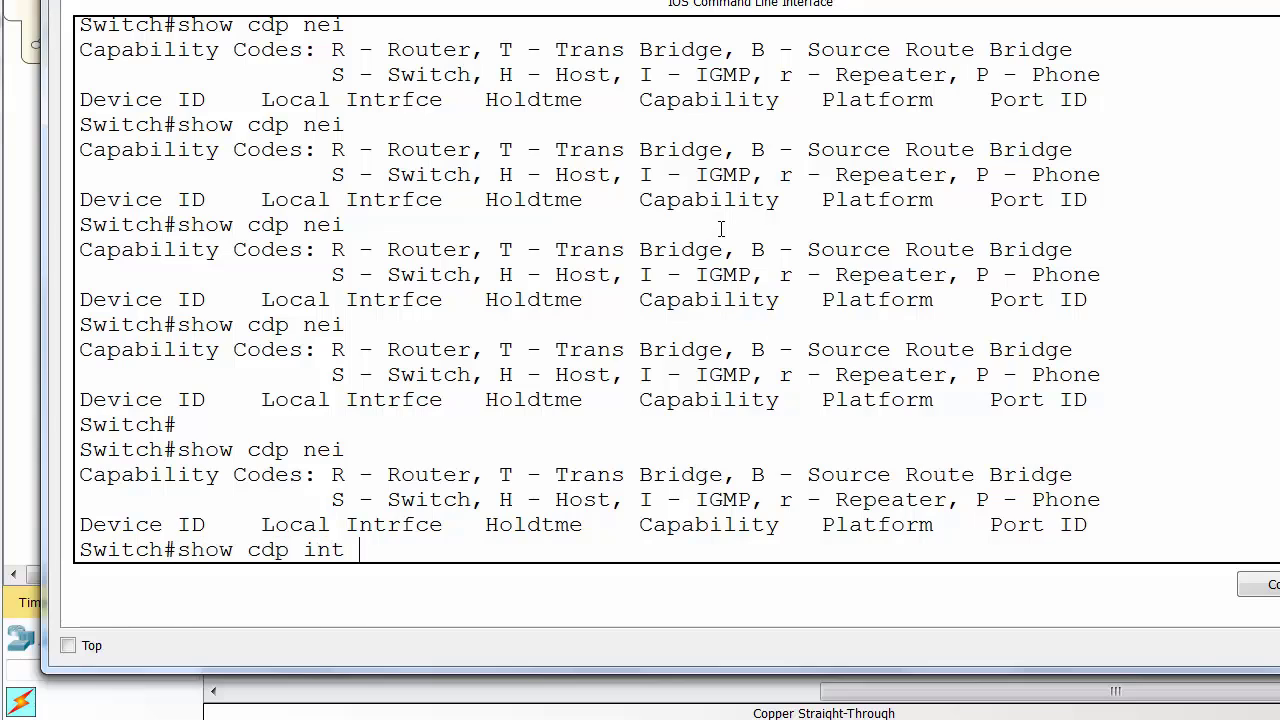
{"action": "type", "text": " f0/1"}
{"action": "key", "text": "Return"}
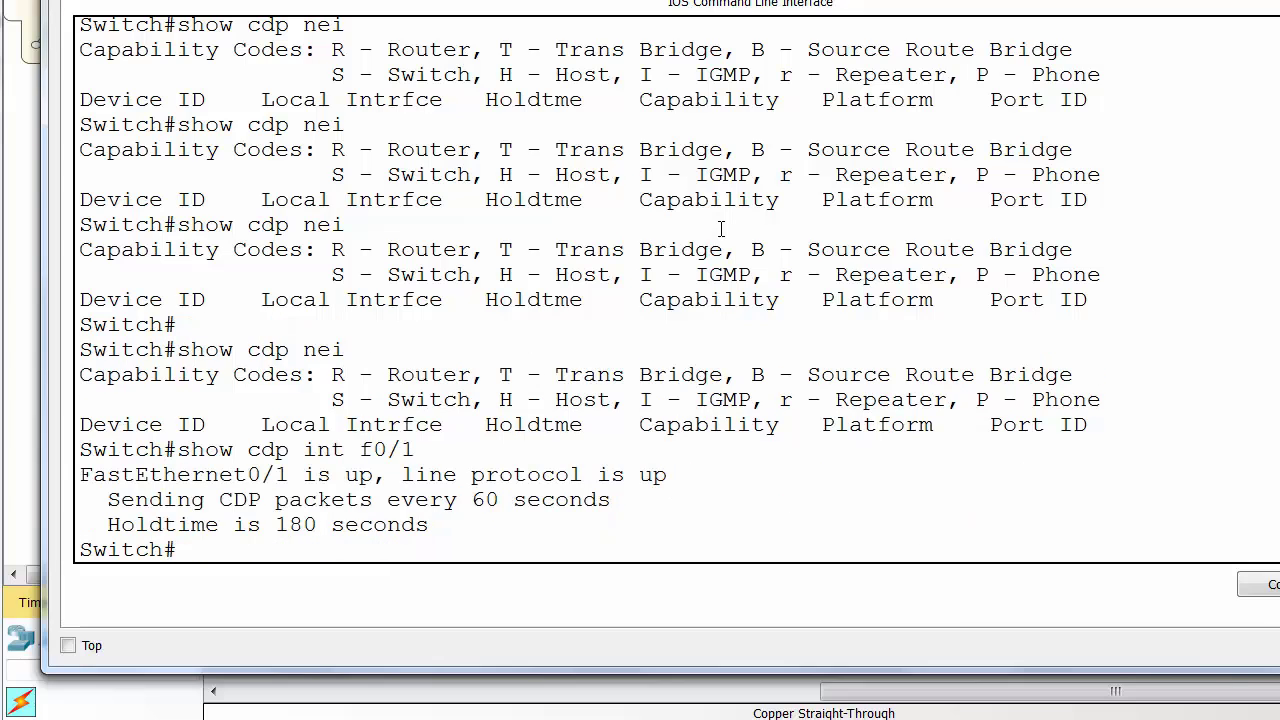
{"action": "left_click_drag", "start_coordinate": [429, 530], "coordinate": [83, 455]}
{"action": "left_click", "coordinate": [516, 297]}
Rerun the neighbor check and highlight the table listing the 2960 switch on Fa0/1
{"action": "key", "text": "Return"}
{"action": "key", "text": "Up"}
{"action": "key", "text": "Up"}
{"action": "key", "text": "Return"}
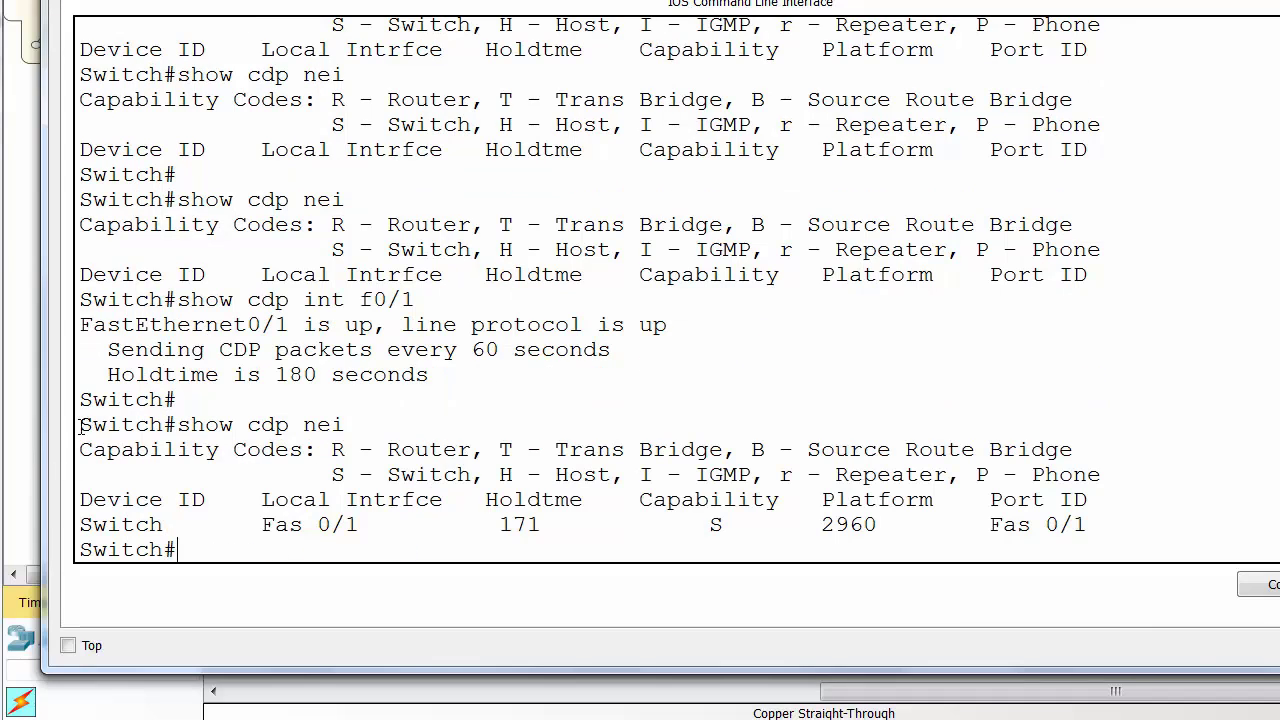
{"action": "left_click_drag", "start_coordinate": [80, 425], "coordinate": [1114, 534]}
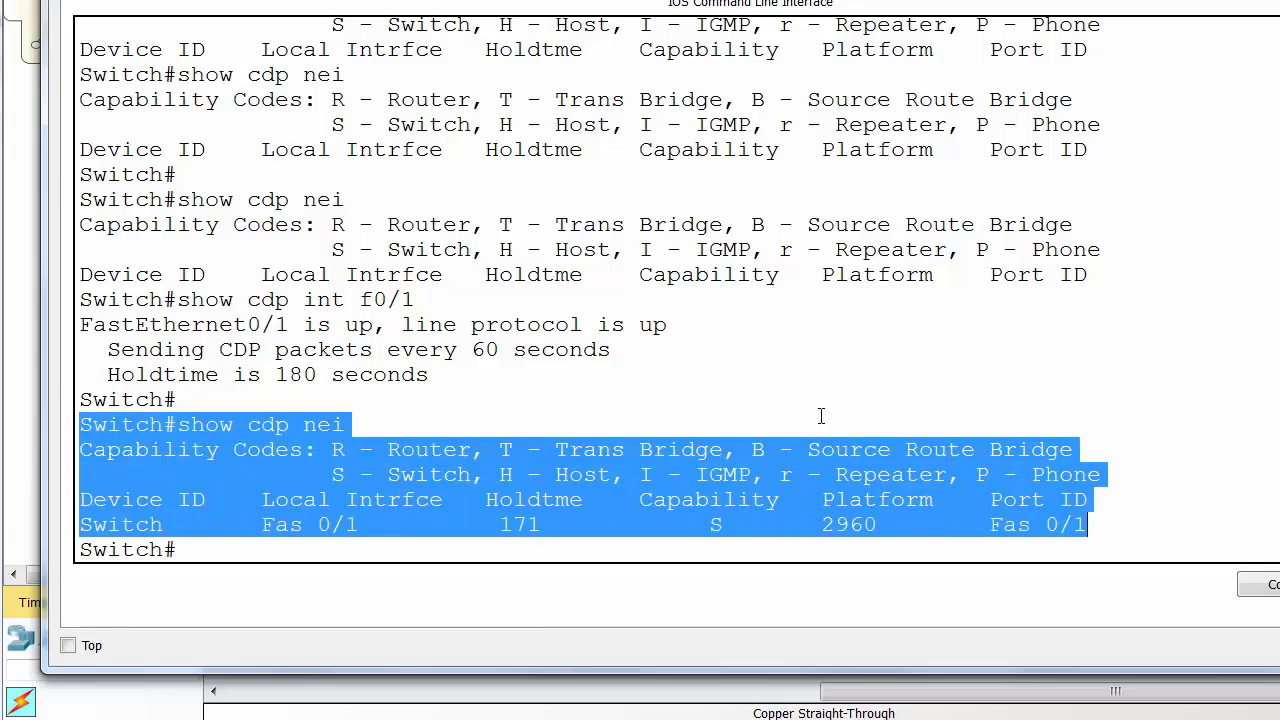
Disable CDP globally on the switch with no cdp run
{"action": "left_click", "coordinate": [796, 399]}
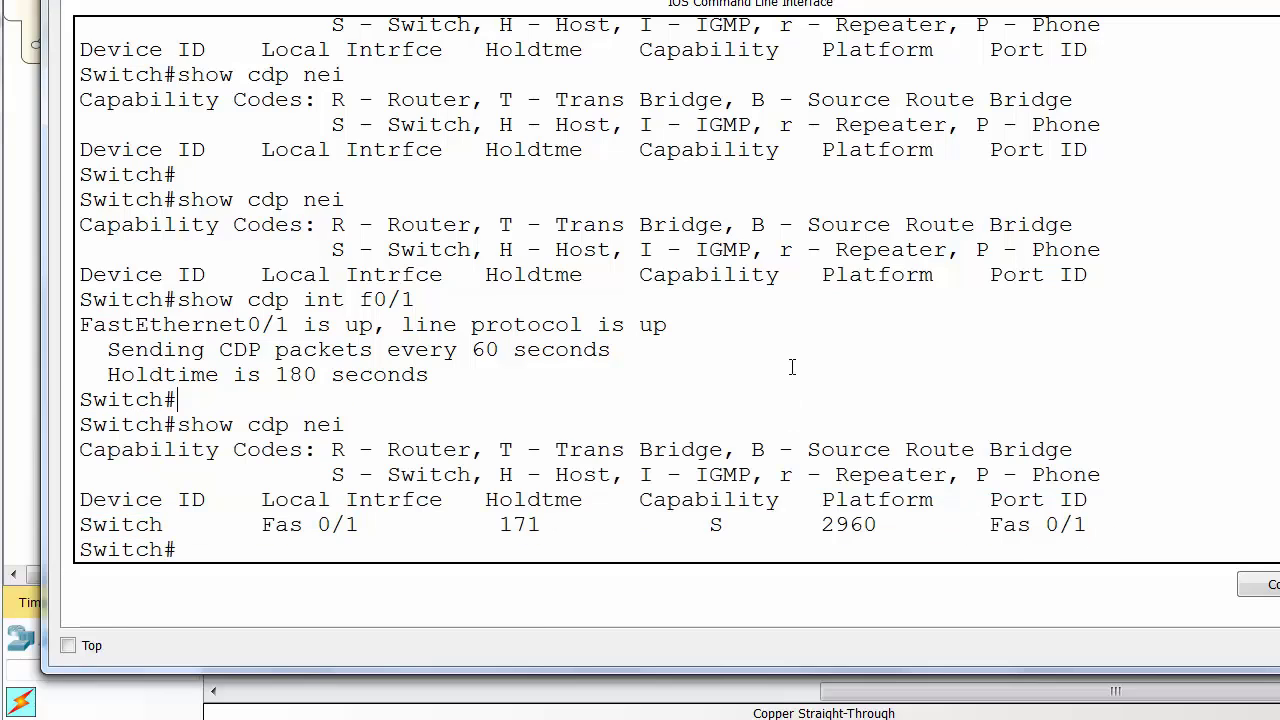
{"action": "key", "text": "Return"}
{"action": "type", "text": "conf t"}
{"action": "key", "text": "Return"}
{"action": "type", "text": "no "}
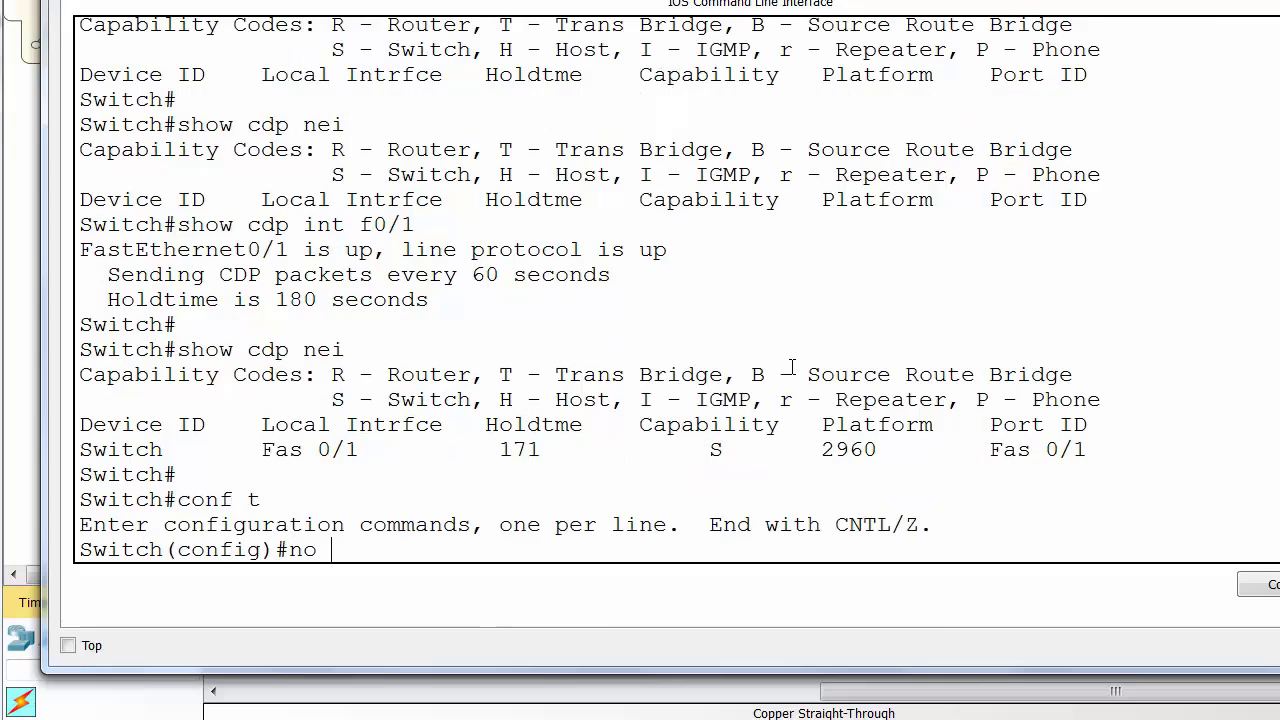
{"action": "type", "text": "cdp run"}
{"action": "key", "text": "Return"}
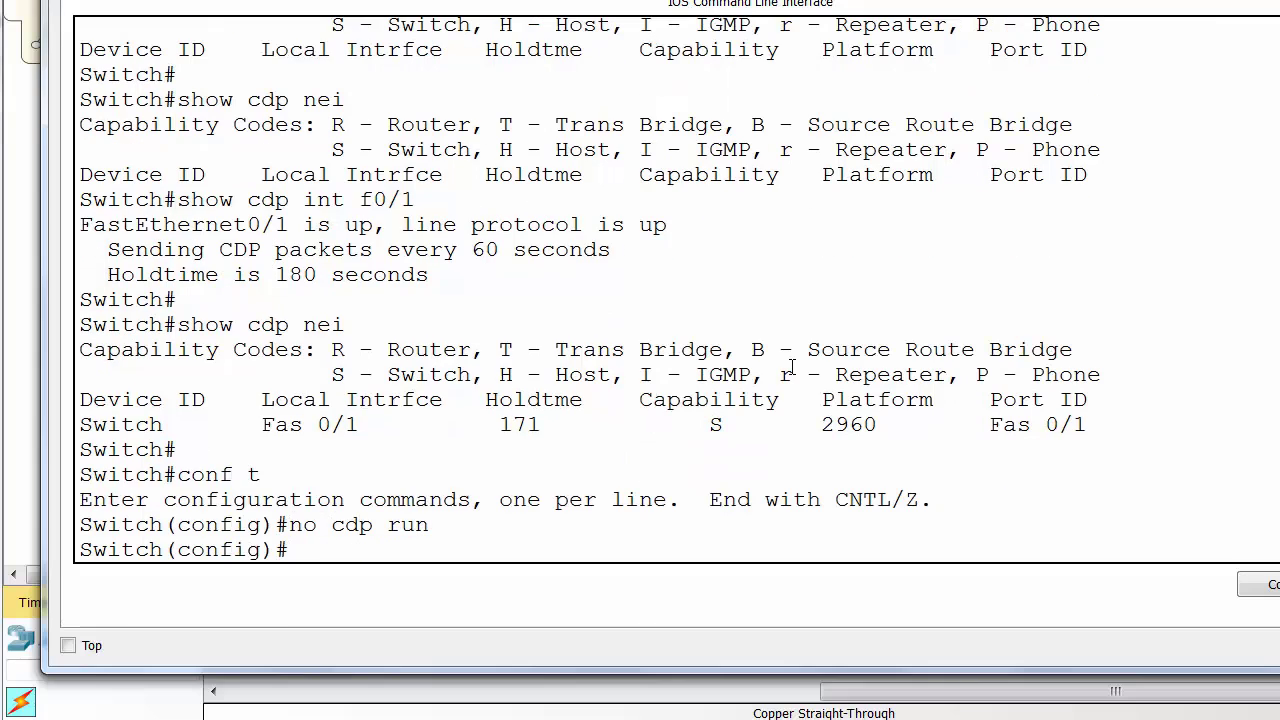
{"action": "type", "text": "end"}
{"action": "key", "text": "Return"}
Check the switch's CDP neighbors and LLDP status with show cdp nei and show lldp
{"action": "key", "text": "Return"}
{"action": "type", "text": "show cdp nei"}
{"action": "key", "text": "Return"}
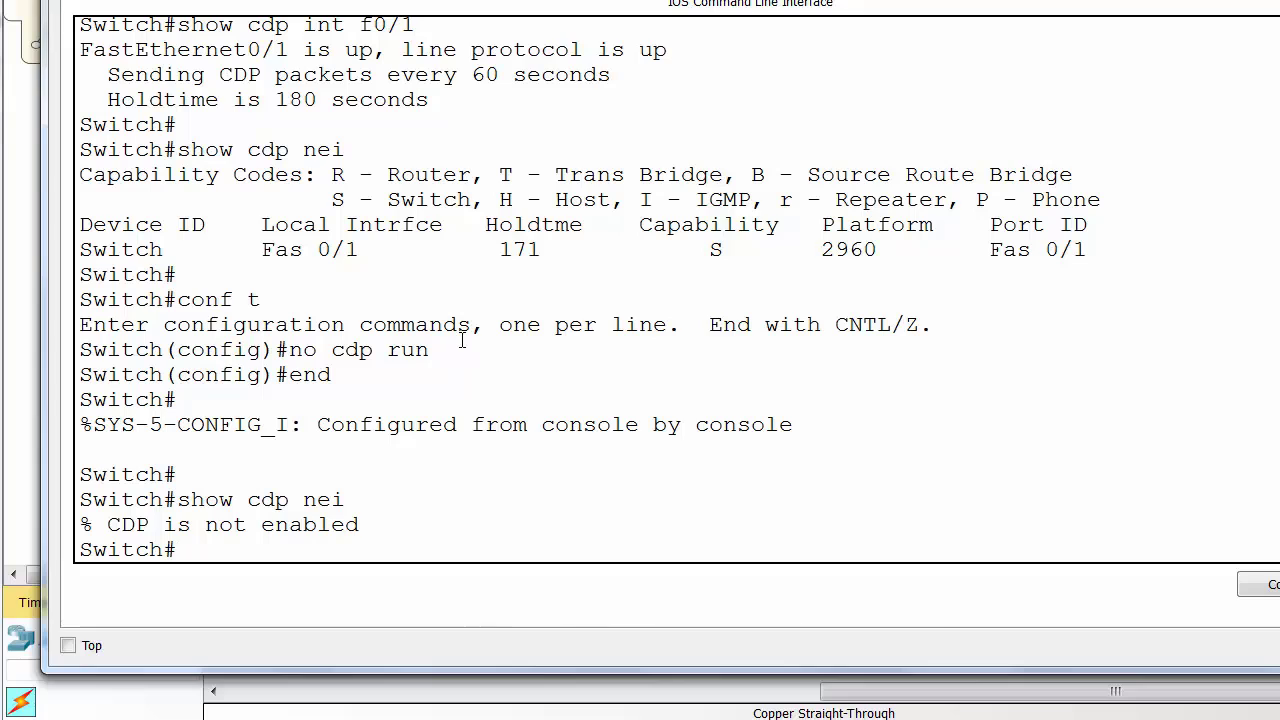
{"action": "key", "text": "Return"}
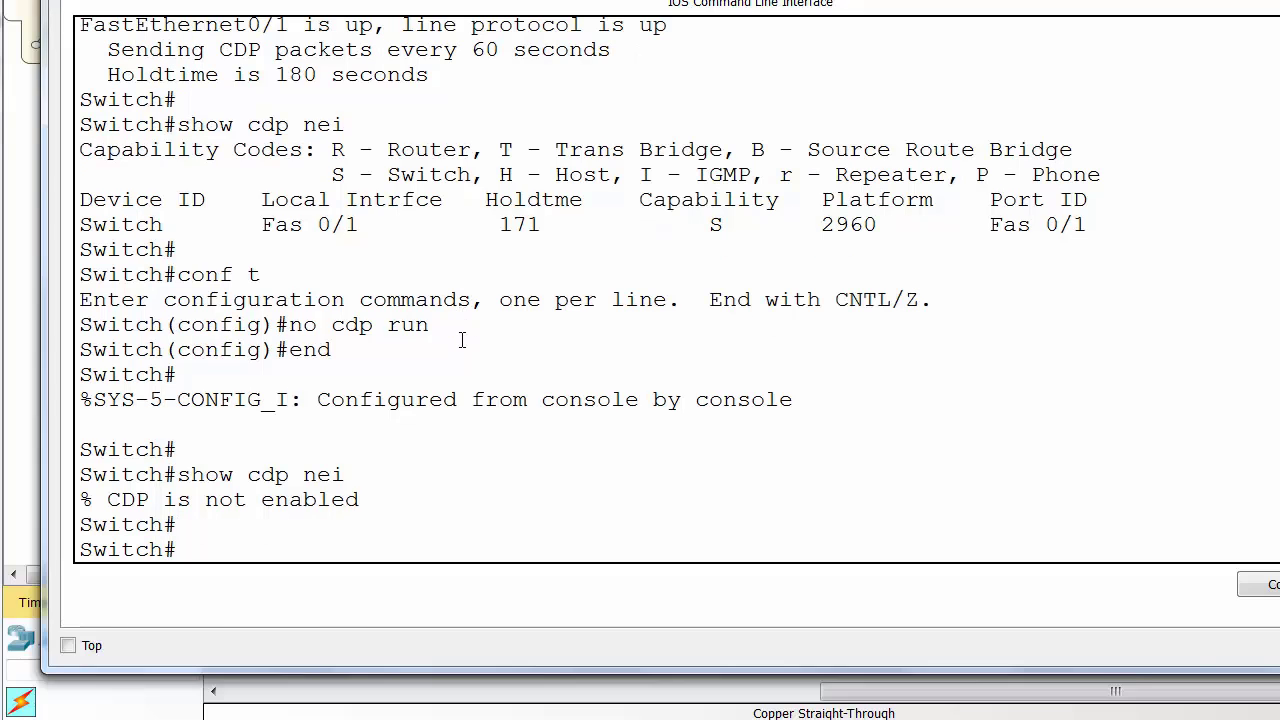
{"action": "type", "text": "show lldp"}
{"action": "key", "text": "Return"}
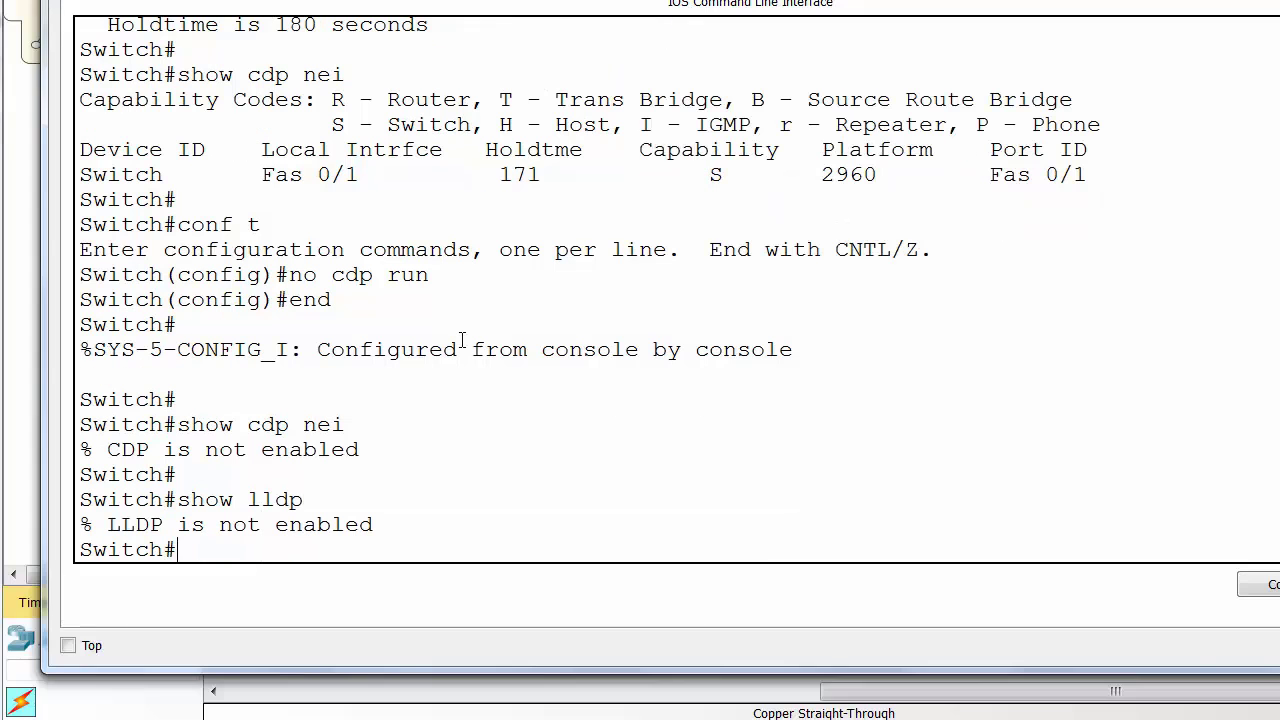
Enable LLDP globally with lldp run, then list LLDP neighbors, which shows 0 entries
{"action": "type", "text": "conf t"}
{"action": "key", "text": "Return"}
{"action": "type", "text": "l"}
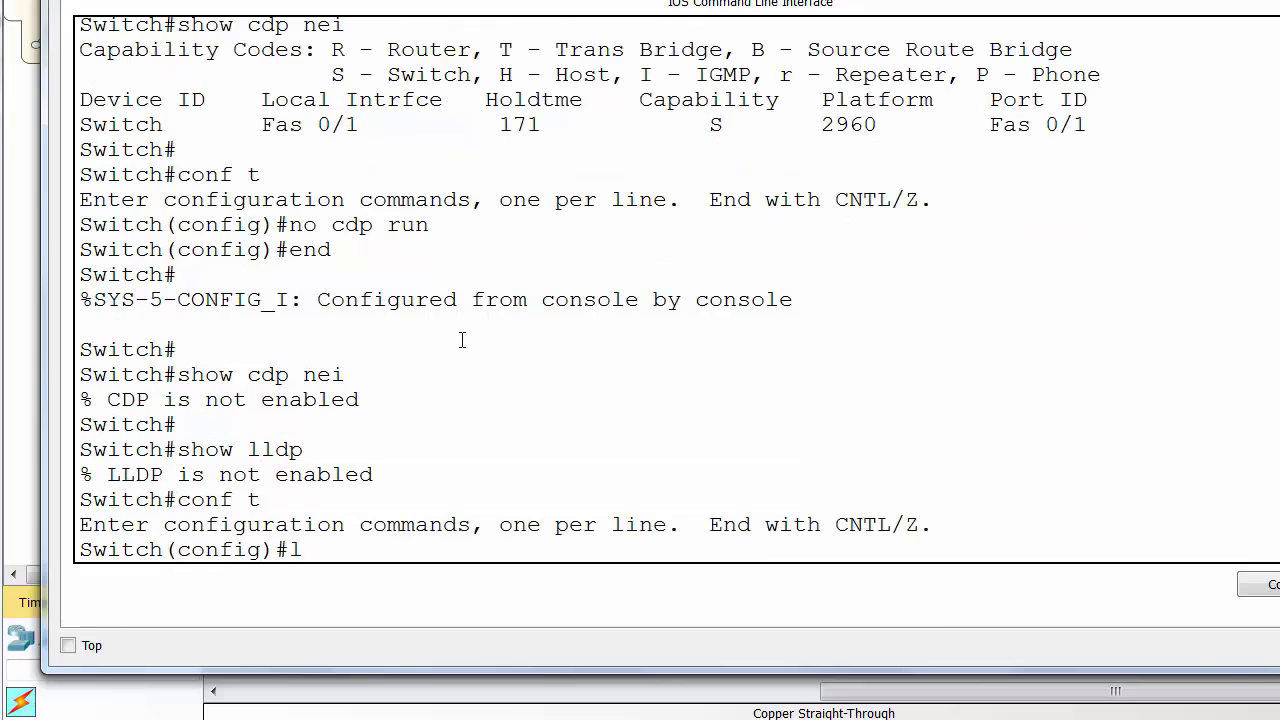
{"action": "type", "text": "ldp run"}
{"action": "key", "text": "Return"}
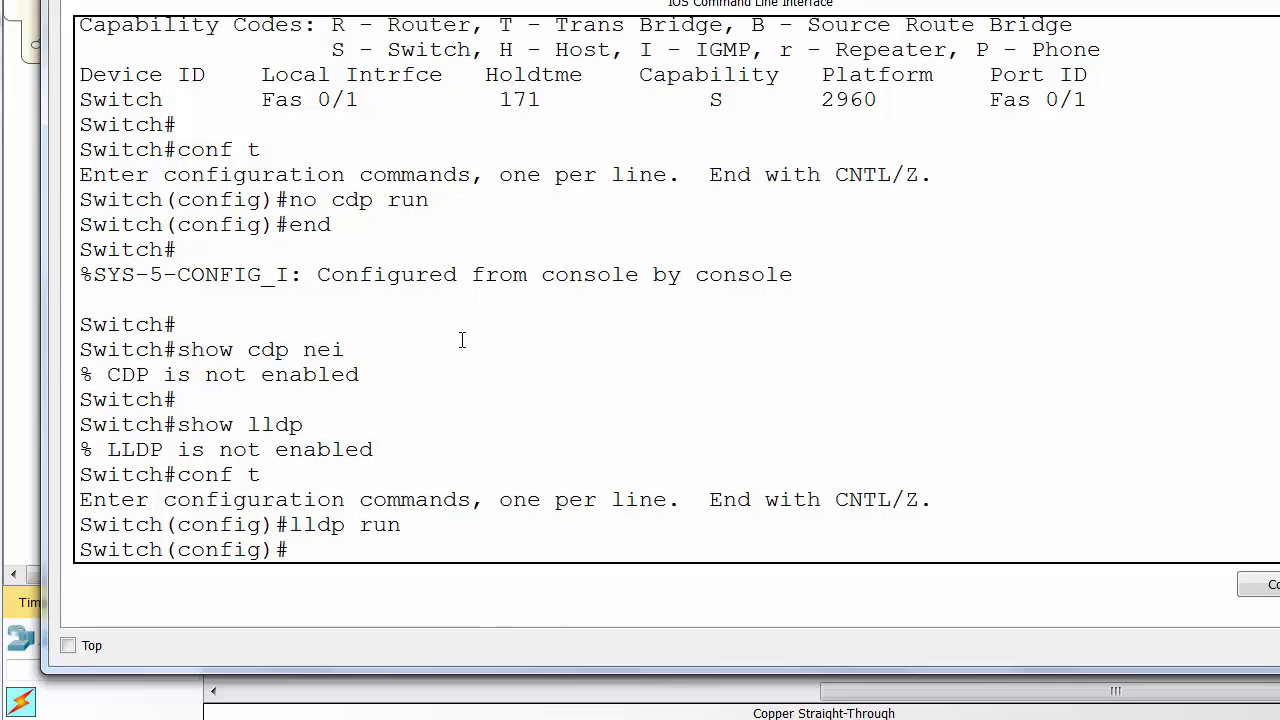
{"action": "key", "text": "Return"}
{"action": "type", "text": "end"}
{"action": "key", "text": "Return"}
{"action": "type", "text": "show lldp "}
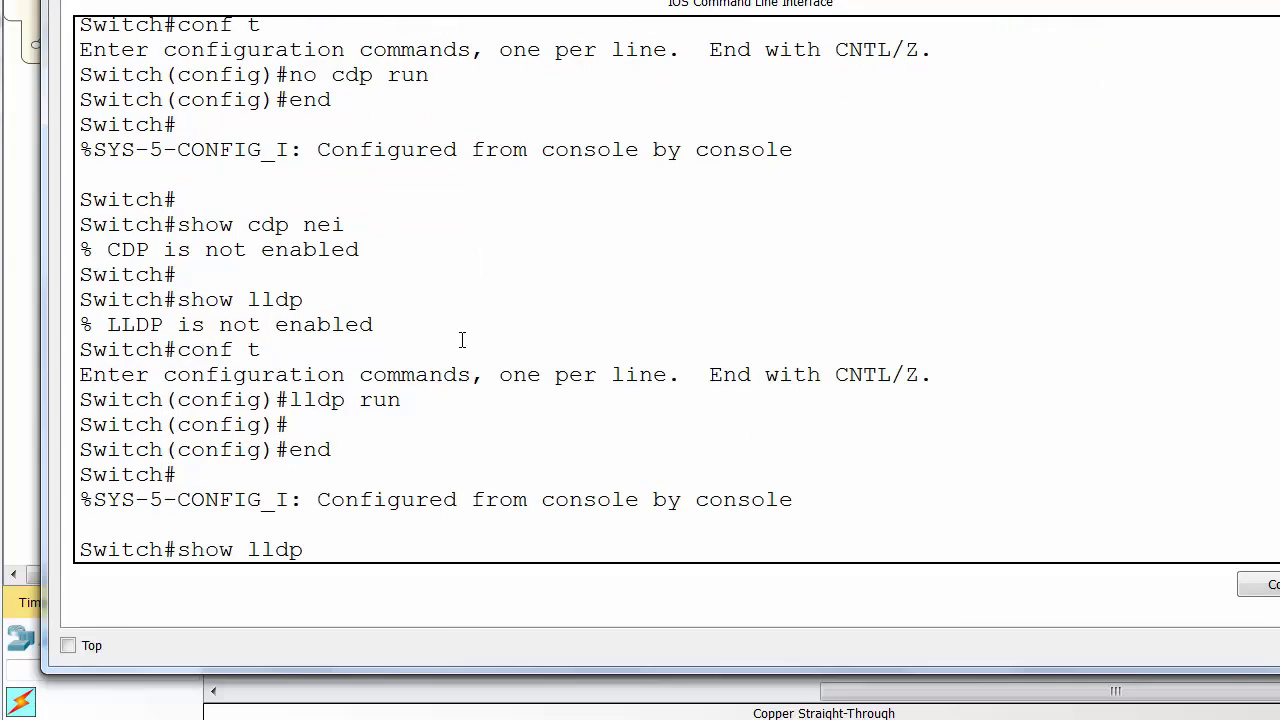
{"action": "type", "text": "nei"}
{"action": "key", "text": "Tab"}
{"action": "key", "text": "Return"}
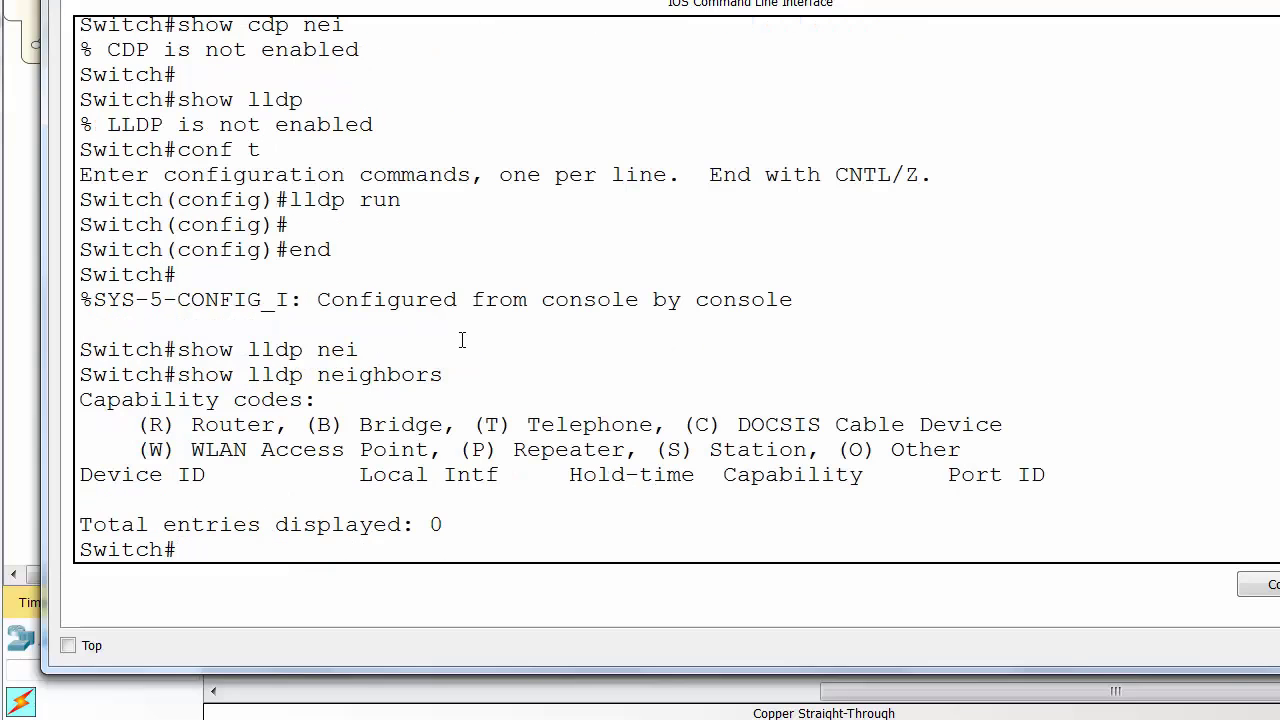
Bring up Switch3's CLI console and widen it to the screen edge
{"action": "left_click", "coordinate": [630, 706]}
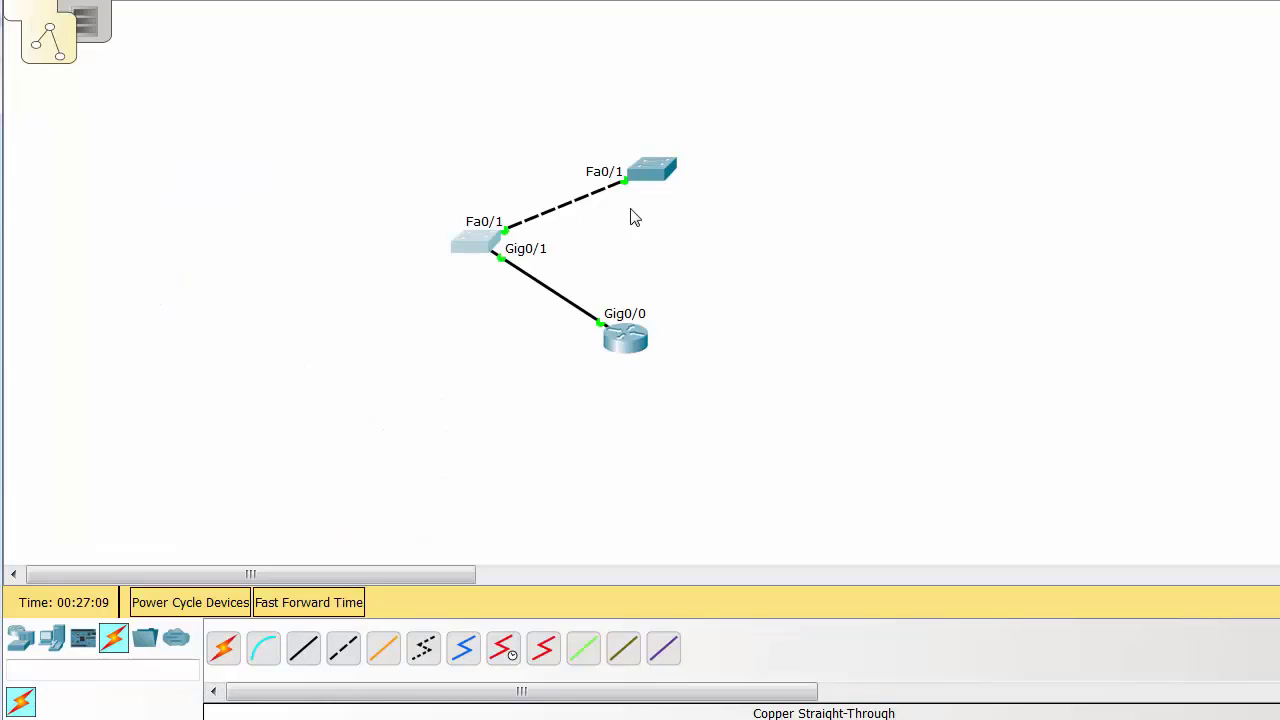
{"action": "left_click", "coordinate": [646, 171]}
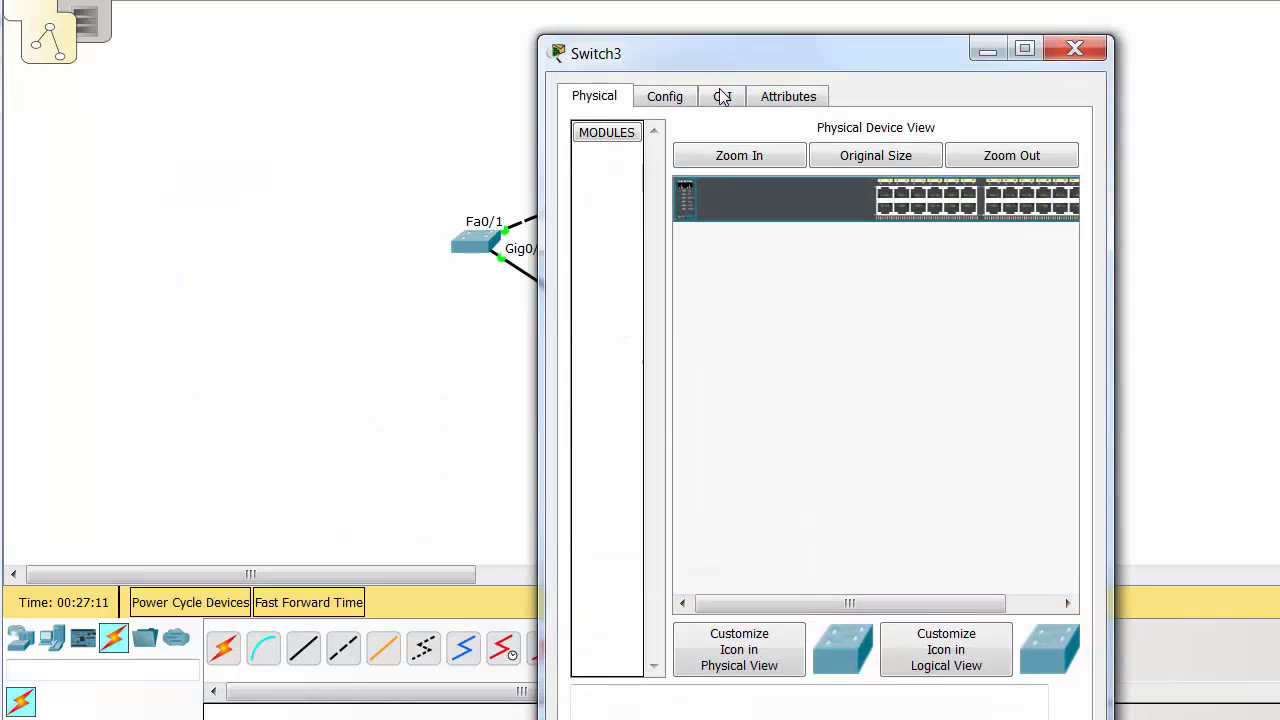
{"action": "left_click", "coordinate": [722, 97]}
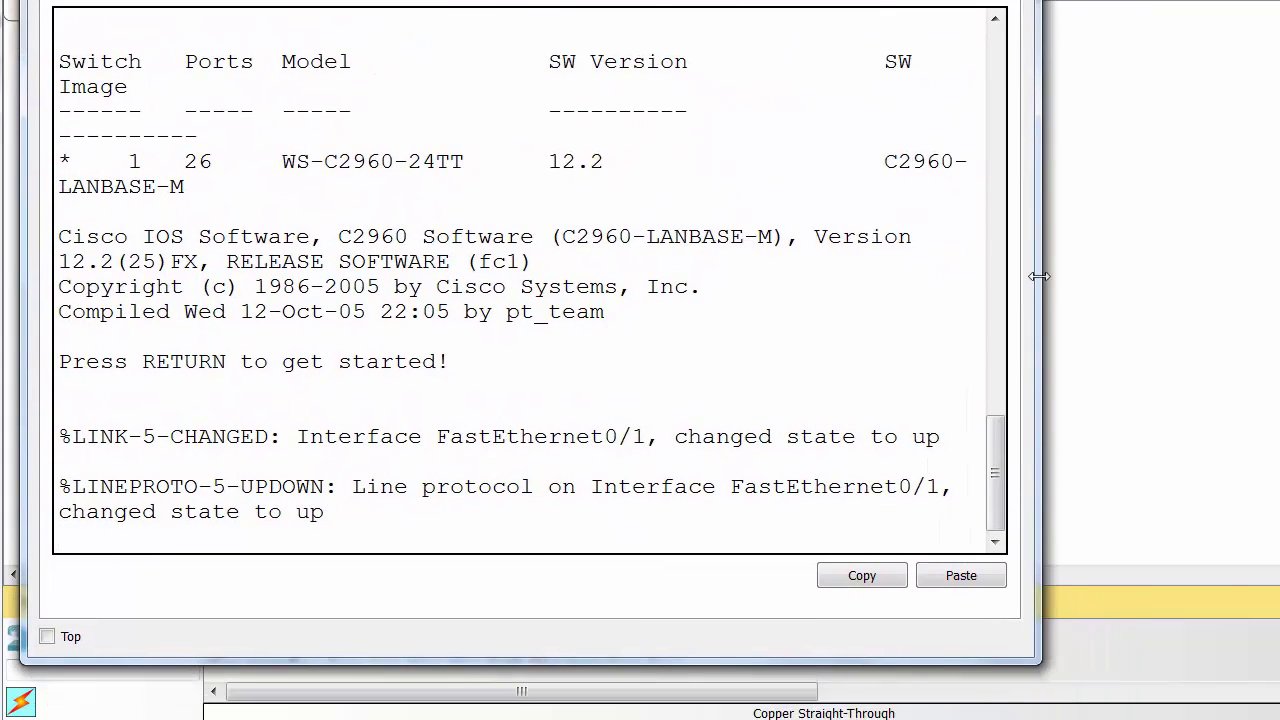
{"action": "left_click_drag", "start_coordinate": [1041, 284], "coordinate": [1279, 285]}
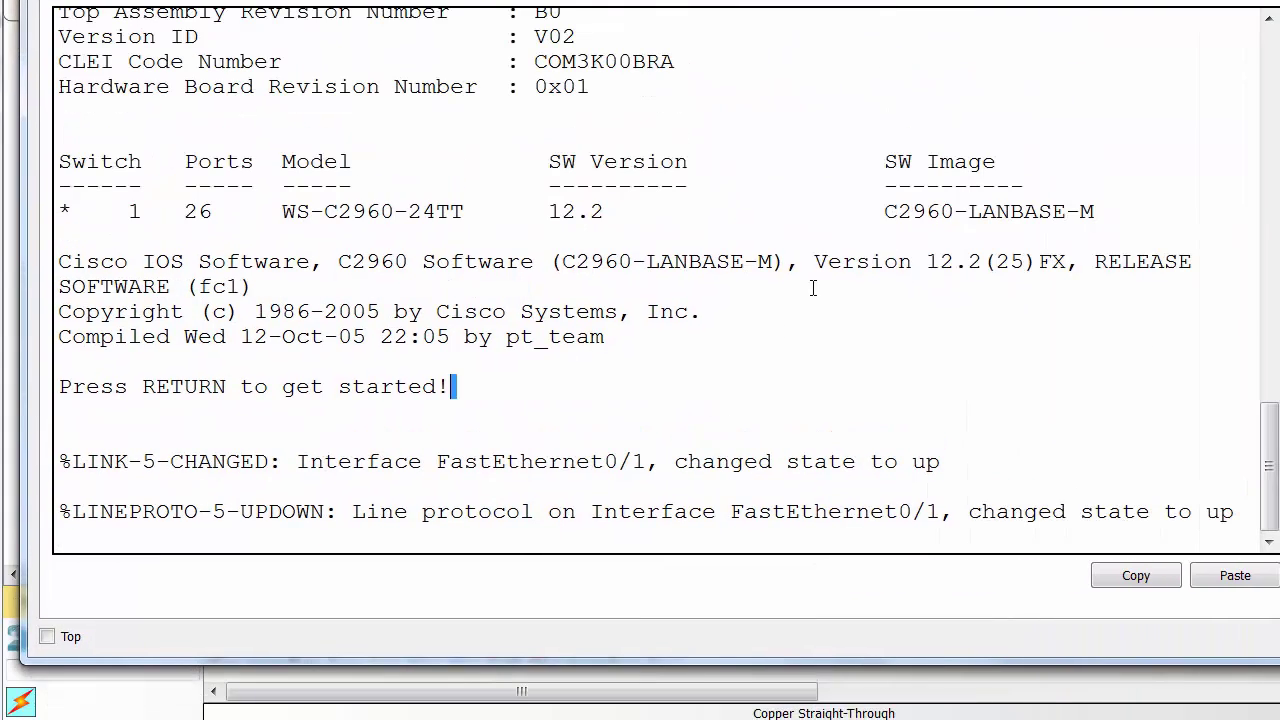
{"action": "key", "text": "Return"}
Enable LLDP globally on Switch3 with lldp run from global configuration mode
{"action": "type", "text": "en"}
{"action": "key", "text": "Return"}
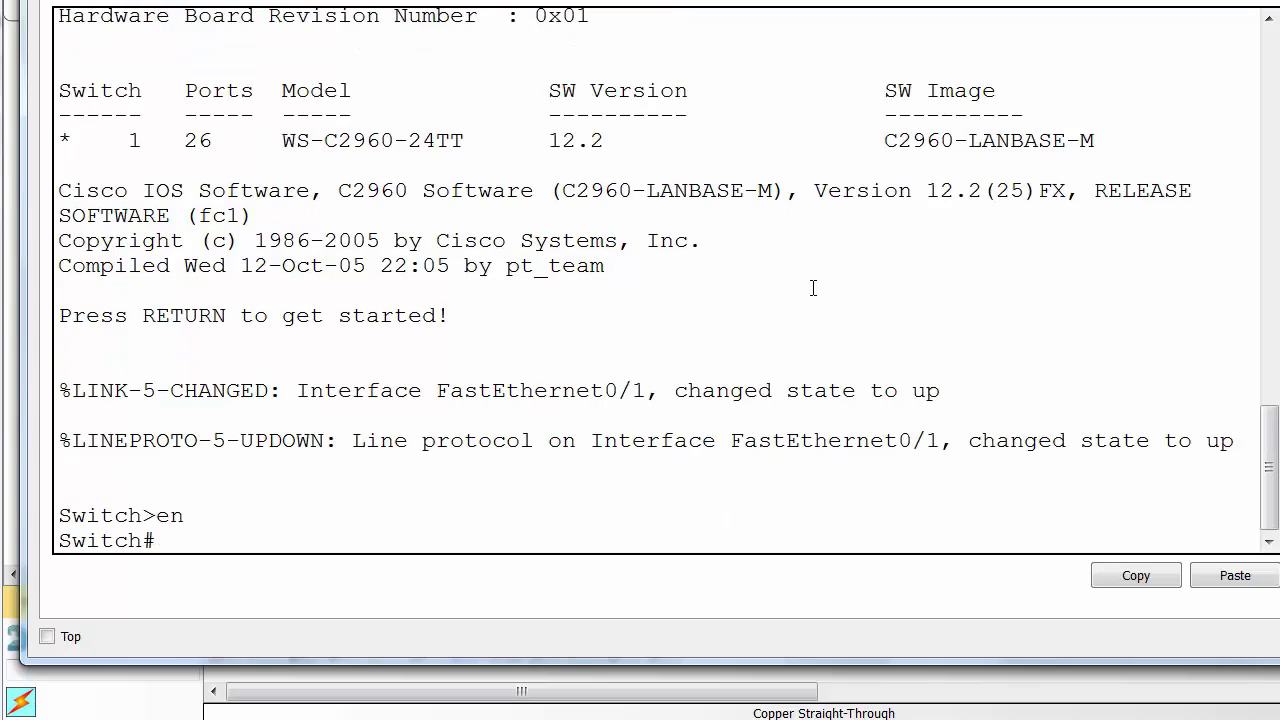
{"action": "type", "text": "conf t"}
{"action": "key", "text": "Return"}
{"action": "type", "text": "lldp"}
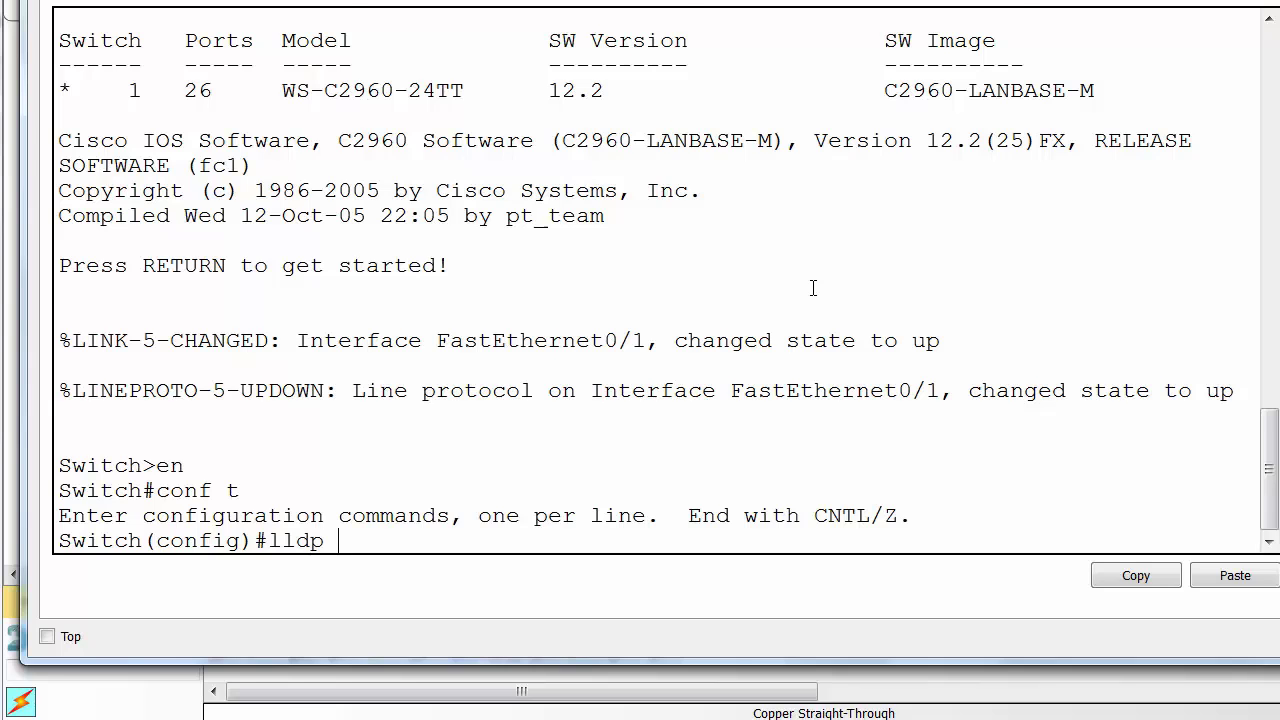
{"action": "type", "text": " ?run"}
{"action": "key", "text": "Return"}
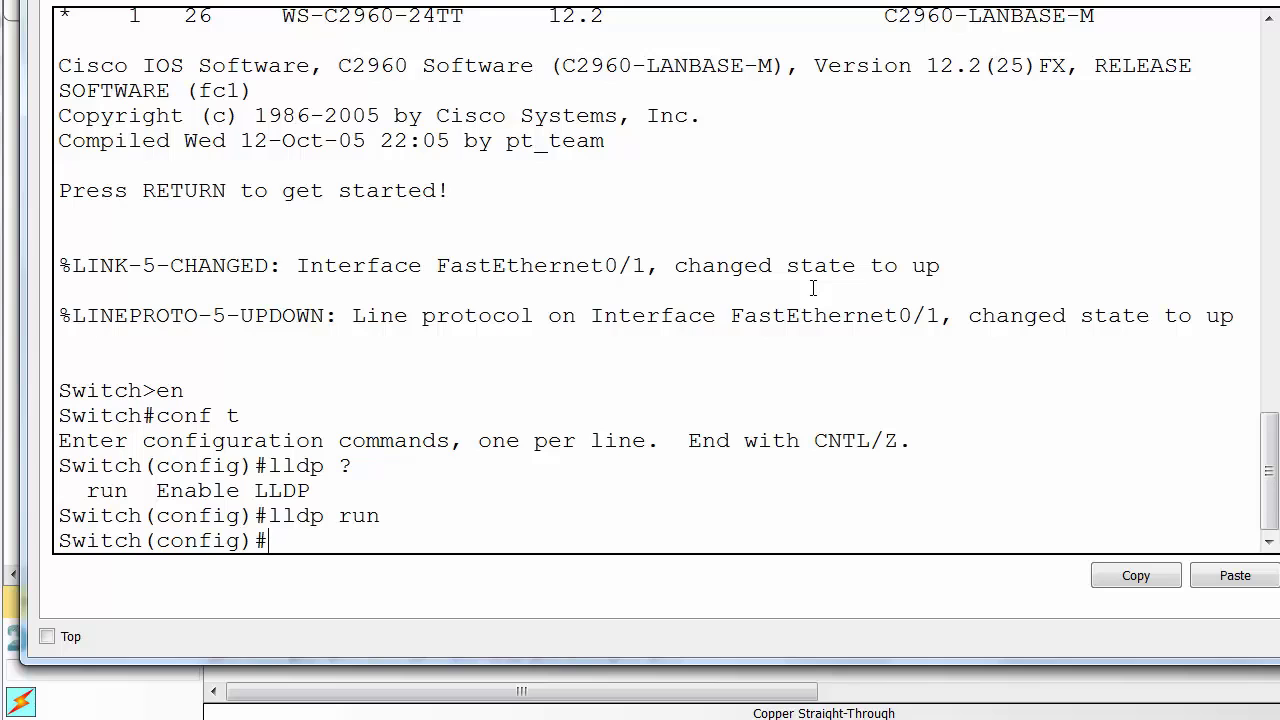
{"action": "type", "text": "end"}
{"action": "key", "text": "Return"}
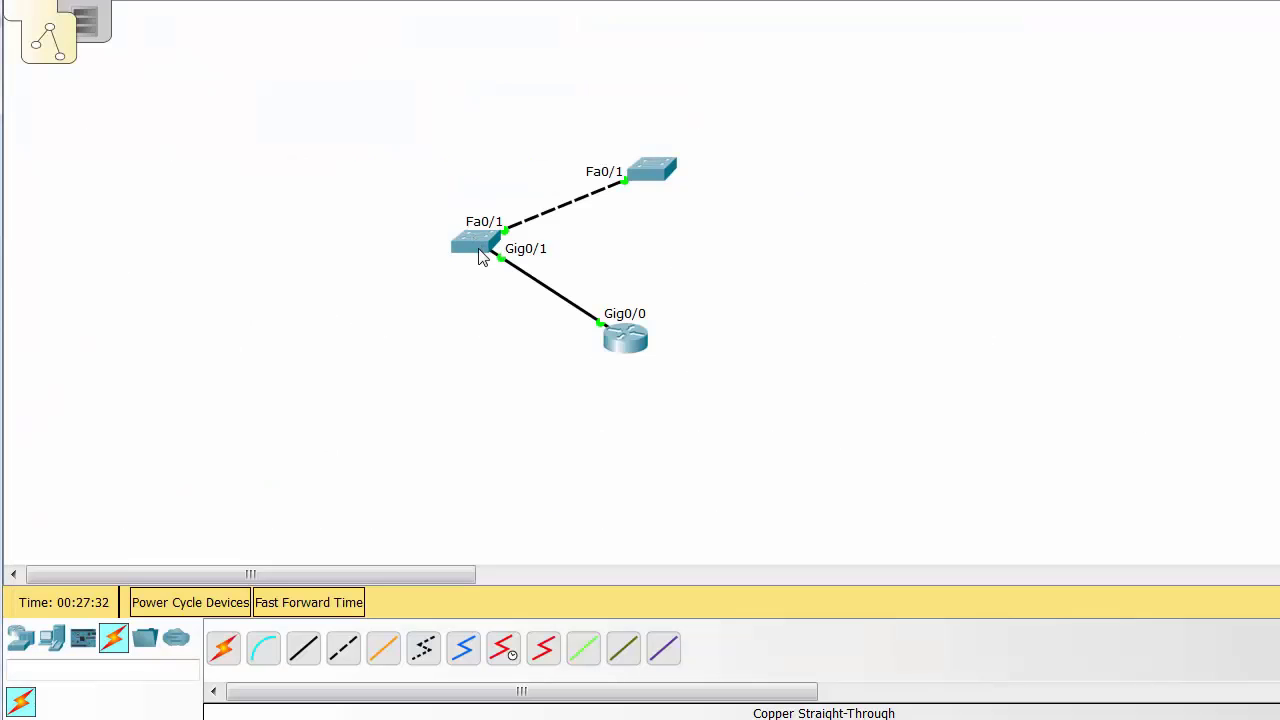
Run show lldp neighbors on the first switch and highlight the single Switch entry on Fa0/1
{"action": "left_click", "coordinate": [482, 250]}
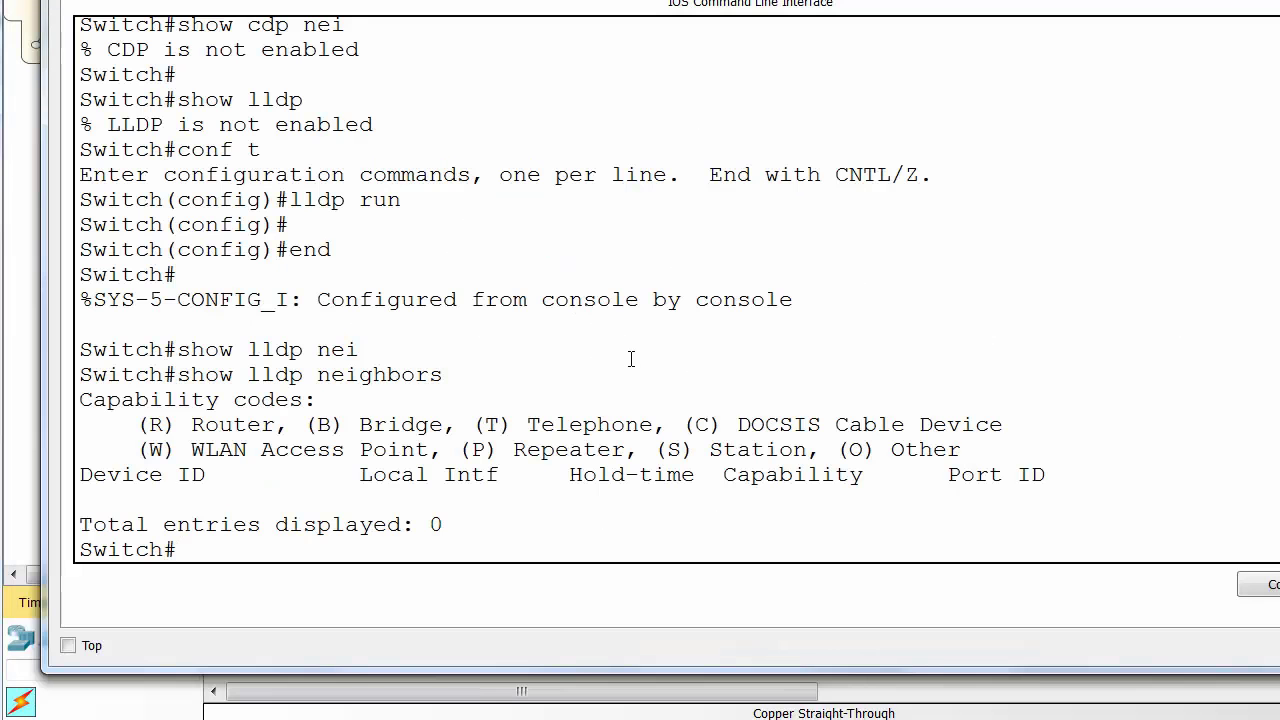
{"action": "key", "text": "Return"}
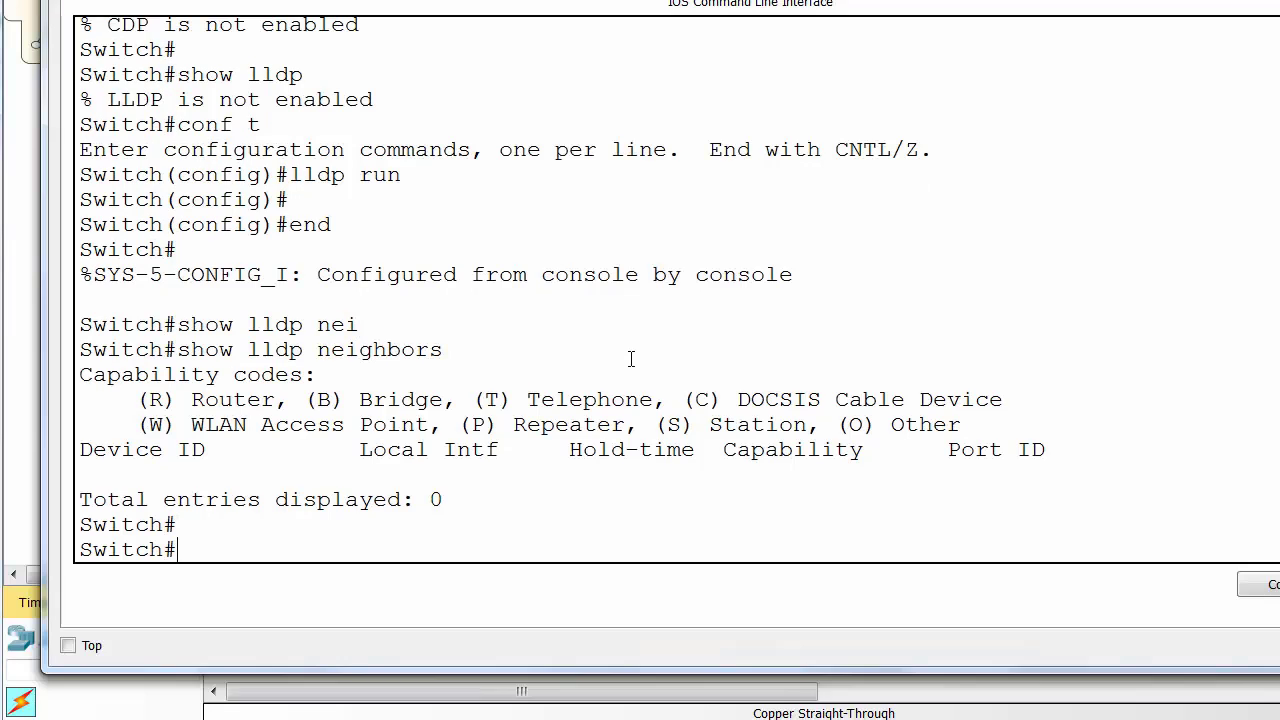
{"action": "type", "text": "show lldp nei"}
{"action": "key", "text": "Tab"}
{"action": "key", "text": "Return"}
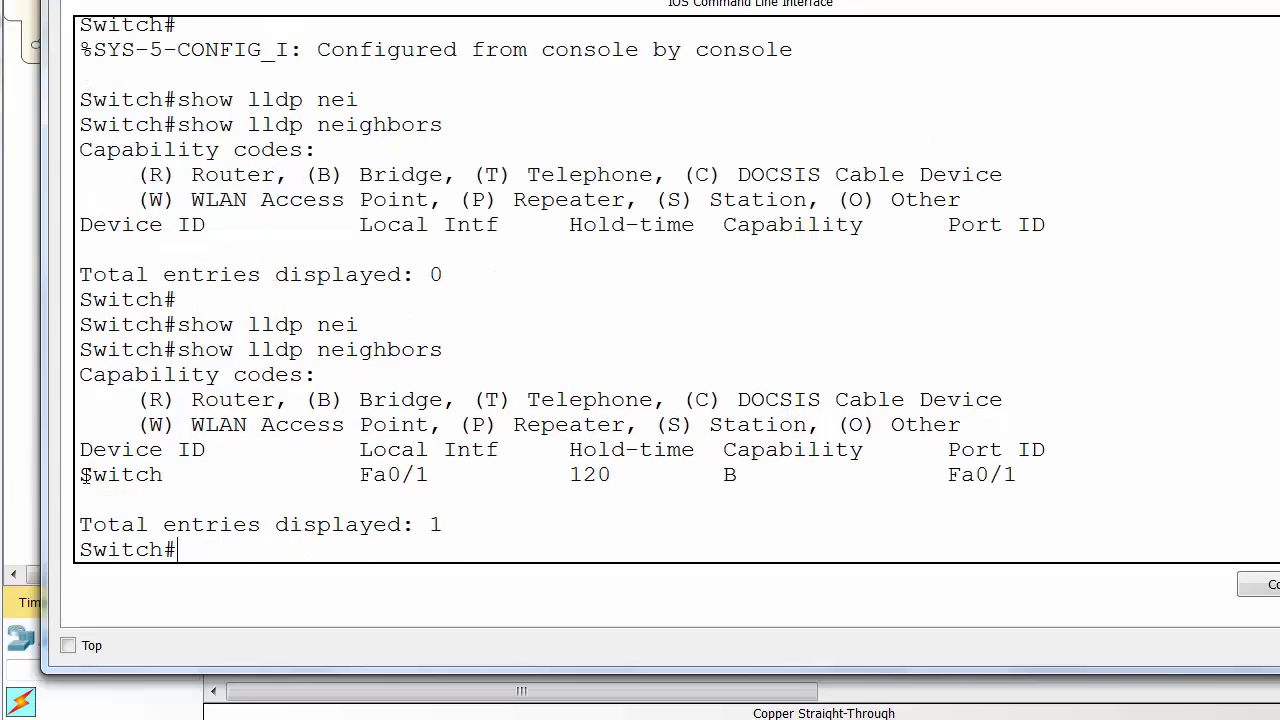
{"action": "left_click_drag", "start_coordinate": [86, 476], "coordinate": [1013, 497]}
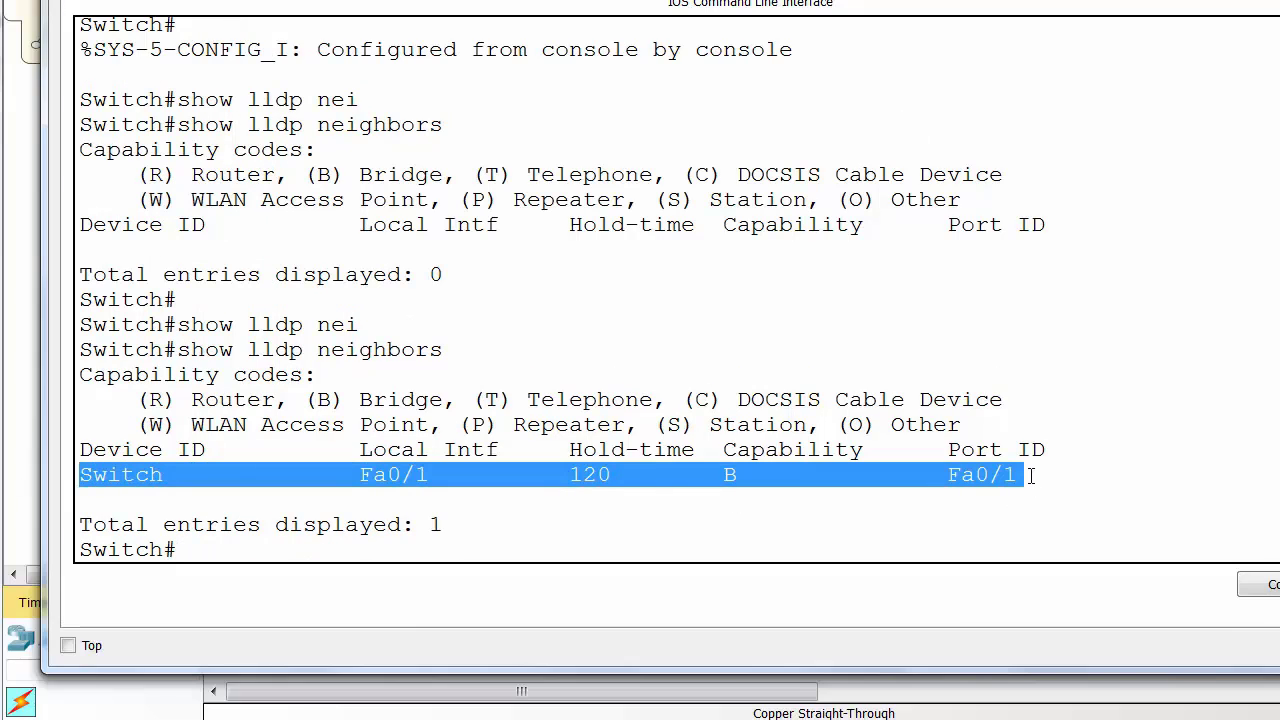
Enter interface configuration for the router's GigabitEthernet0/0
{"action": "left_click", "coordinate": [870, 694]}
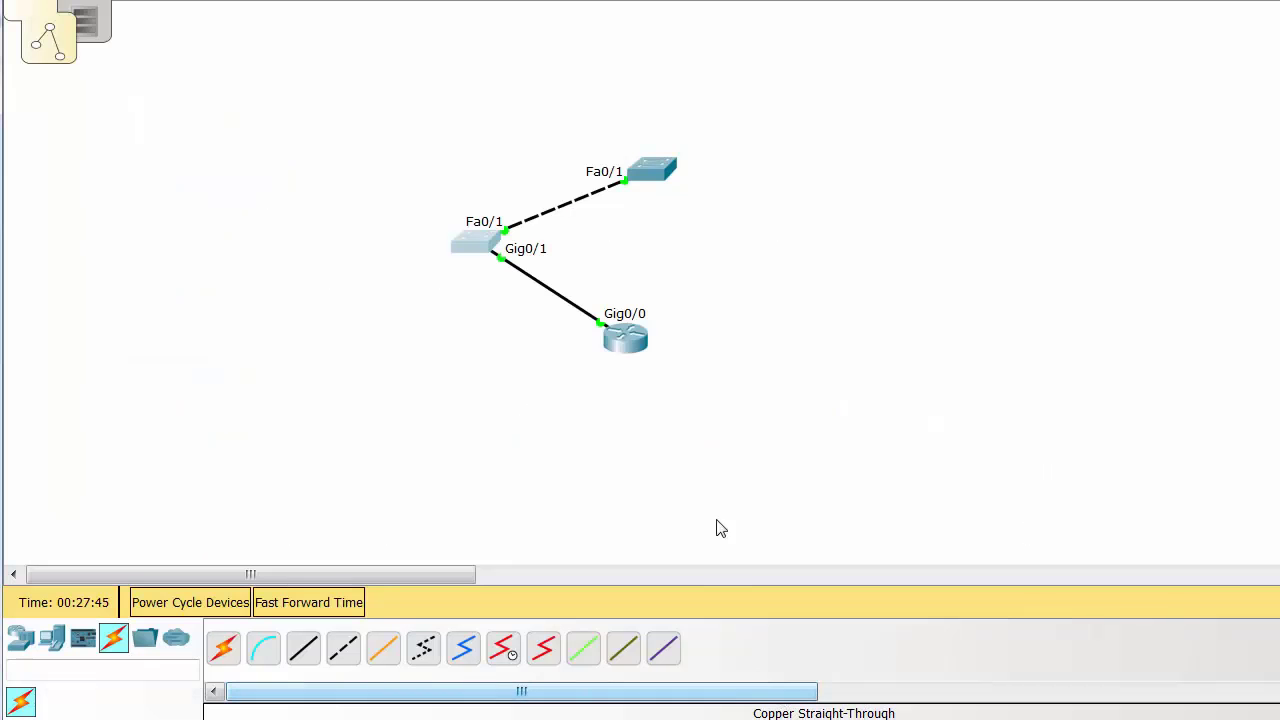
{"action": "left_click", "coordinate": [627, 338]}
{"action": "key", "text": "Return"}
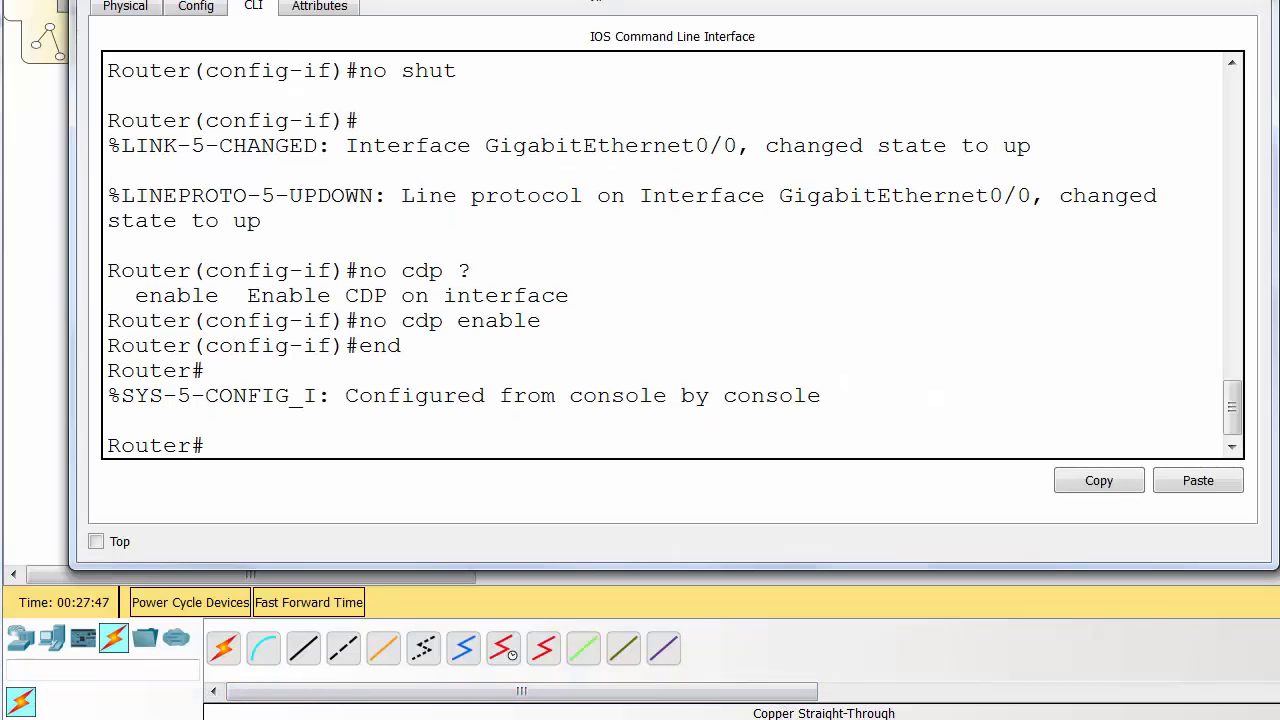
{"action": "type", "text": "conf t"}
{"action": "key", "text": "Return"}
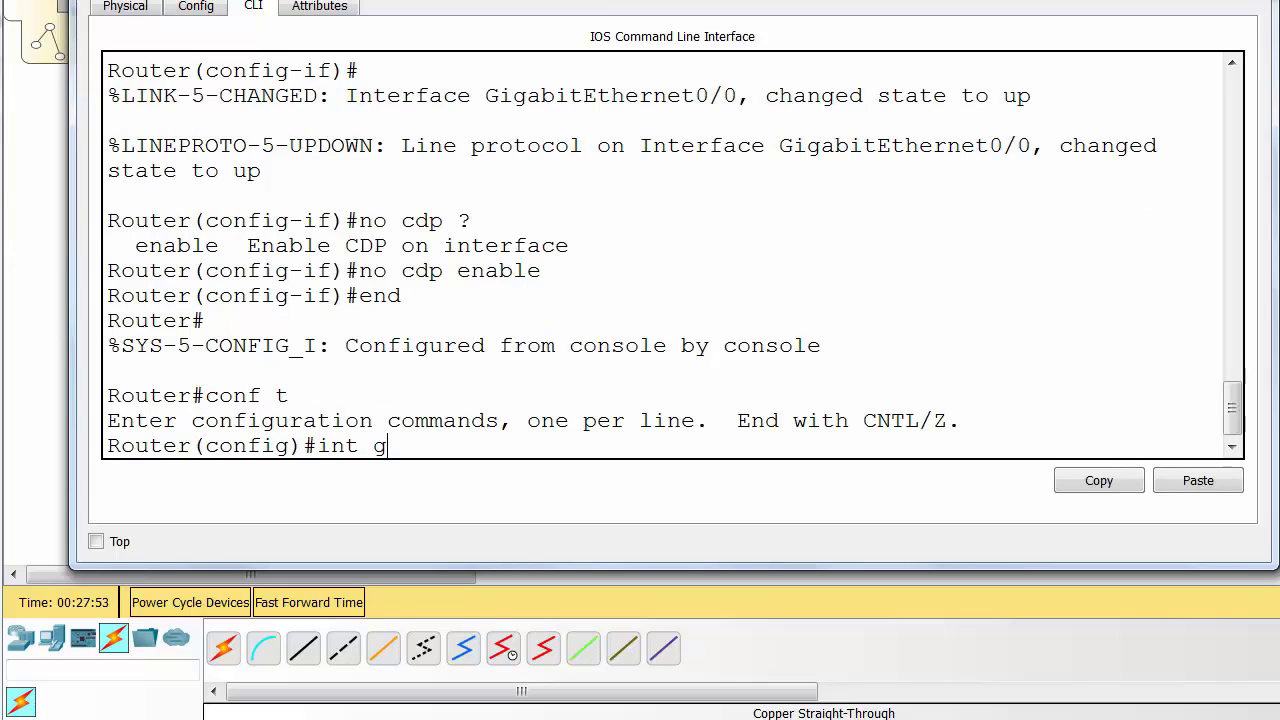
{"action": "type", "text": "0/0"}
{"action": "key", "text": "Return"}
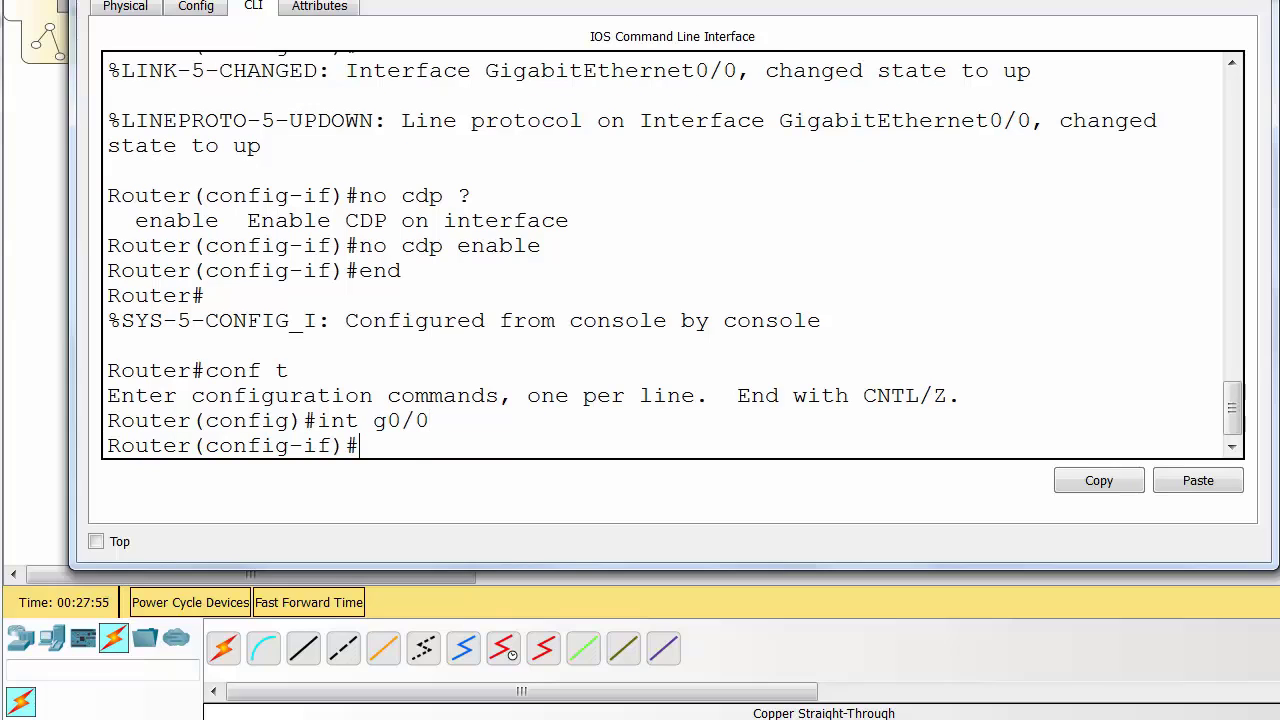
Enable LLDP transmit and receive on Gig0/0 after checking the lldp ? options
{"action": "type", "text": "dd"}
{"action": "key", "text": "BackSpace"}
{"action": "key", "text": "BackSpace"}
{"action": "type", "text": "lldp ?"}
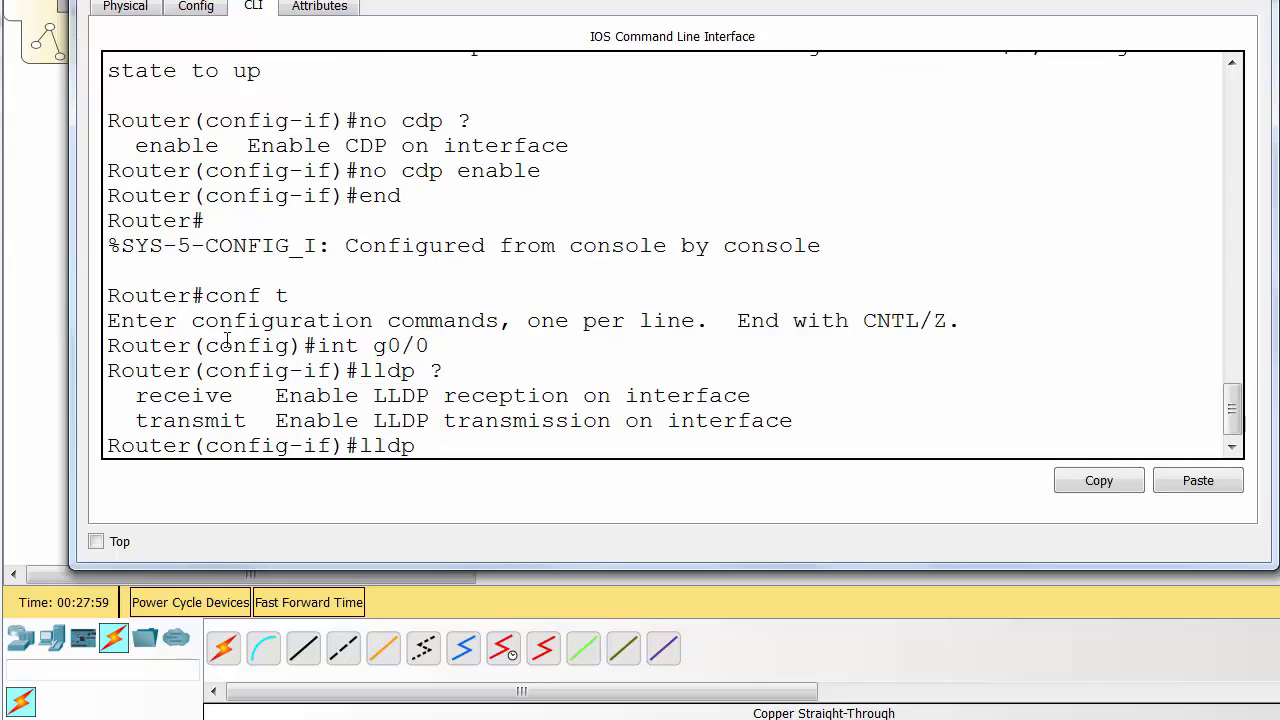
{"action": "left_click_drag", "start_coordinate": [133, 396], "coordinate": [820, 423]}
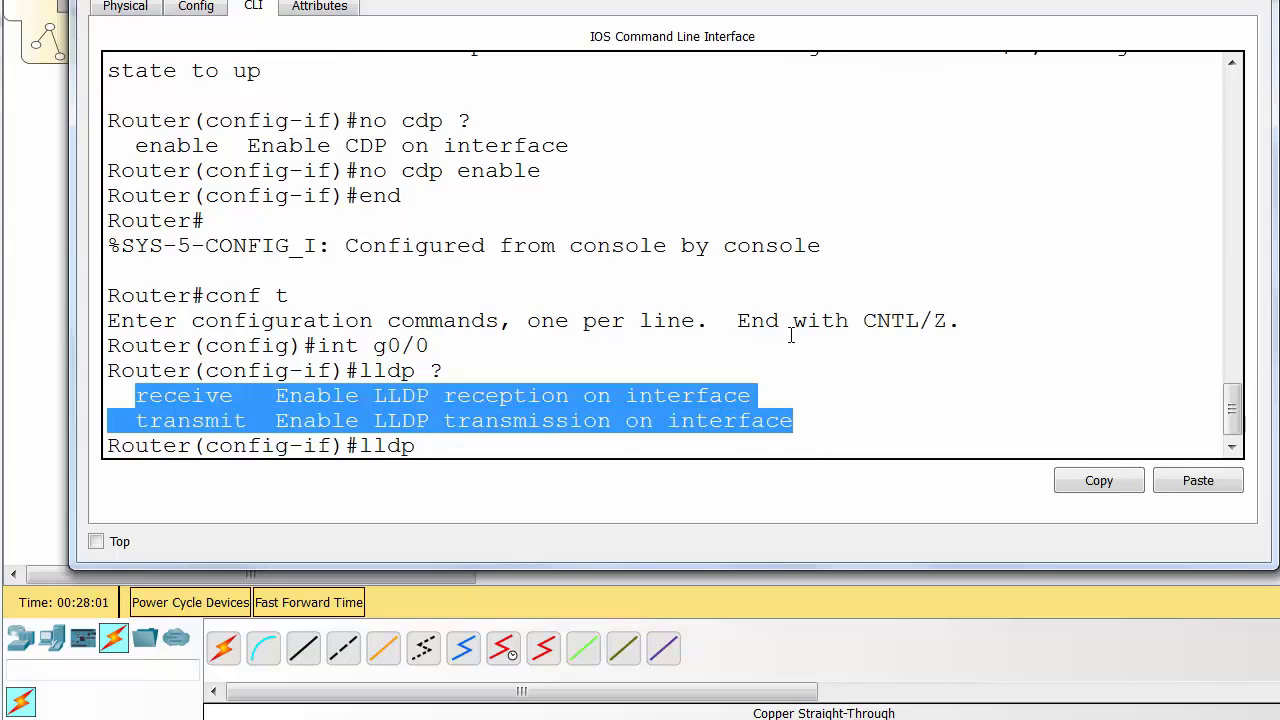
{"action": "left_click", "coordinate": [726, 454]}
{"action": "type", "text": "tran"}
{"action": "key", "text": "Return"}
{"action": "type", "text": "lldp rec"}
{"action": "key", "text": "Return"}
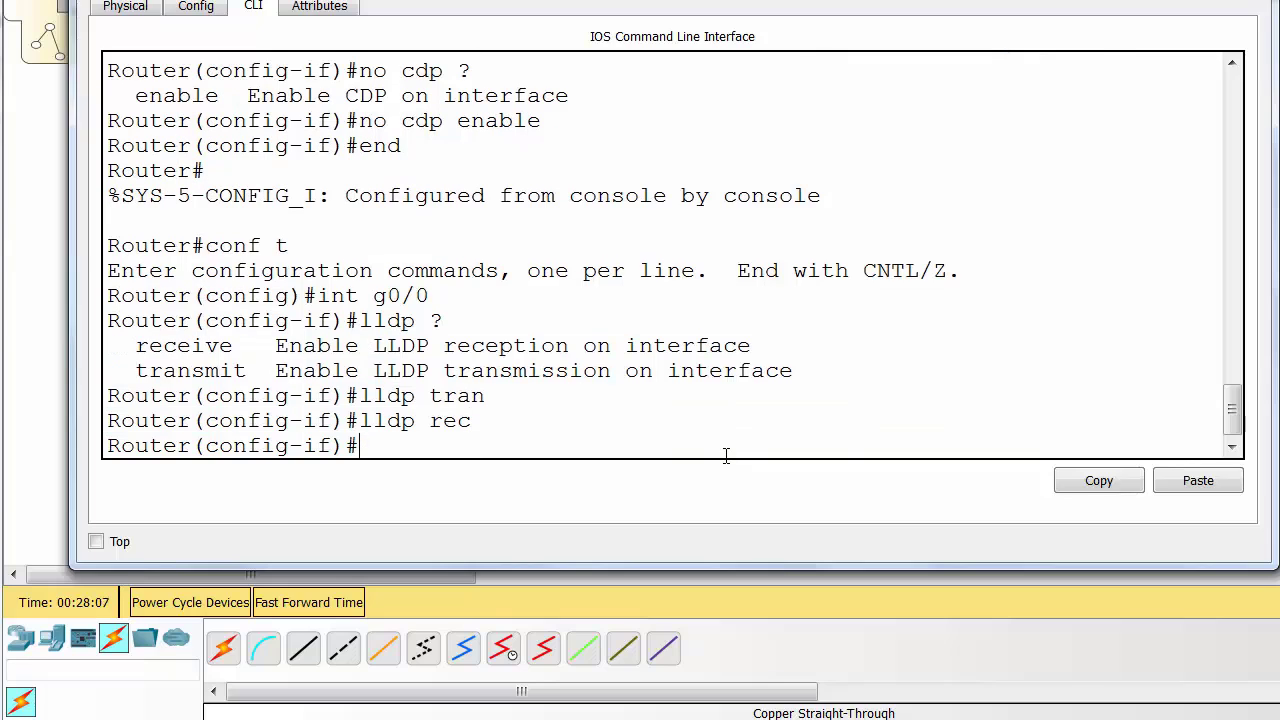
Bring Gig0/0 up with no shutdown and exit configuration mode
{"action": "type", "text": "no shut"}
{"action": "key", "text": "Return"}
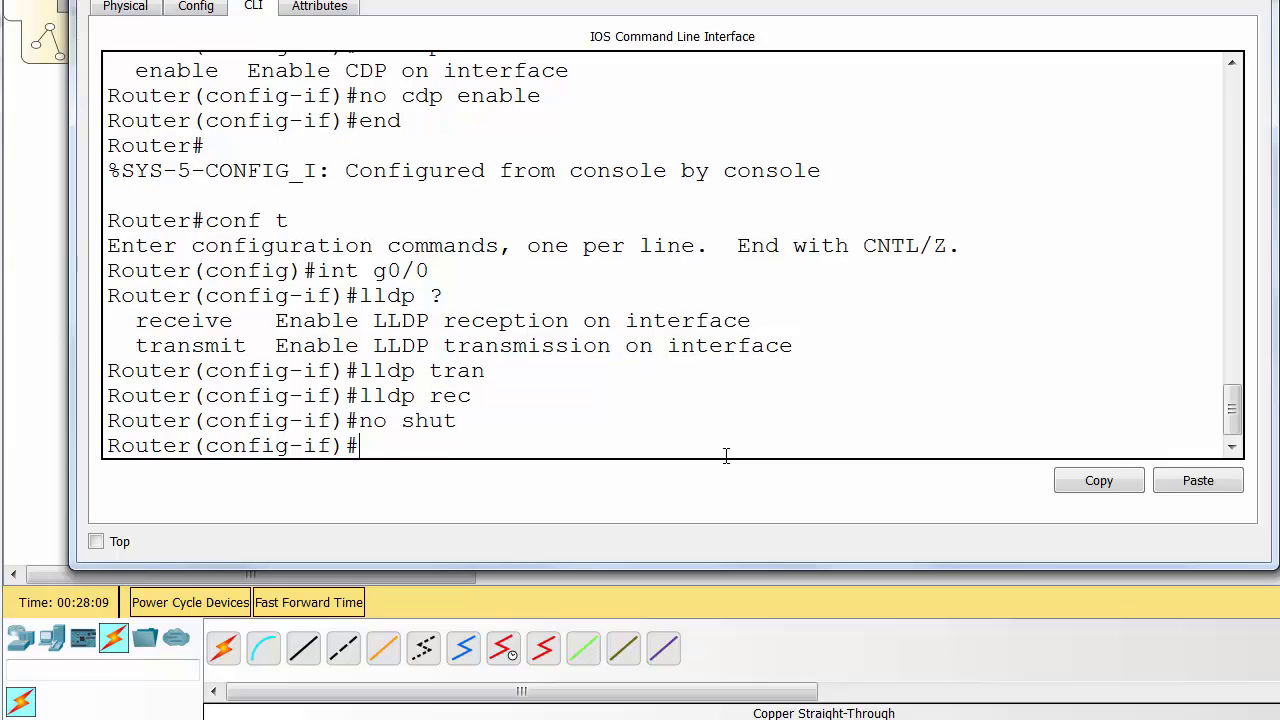
{"action": "type", "text": "end"}
{"action": "key", "text": "Return"}
{"action": "key", "text": "Return"}
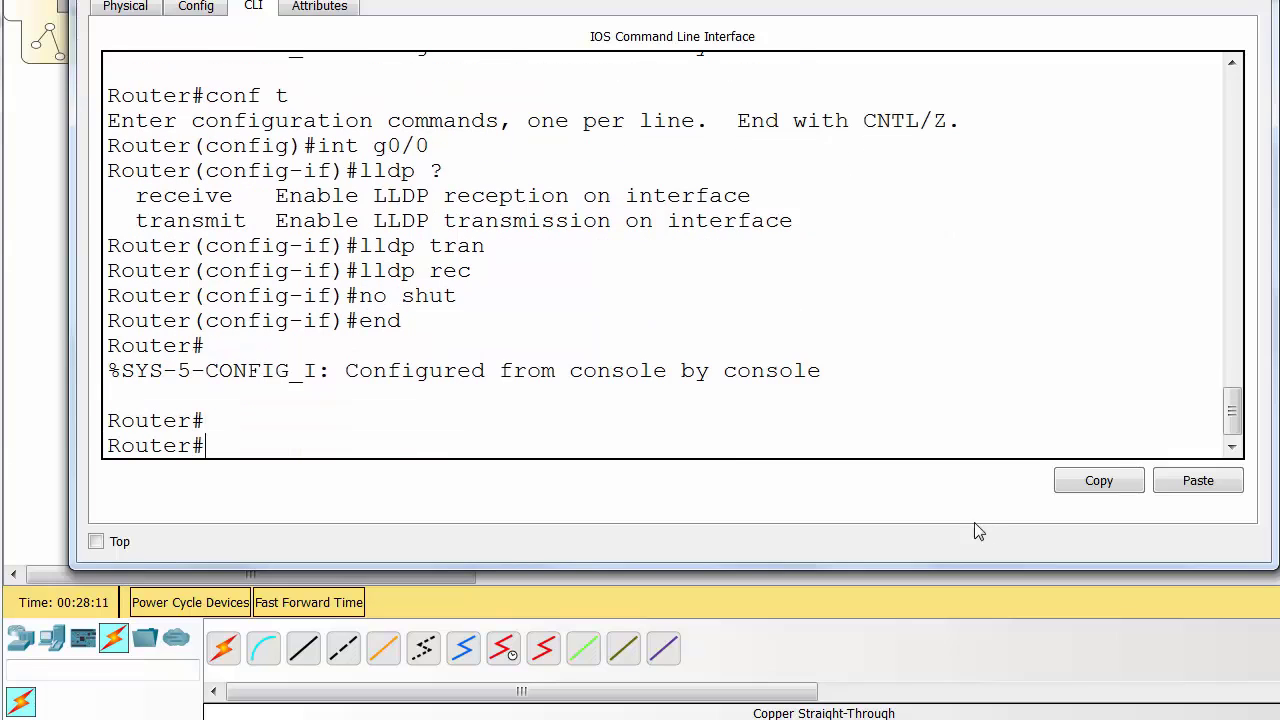
Rerun show lldp neighbors on the switch
{"action": "left_click", "coordinate": [474, 237]}
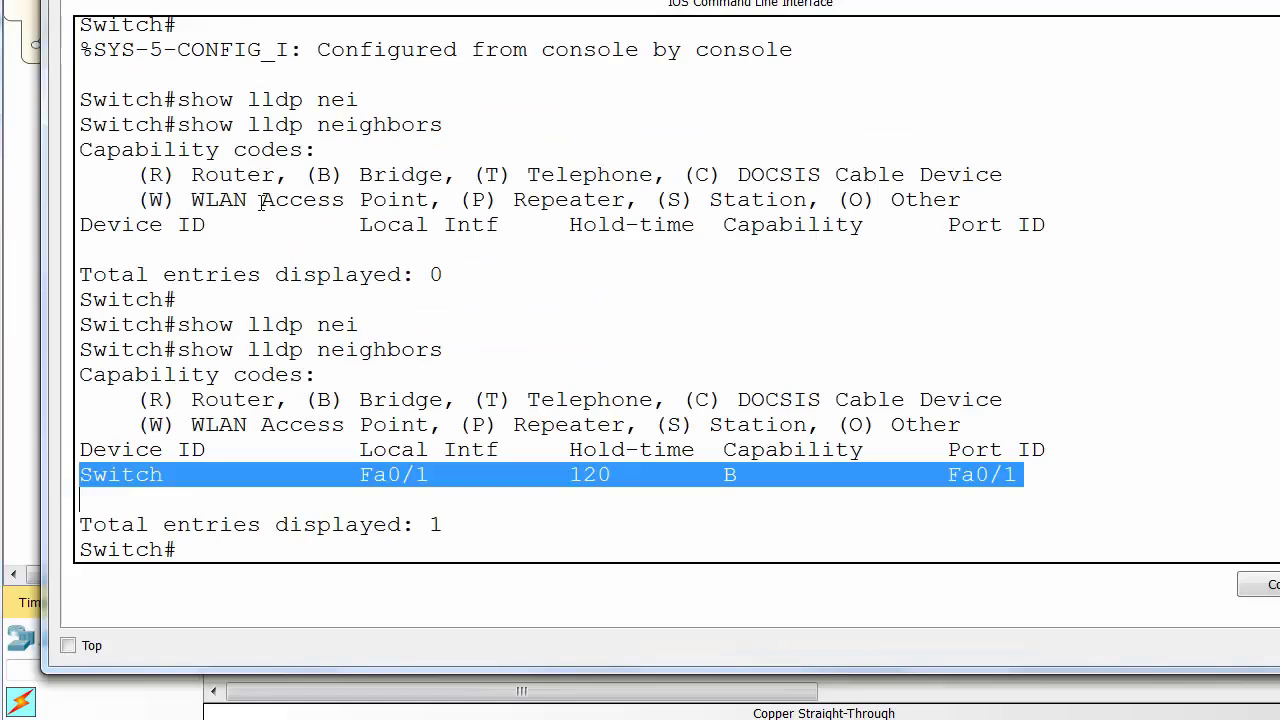
{"action": "key", "text": "Return"}
{"action": "key", "text": "Up"}
{"action": "key", "text": "Return"}
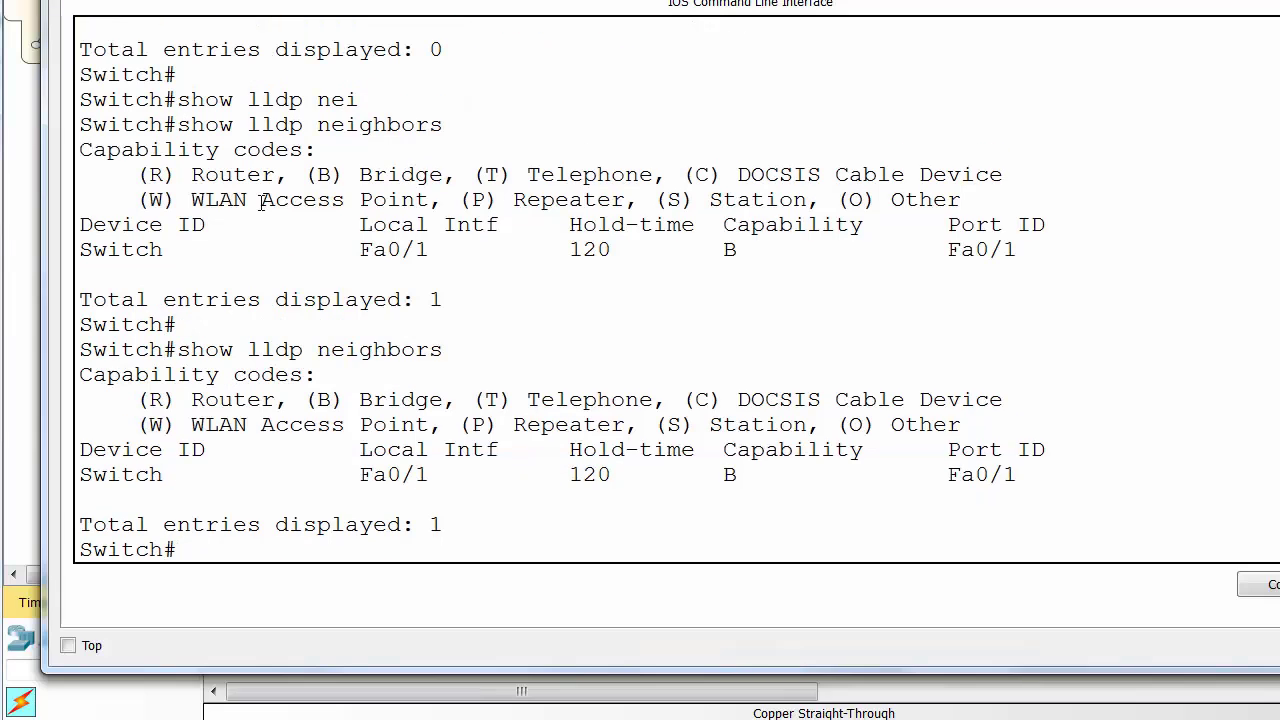
On the router, find LLDP not enabled, enable it with lldp run, and close the CLI
{"action": "left_click", "coordinate": [503, 688]}
{"action": "left_click", "coordinate": [623, 337]}
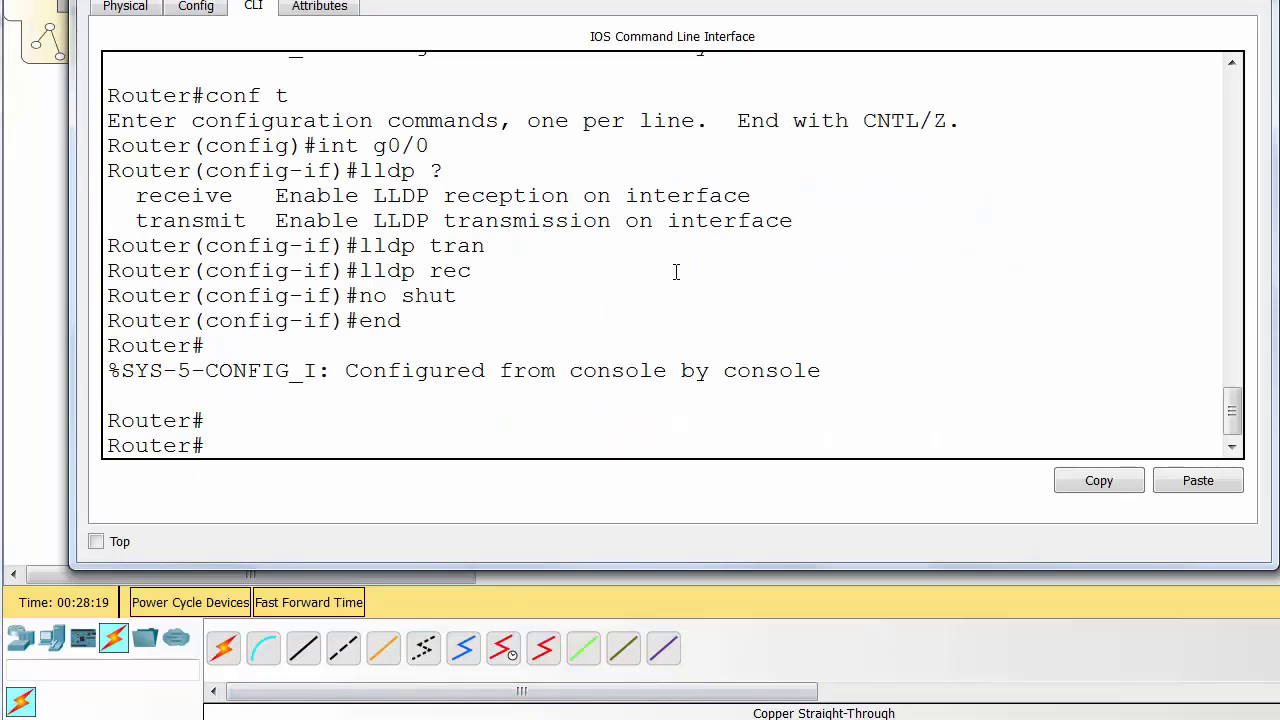
{"action": "type", "text": "show lldp"}
{"action": "key", "text": "Return"}
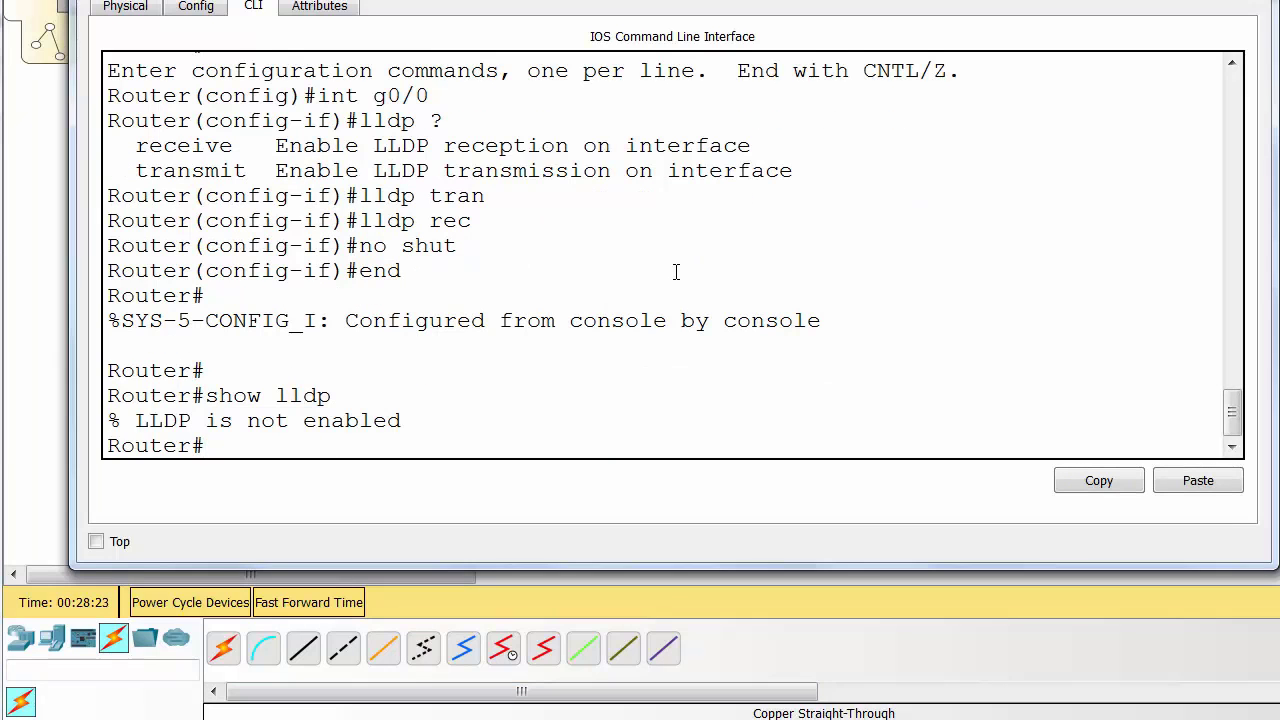
{"action": "type", "text": "conf t"}
{"action": "key", "text": "Return"}
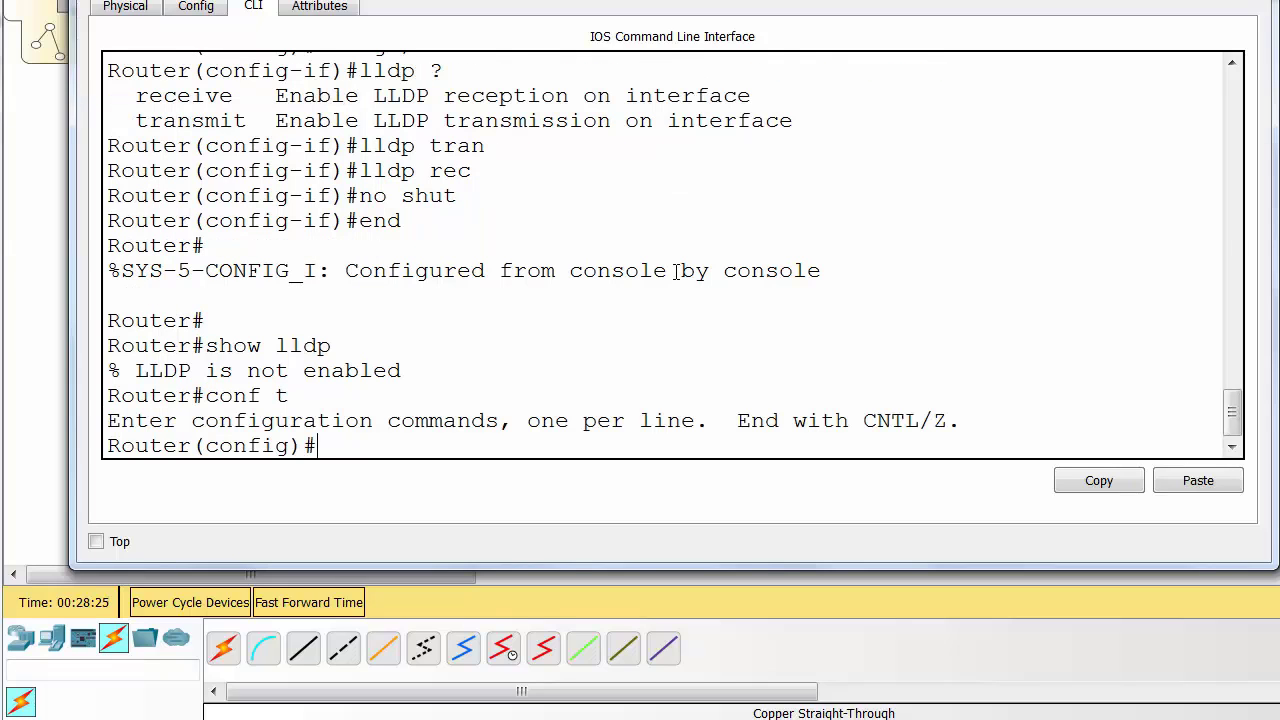
{"action": "type", "text": "lldp run"}
{"action": "key", "text": "Return"}
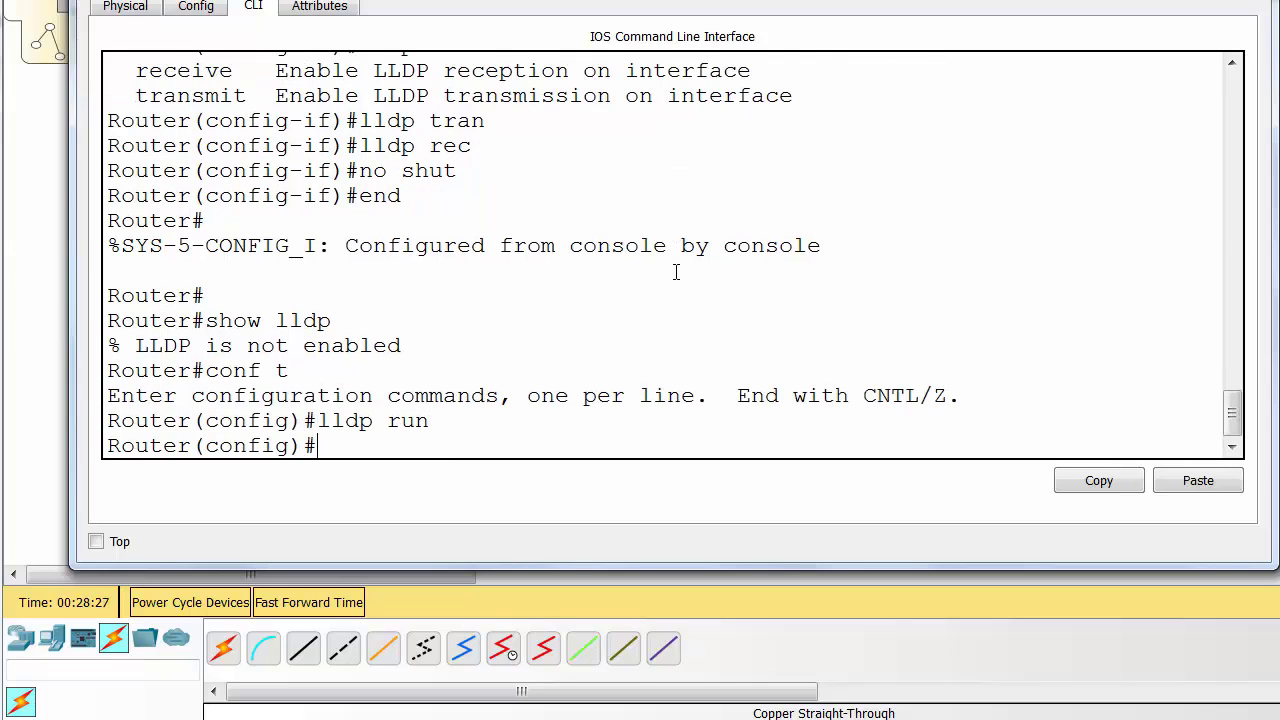
{"action": "type", "text": "end"}
{"action": "key", "text": "Return"}
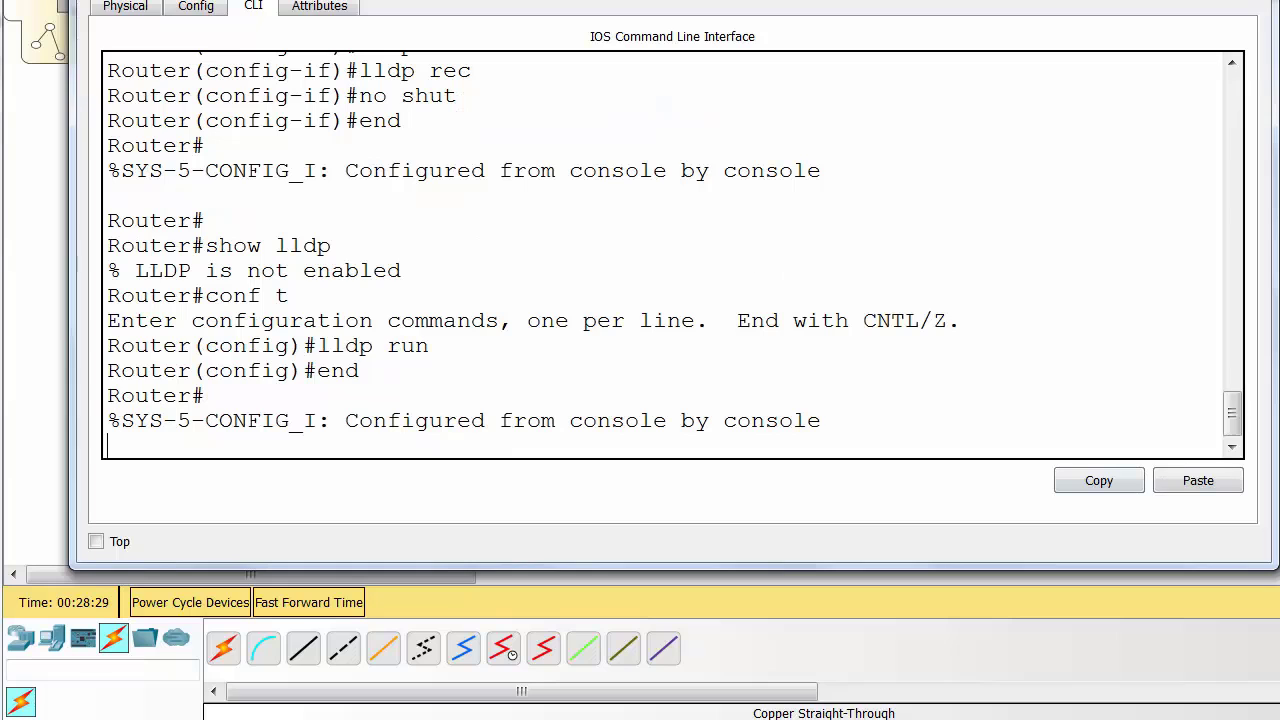
{"action": "key", "text": "alt+F4"}
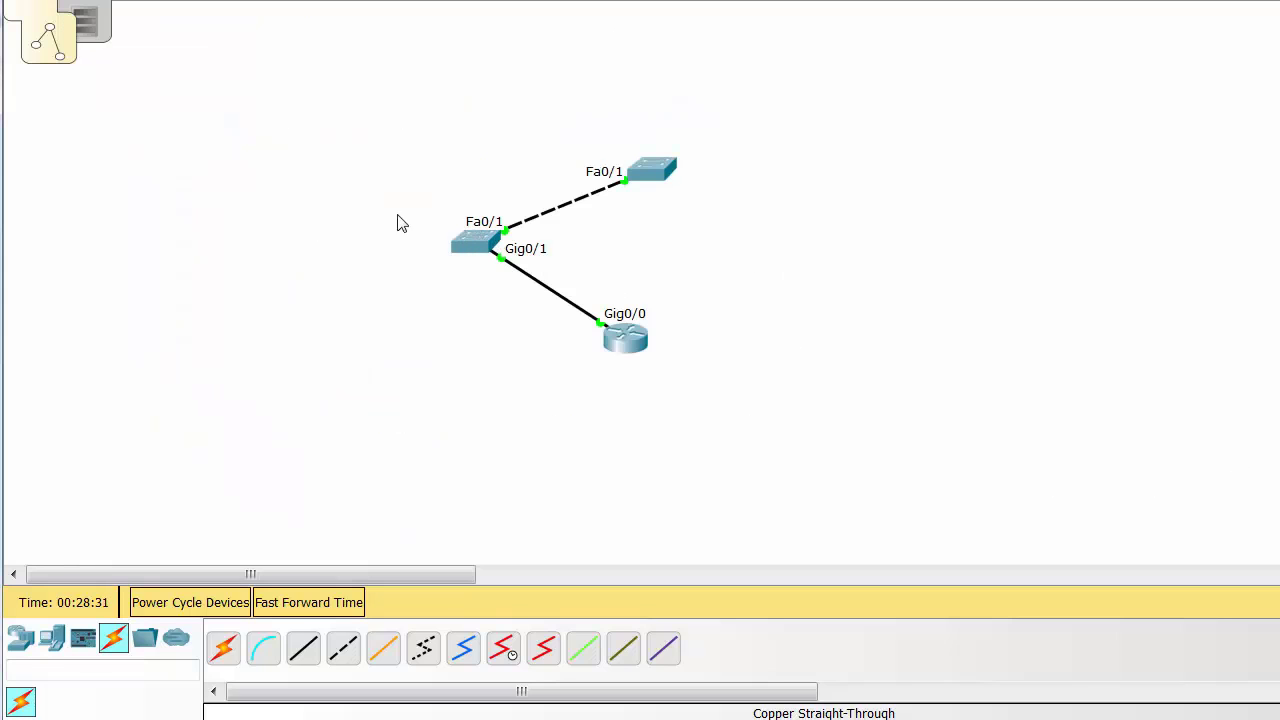
Rerun show lldp neighbors on the switch and highlight both neighbors, the switch and router
{"action": "left_click", "coordinate": [478, 244]}
{"action": "key", "text": "Return"}
{"action": "key", "text": "Up"}
{"action": "key", "text": "Return"}
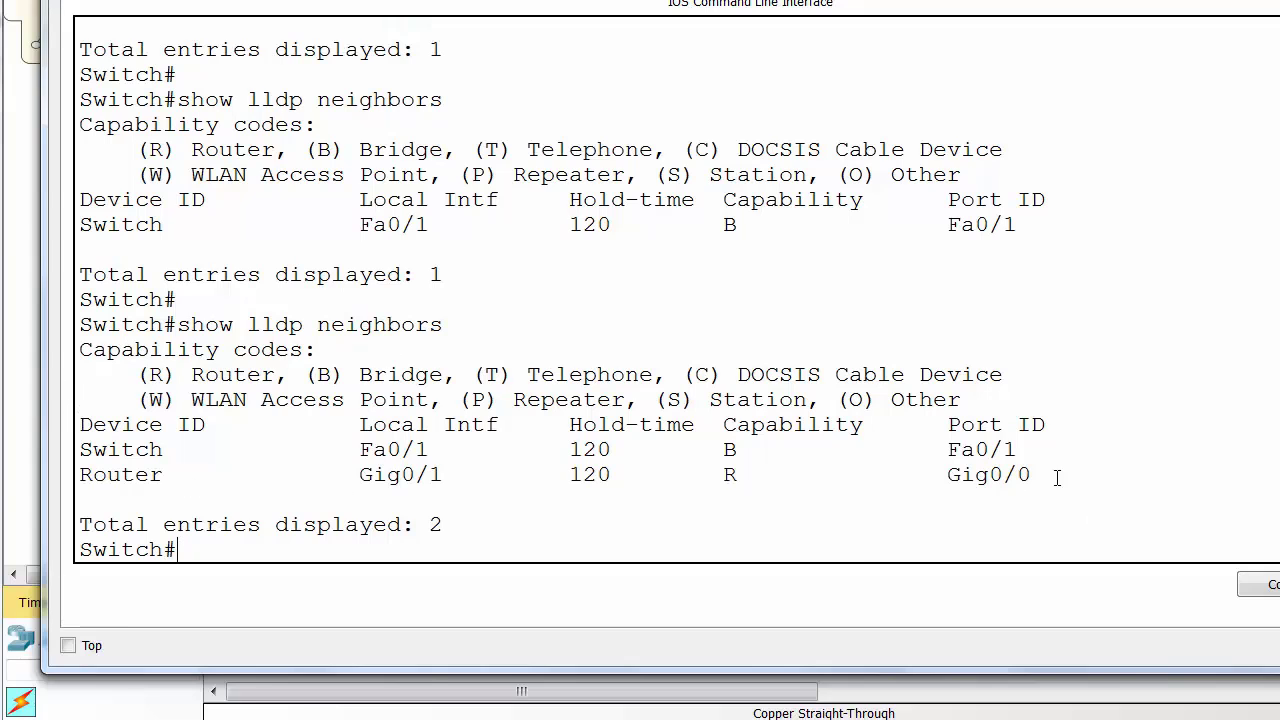
{"action": "left_click_drag", "start_coordinate": [1057, 478], "coordinate": [80, 345]}
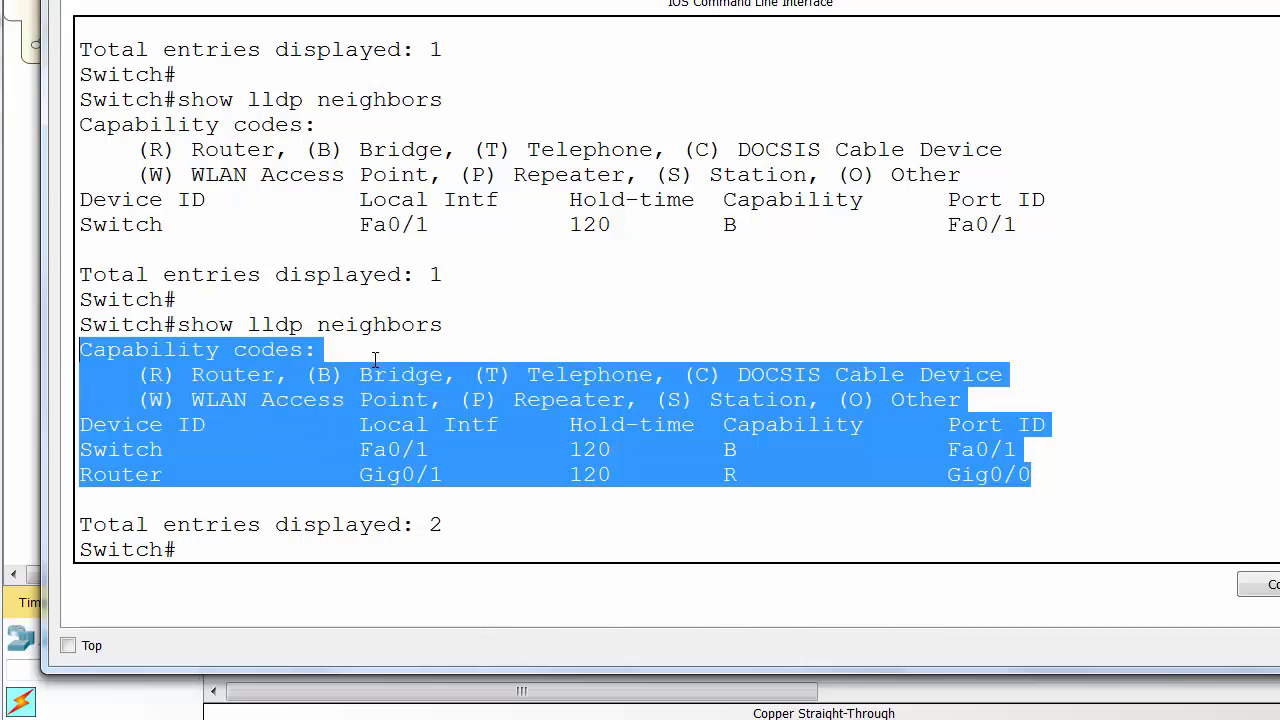
{"action": "left_click", "coordinate": [457, 375]}
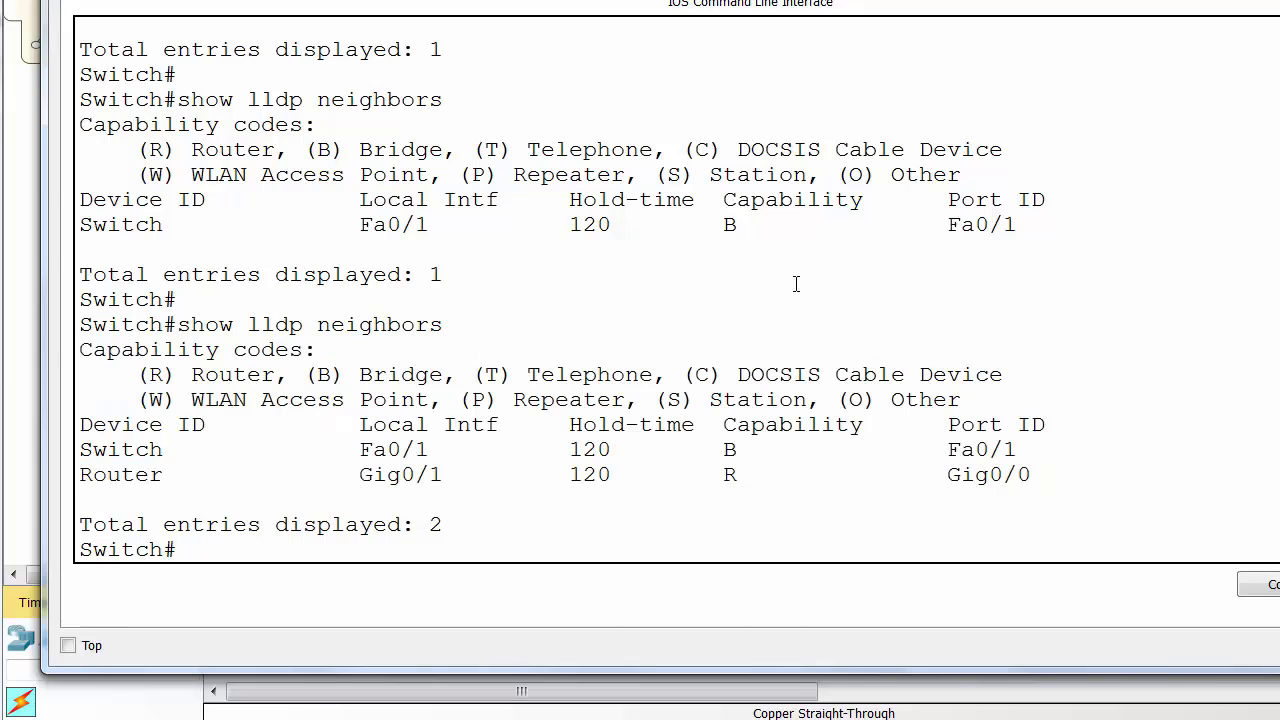
Display the switch's global LLDP status, showing ACTIVE with 30-second advertisements
{"action": "key", "text": "Return"}
{"action": "type", "text": "show lldp"}
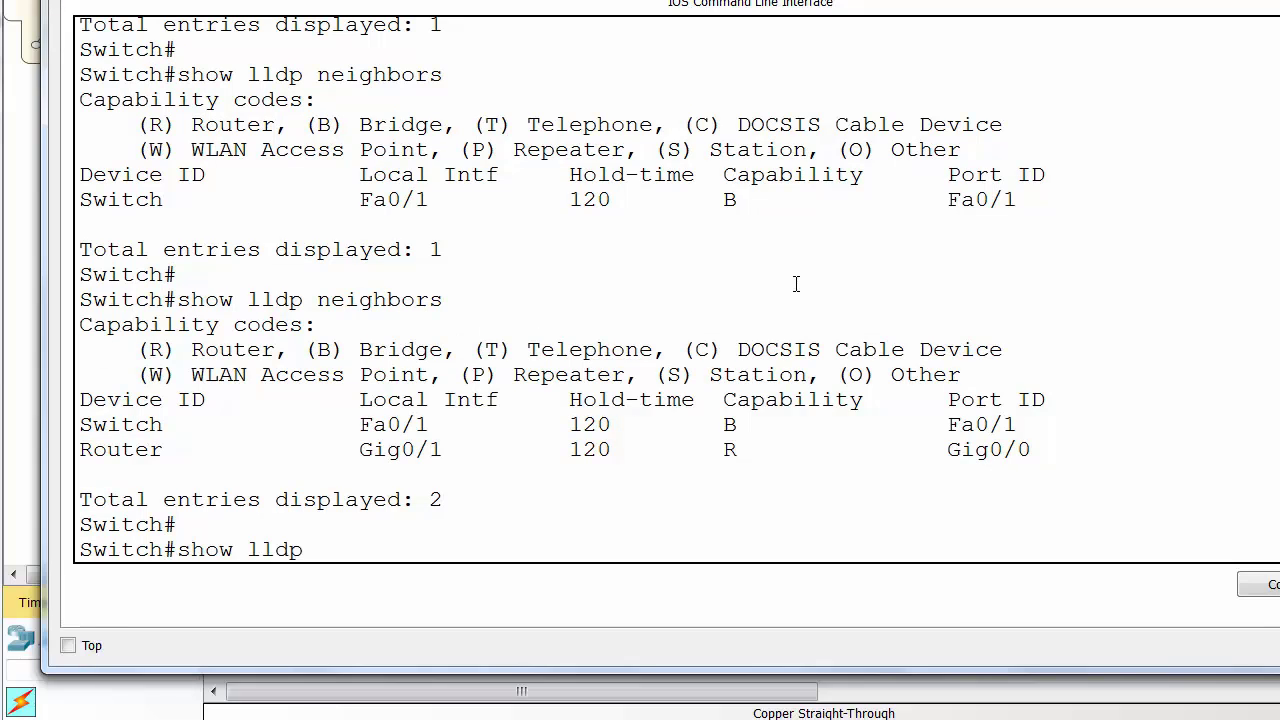
{"action": "type", "text": " ?"}
{"action": "key", "text": "Return"}
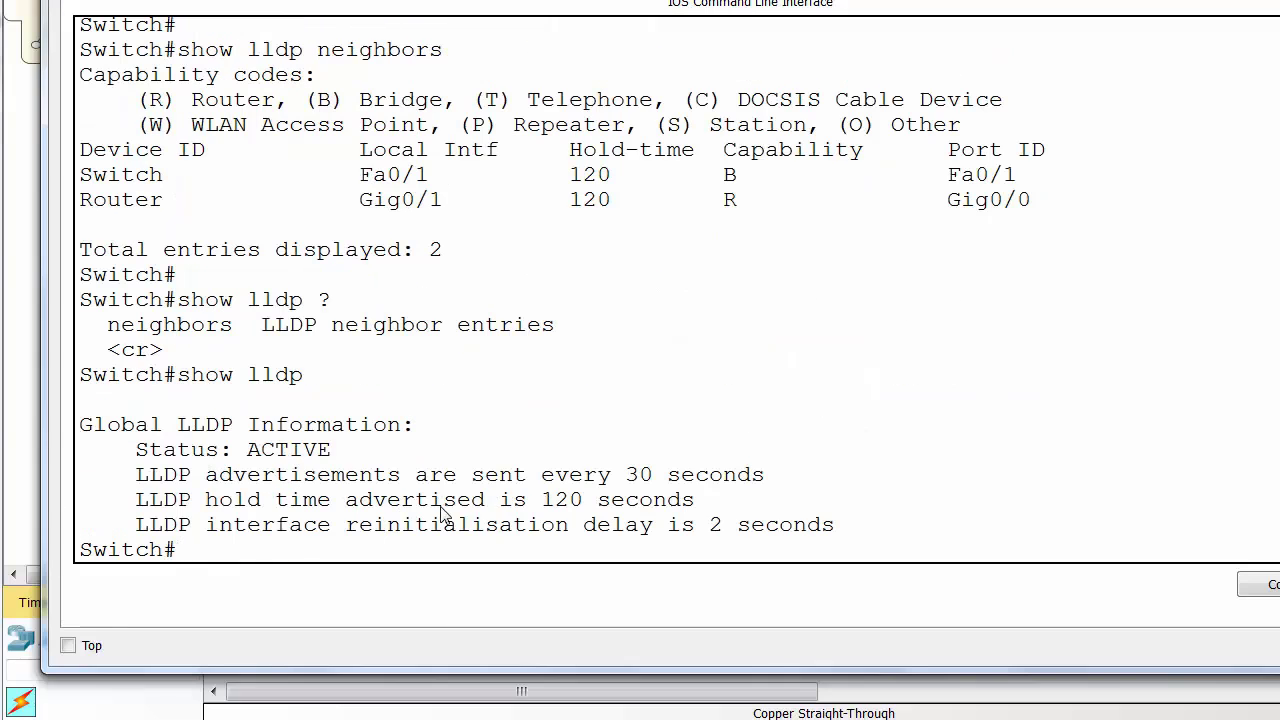
{"action": "left_click_drag", "start_coordinate": [822, 546], "coordinate": [85, 345]}
{"action": "left_click", "coordinate": [464, 340]}
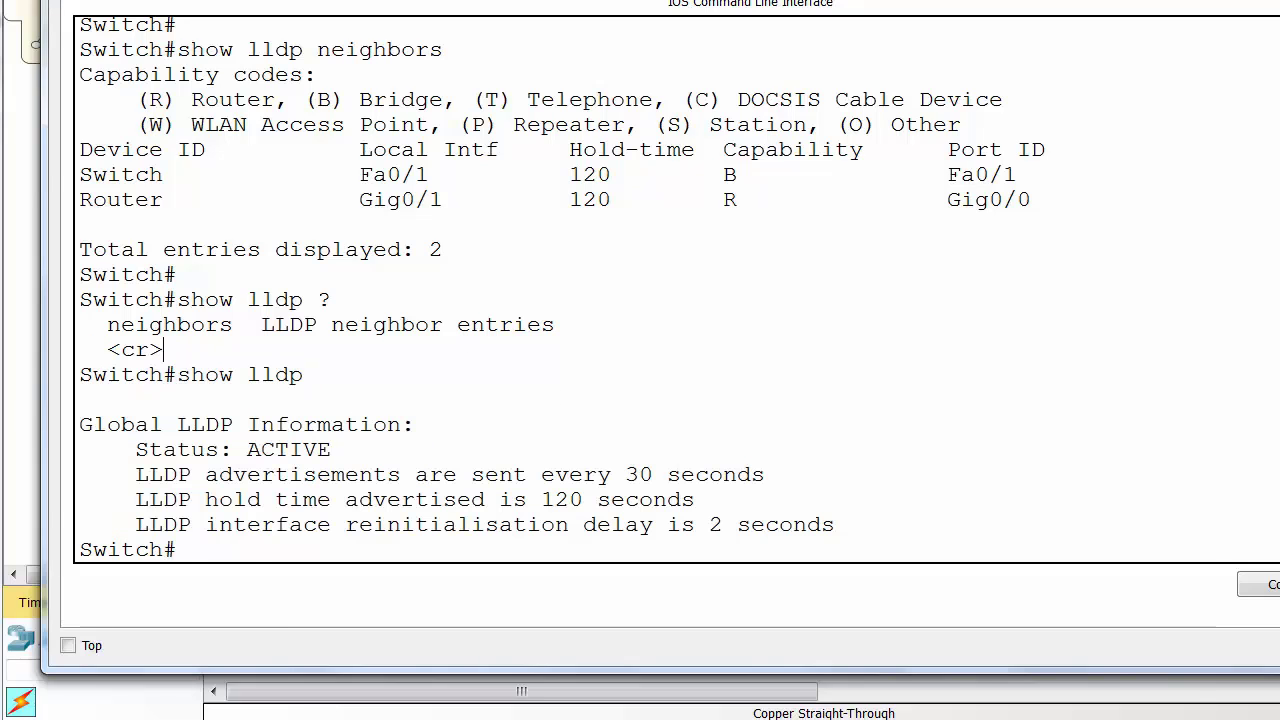